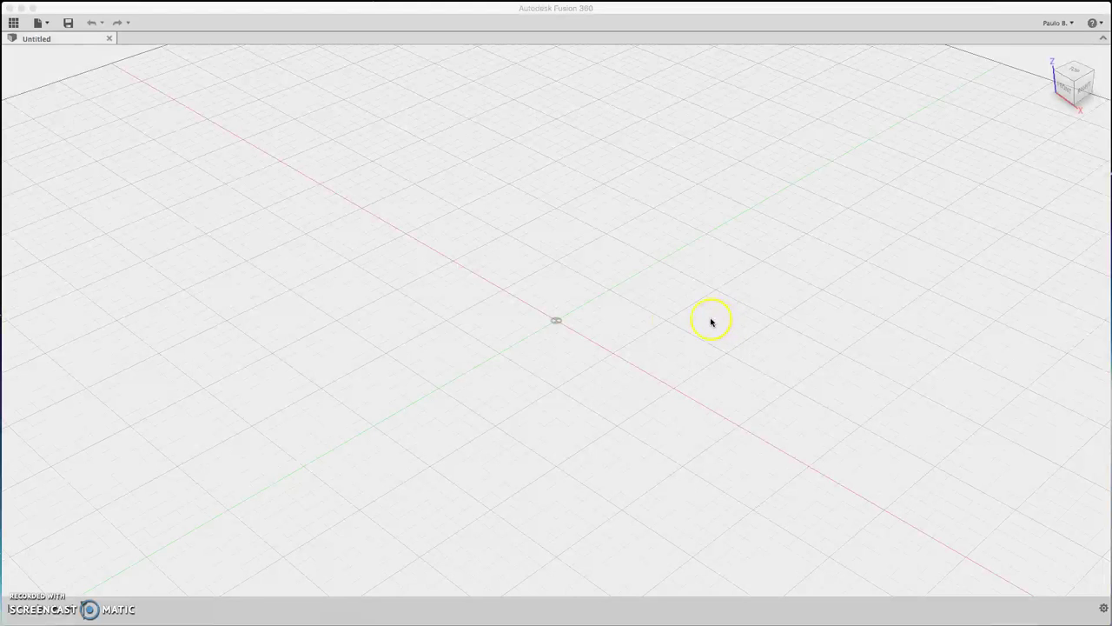
Step: Create a solid cylinder 6 mm in diameter and 6 mm high, centred on the origin on the vertical plane perpendicular to the X axis
{"action": "left_click", "coordinate": [415, 145]}
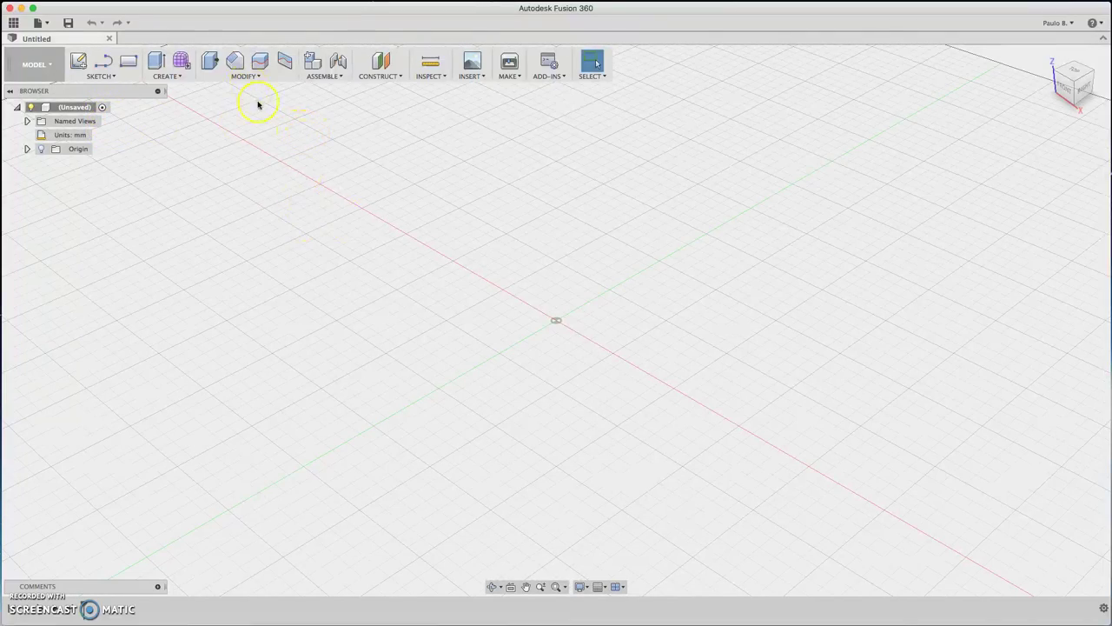
{"action": "scroll", "coordinate": [565, 319], "scroll_direction": "down", "scroll_amount": 3}
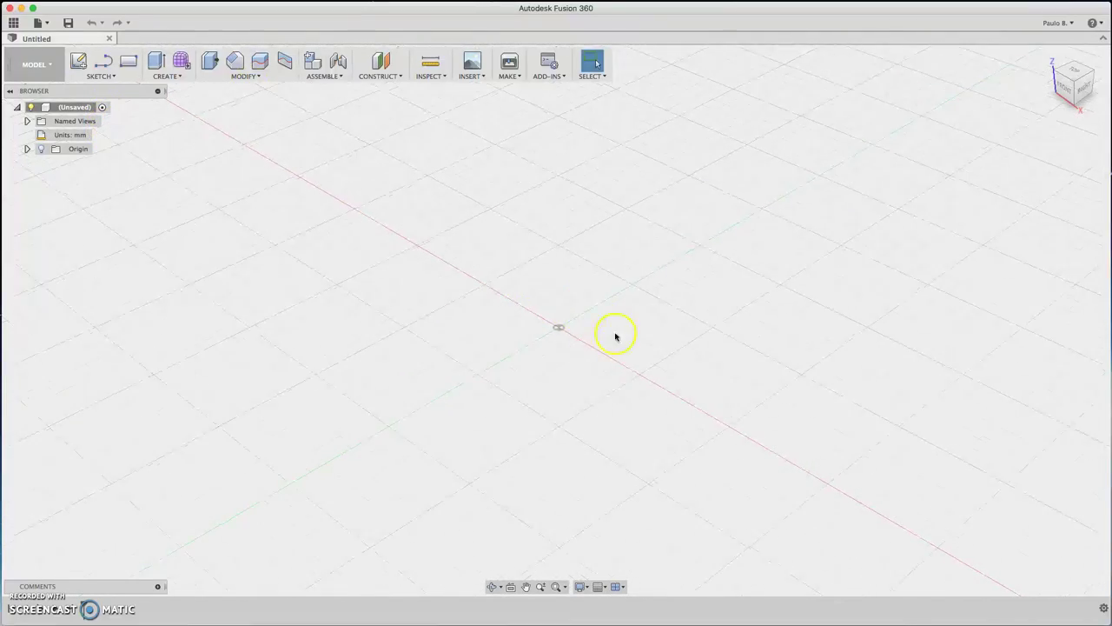
{"action": "left_click", "coordinate": [171, 77]}
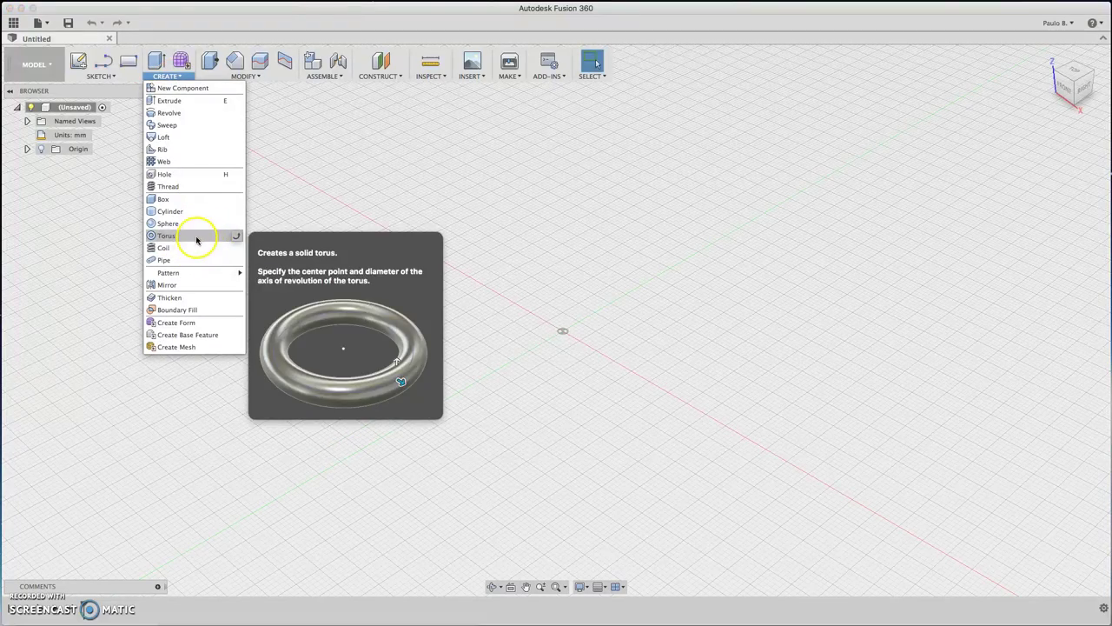
{"action": "left_click", "coordinate": [187, 212]}
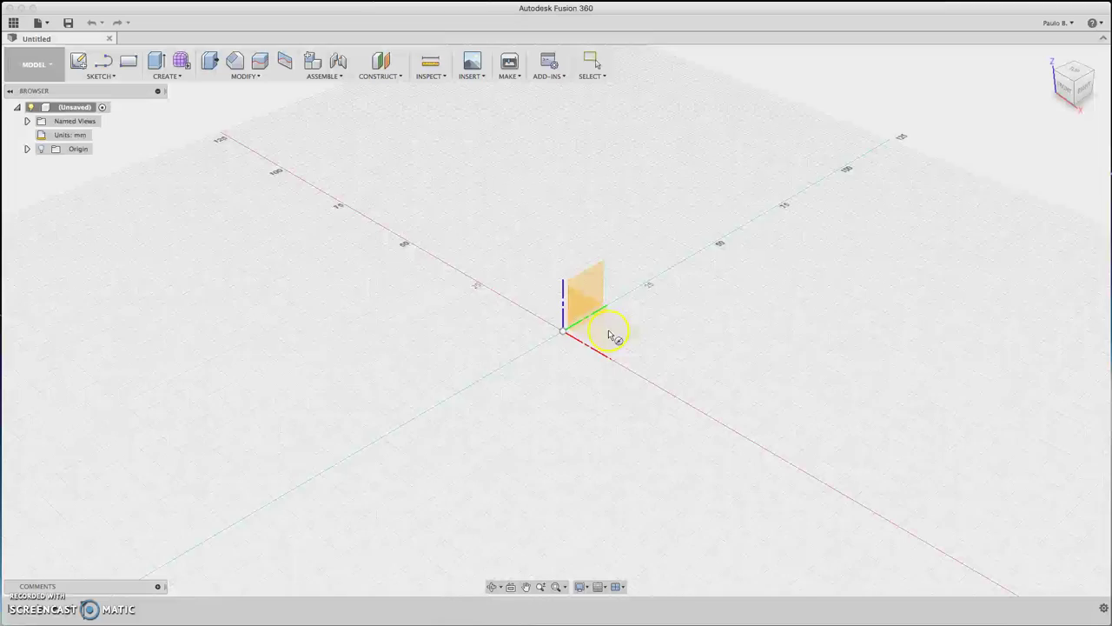
{"action": "middle_click_drag", "start_coordinate": [581, 322], "coordinate": [591, 288], "text": "shift"}
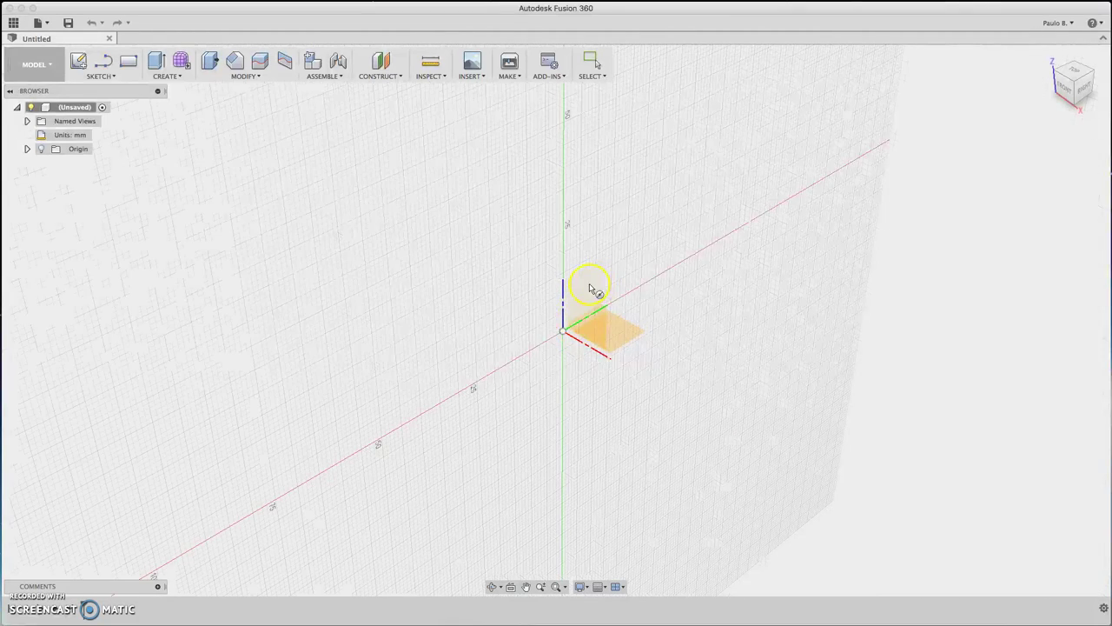
{"action": "left_click", "coordinate": [590, 287]}
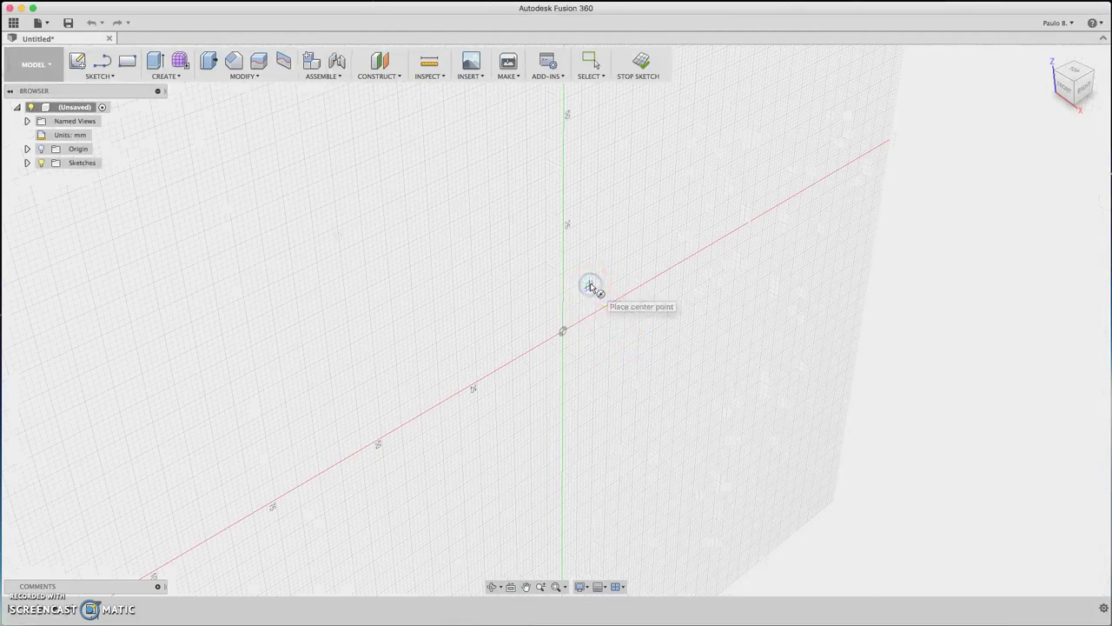
{"action": "left_click", "coordinate": [563, 333]}
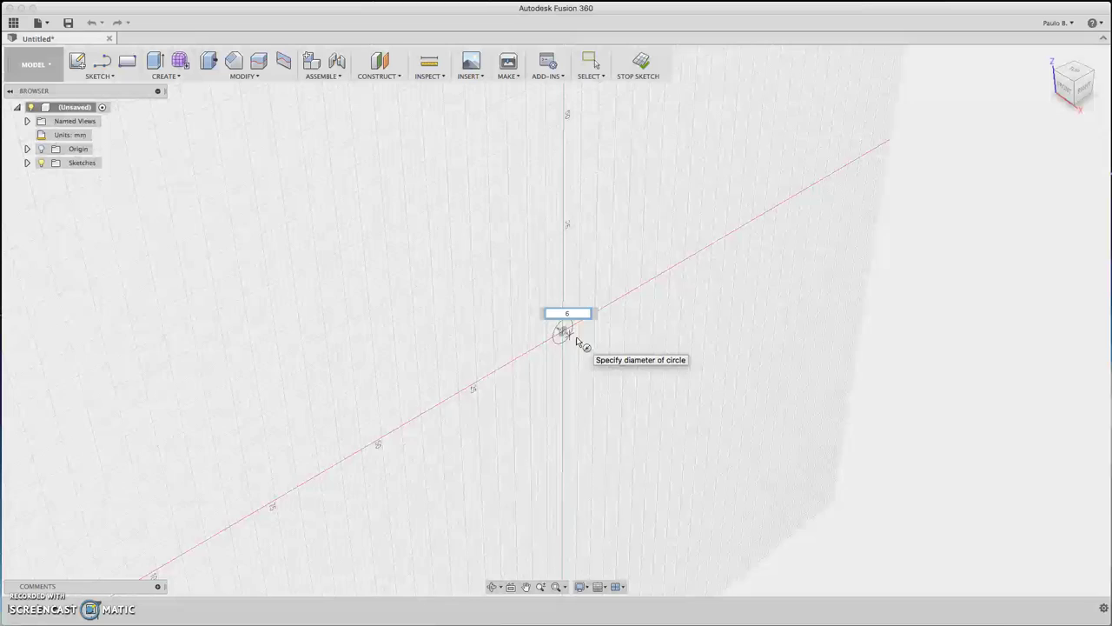
{"action": "type", "text": "6"}
{"action": "key", "text": "Return"}
{"action": "left_click_drag", "start_coordinate": [573, 338], "coordinate": [594, 346]}
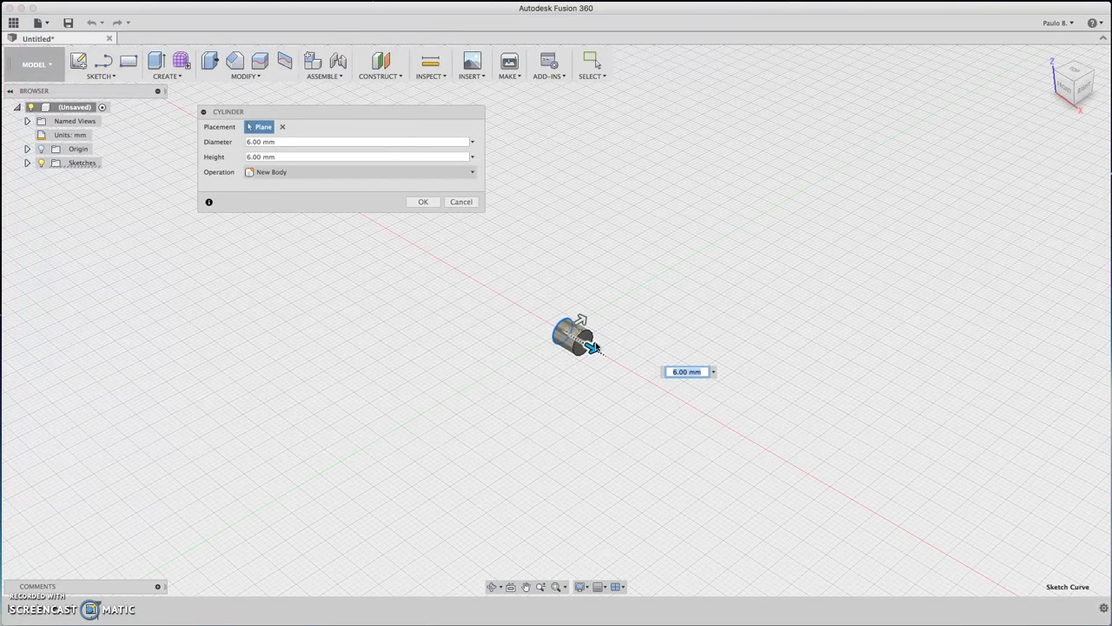
{"action": "key", "text": "Return"}
Step: Extrude the cylinder's front end face outward 4 mm as a join with a taper angle of -25 degrees
{"action": "left_click", "coordinate": [574, 347]}
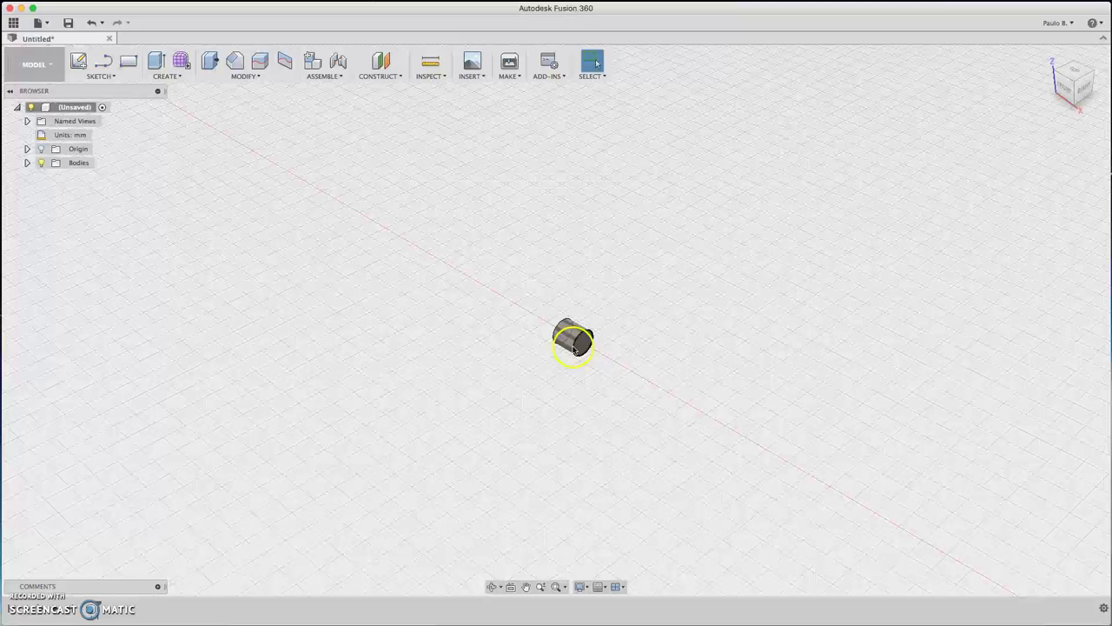
{"action": "key", "text": "e"}
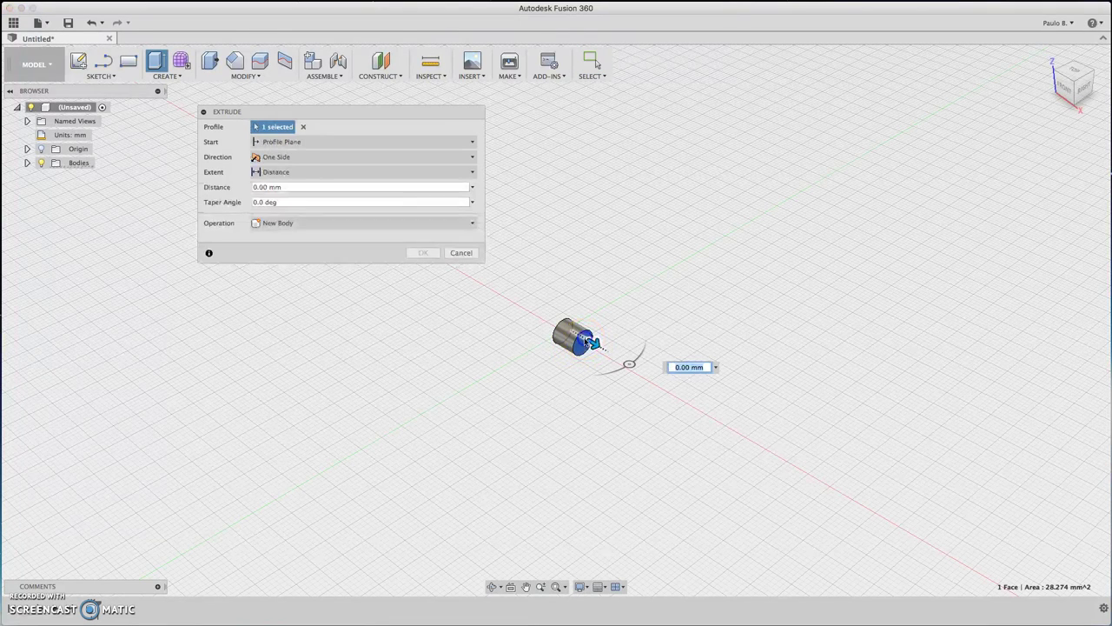
{"action": "left_click_drag", "start_coordinate": [594, 344], "coordinate": [606, 350]}
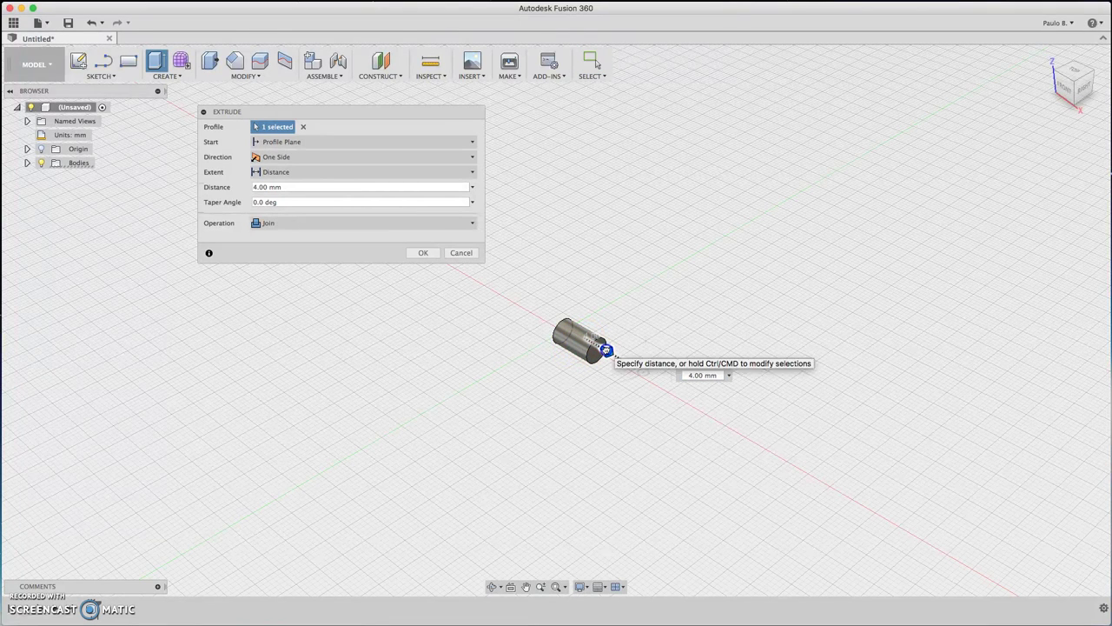
{"action": "left_click", "coordinate": [275, 188]}
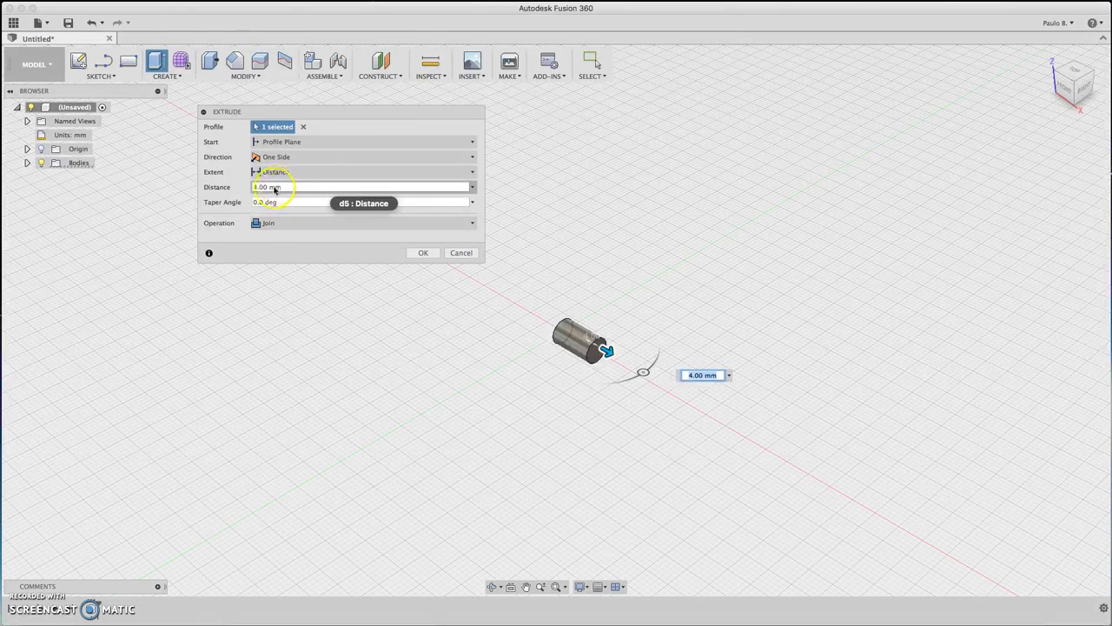
{"action": "left_click", "coordinate": [263, 202]}
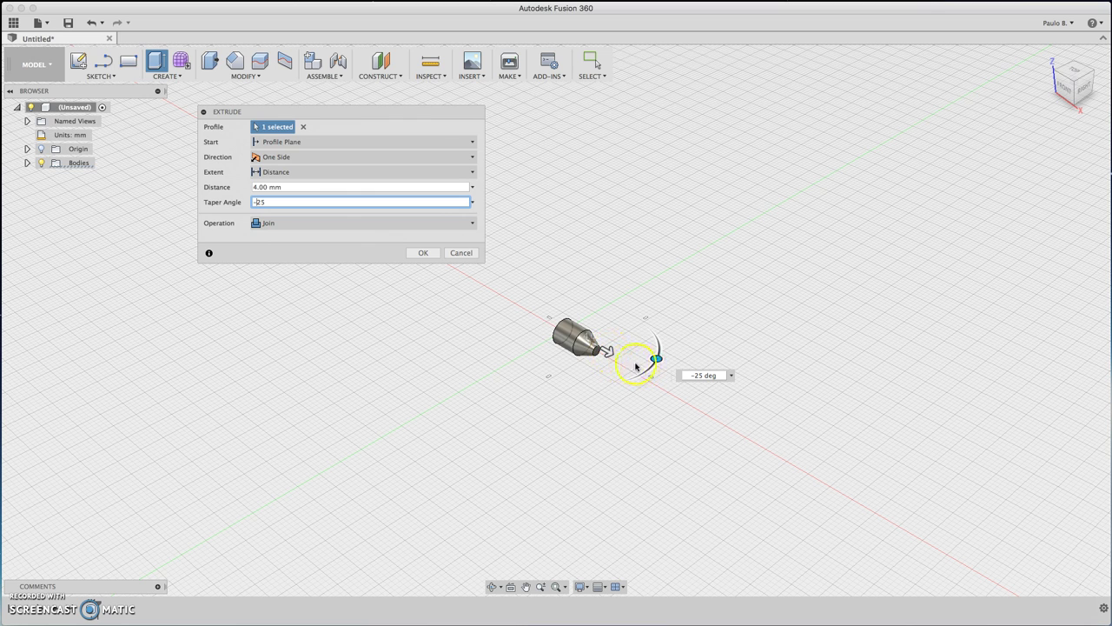
Step: Set the tapered extrusion's distance to 6 mm and complete the cone
{"action": "left_click", "coordinate": [261, 187]}
{"action": "left_click", "coordinate": [218, 179]}
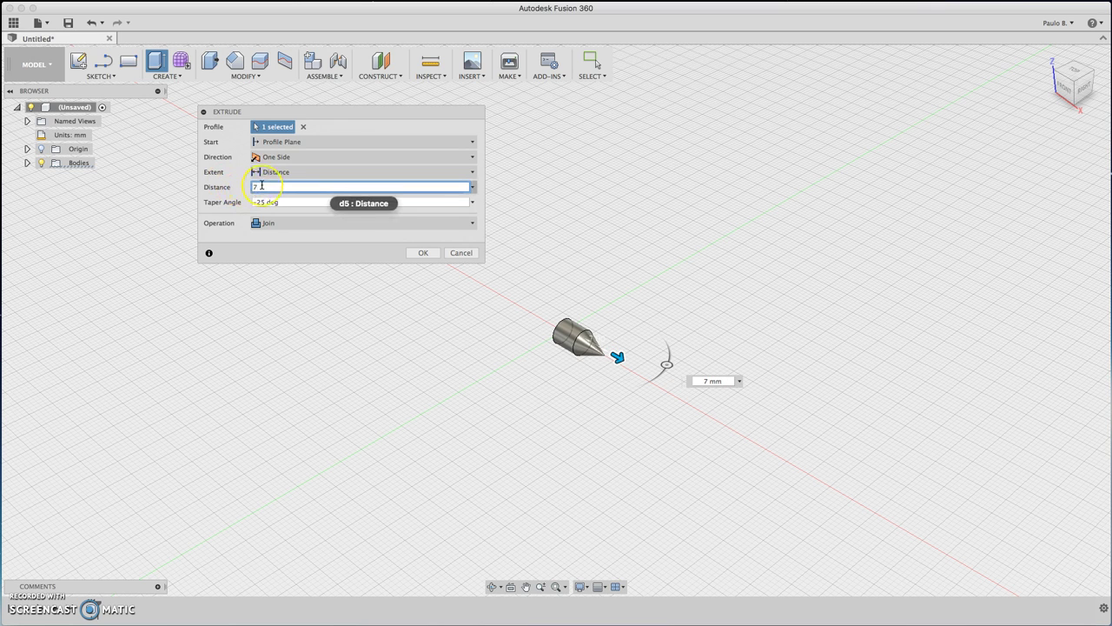
{"action": "type", "text": "6"}
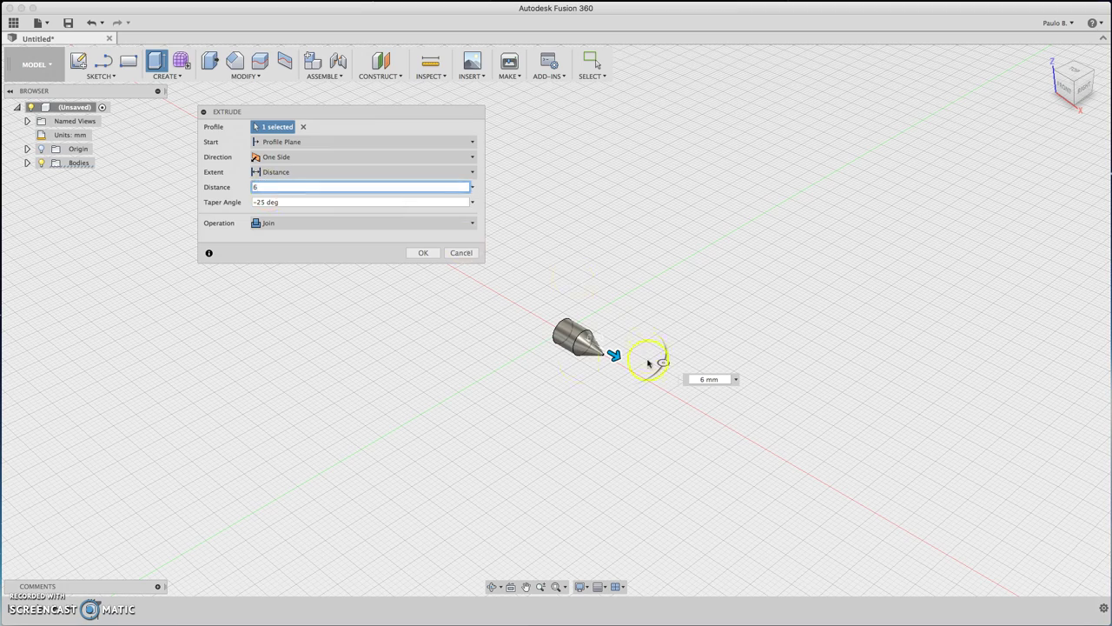
{"action": "scroll", "coordinate": [576, 365], "scroll_direction": "up", "scroll_amount": 5}
{"action": "scroll", "coordinate": [577, 352], "scroll_direction": "up", "scroll_amount": 5}
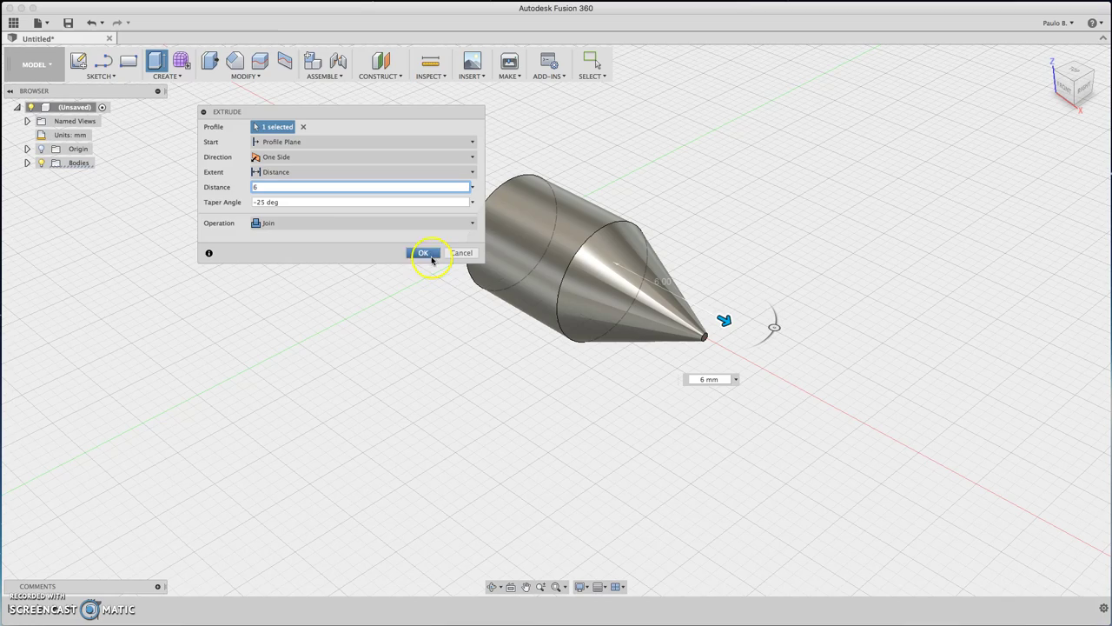
{"action": "left_click", "coordinate": [423, 252]}
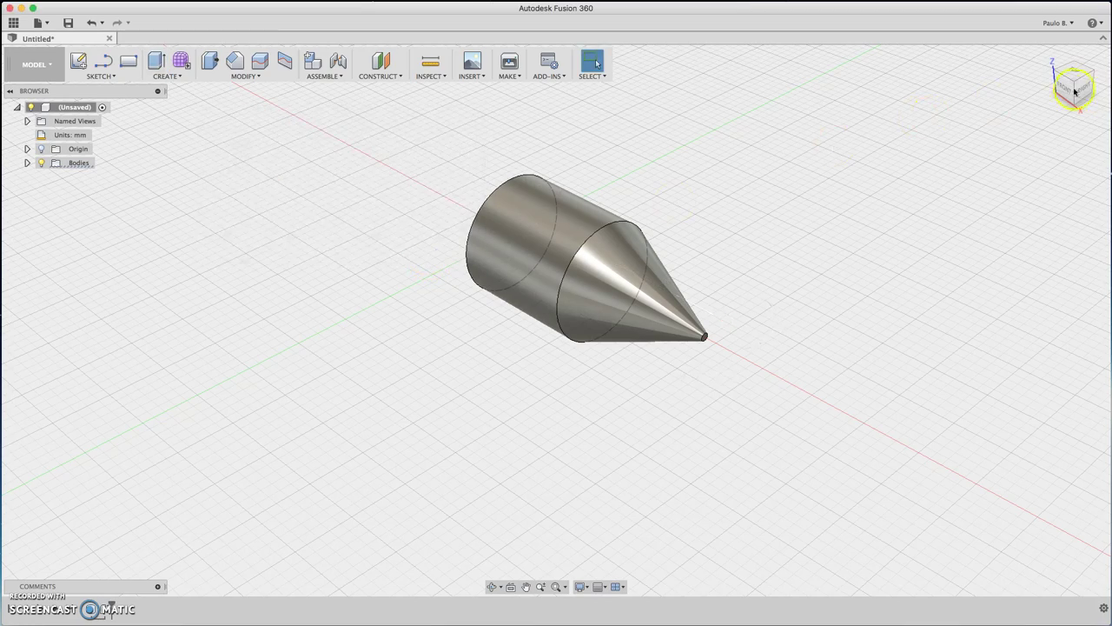
Step: Face the cone's tip in the right view and start a line sketch on its small flat circular face
{"action": "mouse_move", "coordinate": [1075, 90]}
{"action": "left_mouse_down"}
{"action": "mouse_move", "coordinate": [961, 77]}
{"action": "mouse_move", "coordinate": [973, 67]}
{"action": "mouse_move", "coordinate": [985, 87]}
{"action": "mouse_move", "coordinate": [1052, 84]}
{"action": "left_mouse_up"}
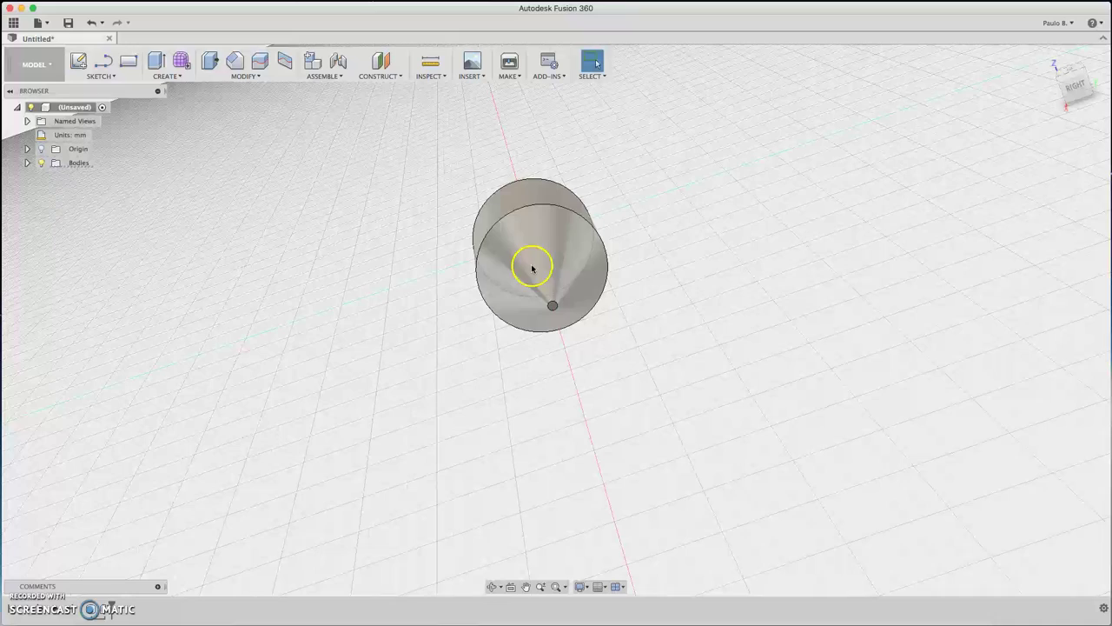
{"action": "left_click_drag", "start_coordinate": [1080, 87], "coordinate": [1077, 93]}
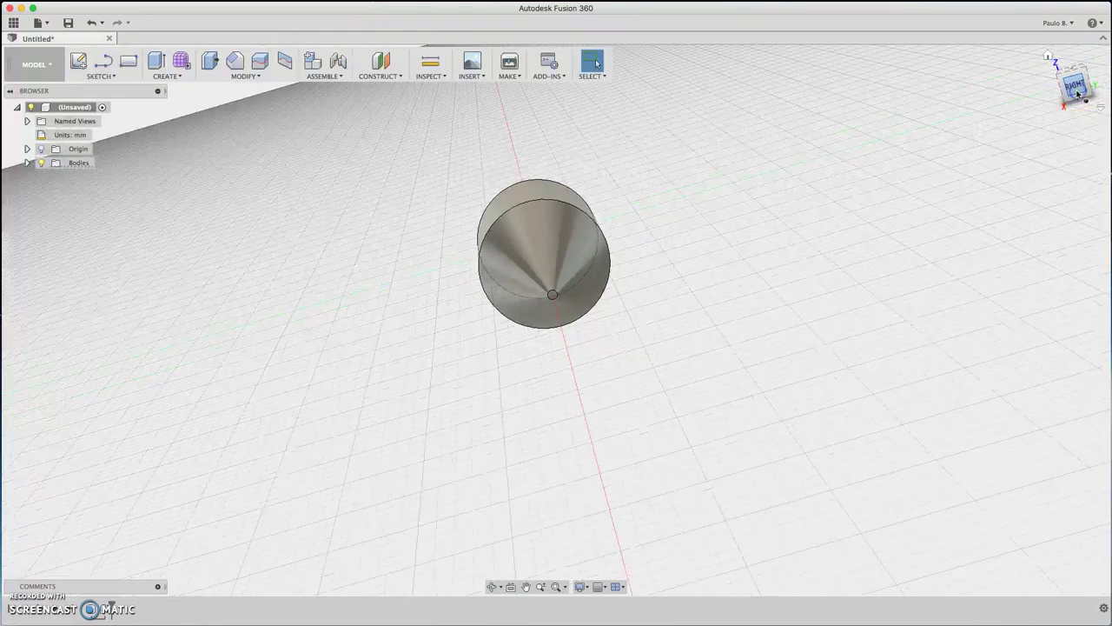
{"action": "left_click", "coordinate": [1076, 89]}
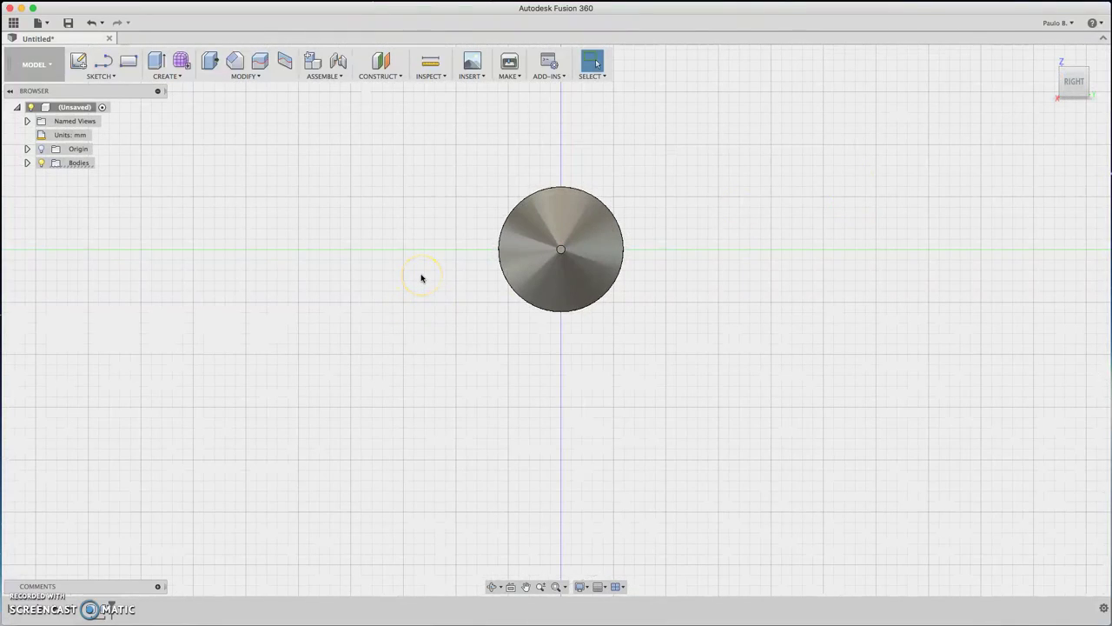
{"action": "scroll", "coordinate": [562, 249], "scroll_direction": "up", "scroll_amount": 10}
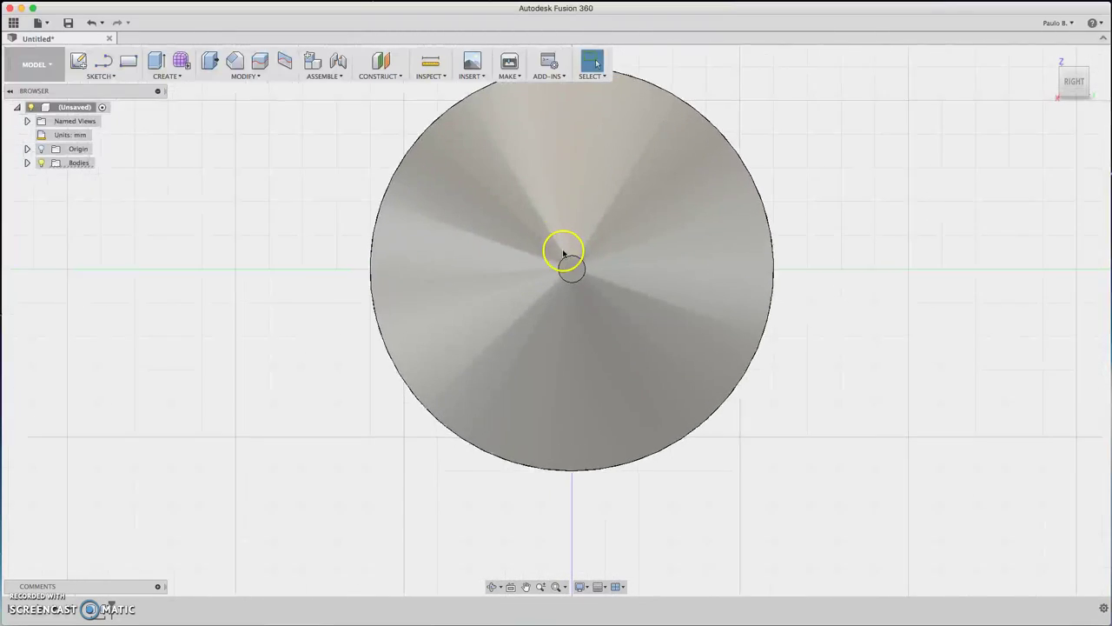
{"action": "scroll", "coordinate": [566, 252], "scroll_direction": "up", "scroll_amount": 5}
{"action": "scroll", "coordinate": [566, 252], "scroll_direction": "down", "scroll_amount": 7}
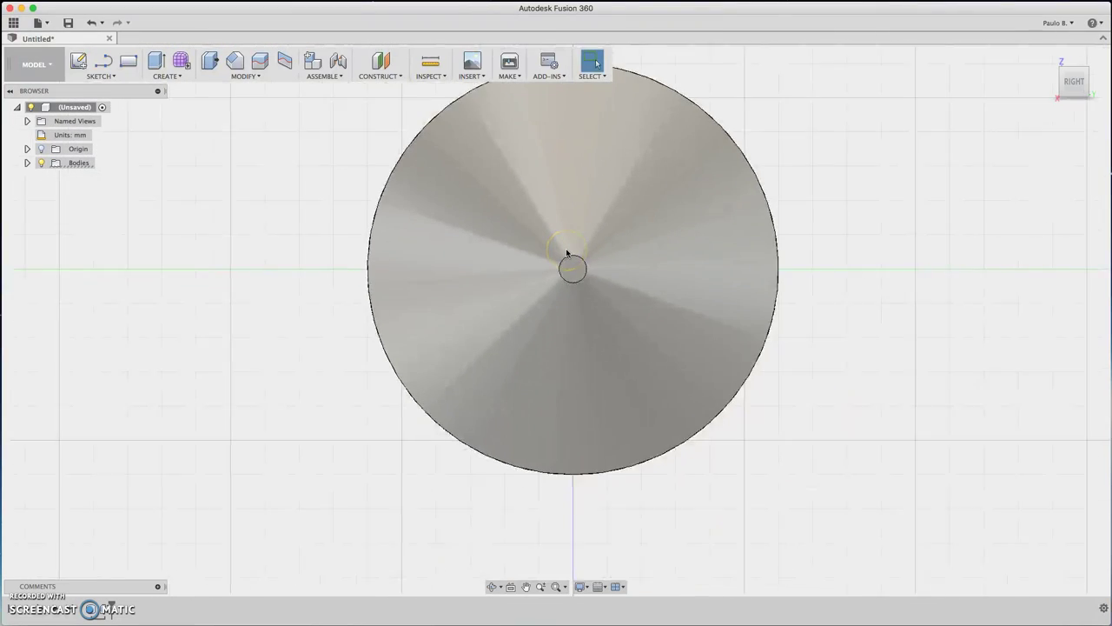
{"action": "key", "text": "l"}
{"action": "left_click", "coordinate": [573, 268]}
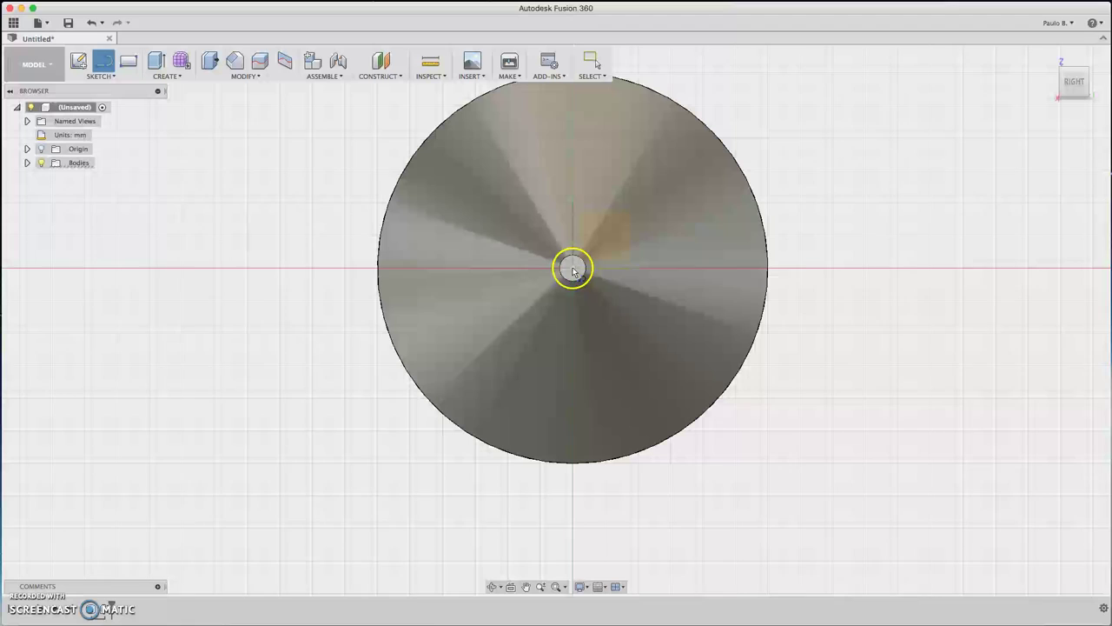
{"action": "left_click", "coordinate": [582, 261]}
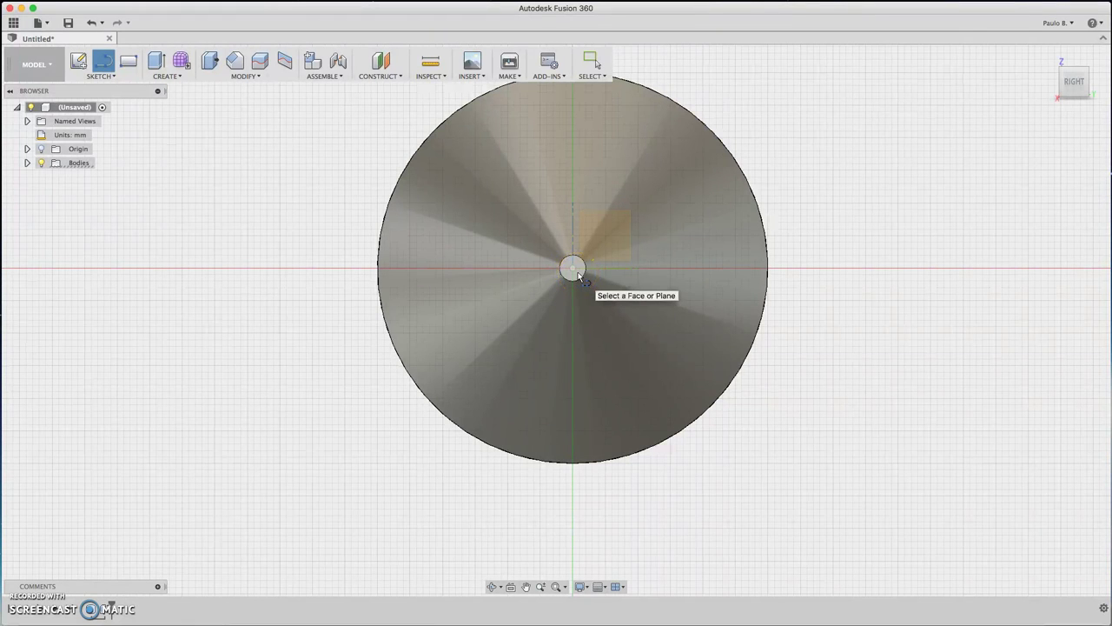
{"action": "left_click", "coordinate": [577, 271]}
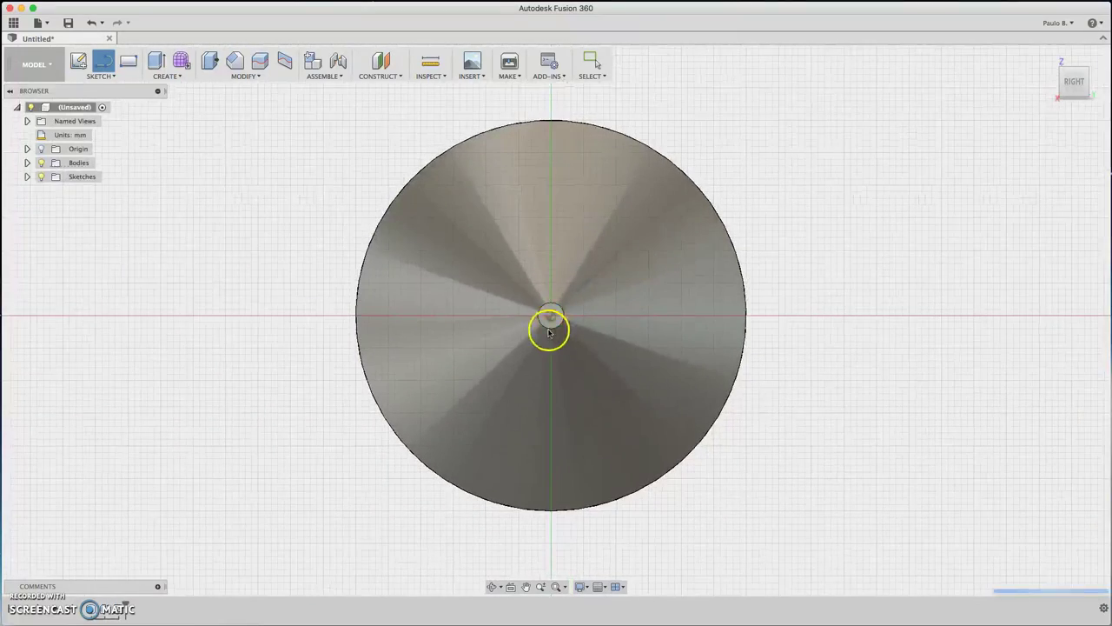
Step: Draw a vertical line 0.5 mm long upward from the centre of the tip face
{"action": "scroll", "coordinate": [553, 318], "scroll_direction": "up", "scroll_amount": 4}
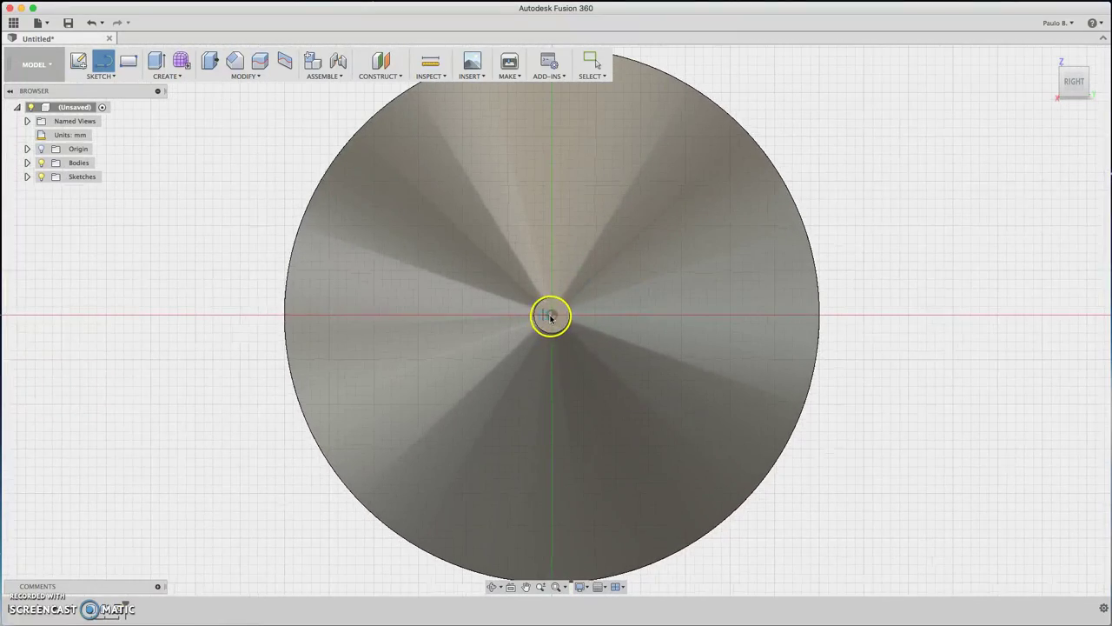
{"action": "scroll", "coordinate": [548, 322], "scroll_direction": "up", "scroll_amount": 2}
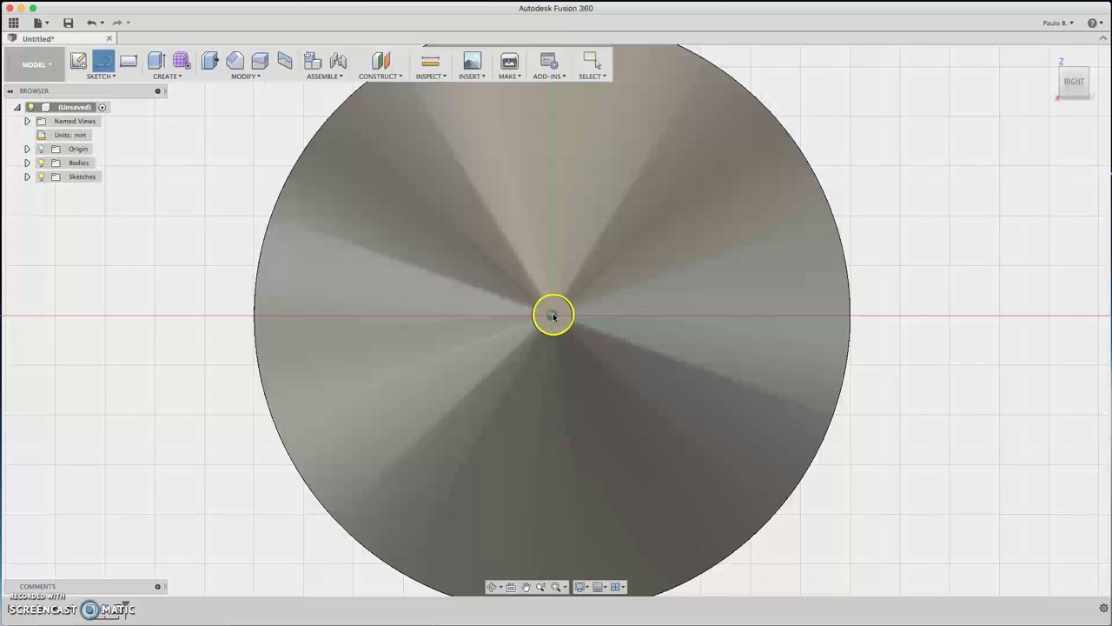
{"action": "left_click", "coordinate": [553, 317]}
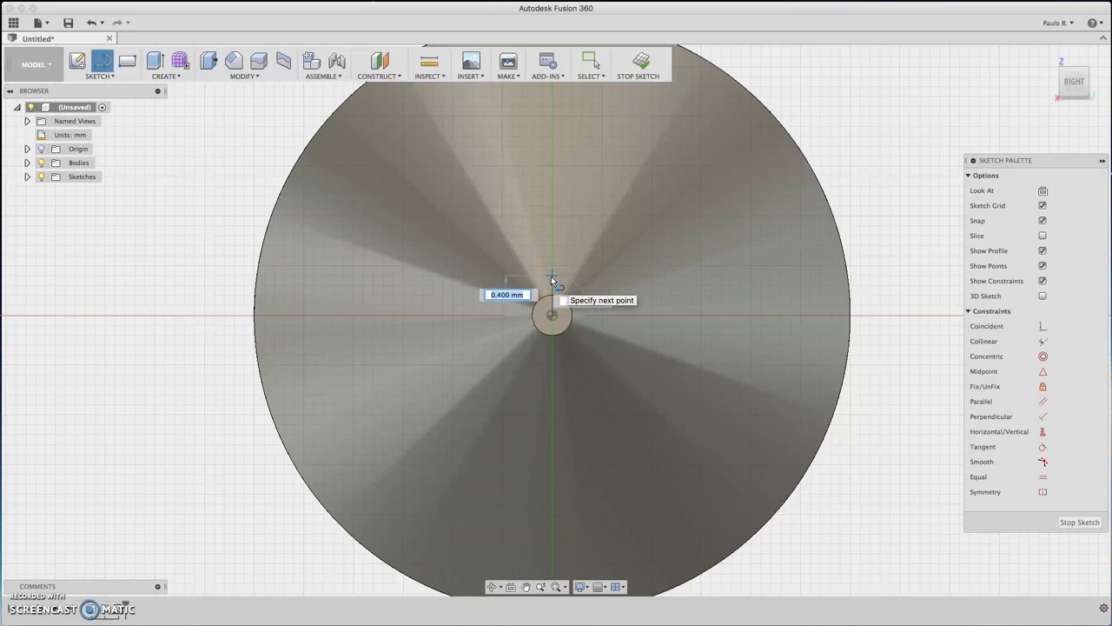
{"action": "left_click", "coordinate": [551, 276]}
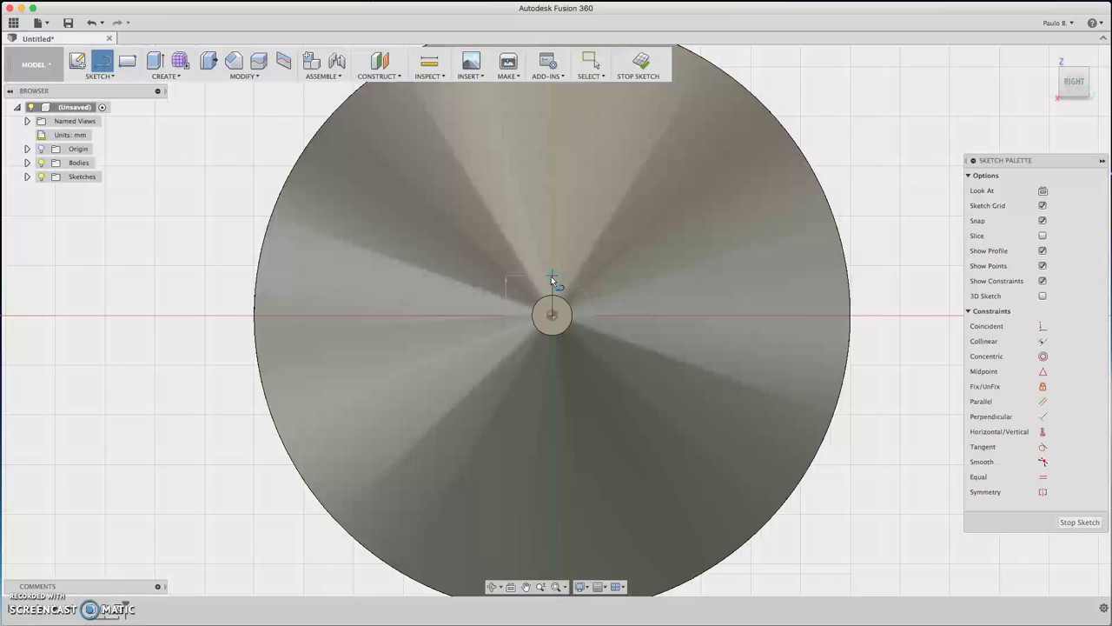
{"action": "left_click", "coordinate": [551, 266]}
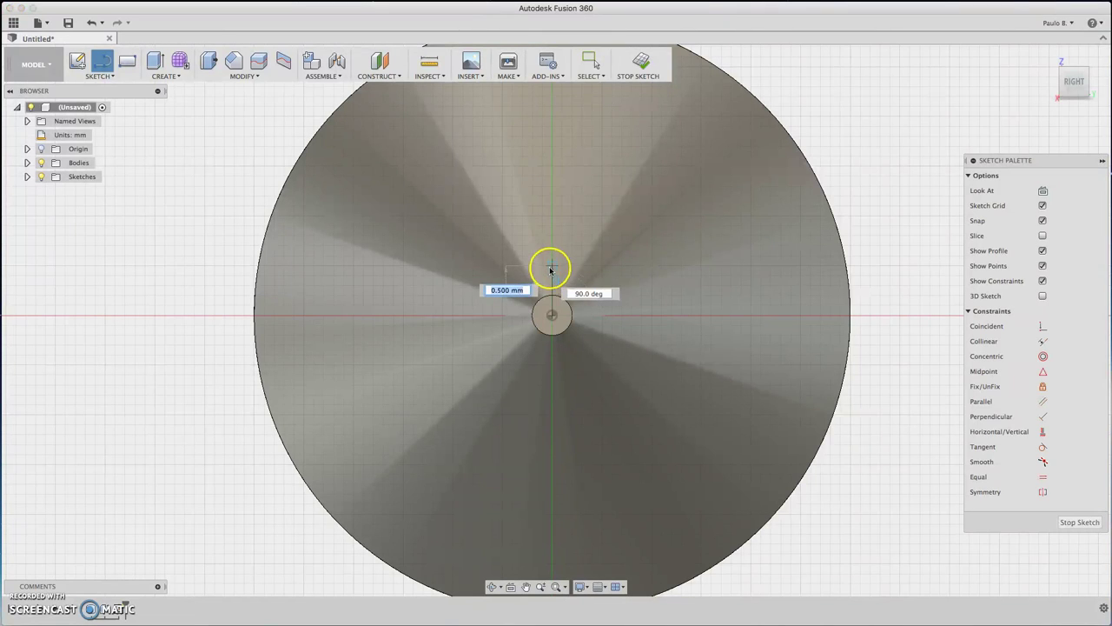
{"action": "left_click", "coordinate": [551, 269]}
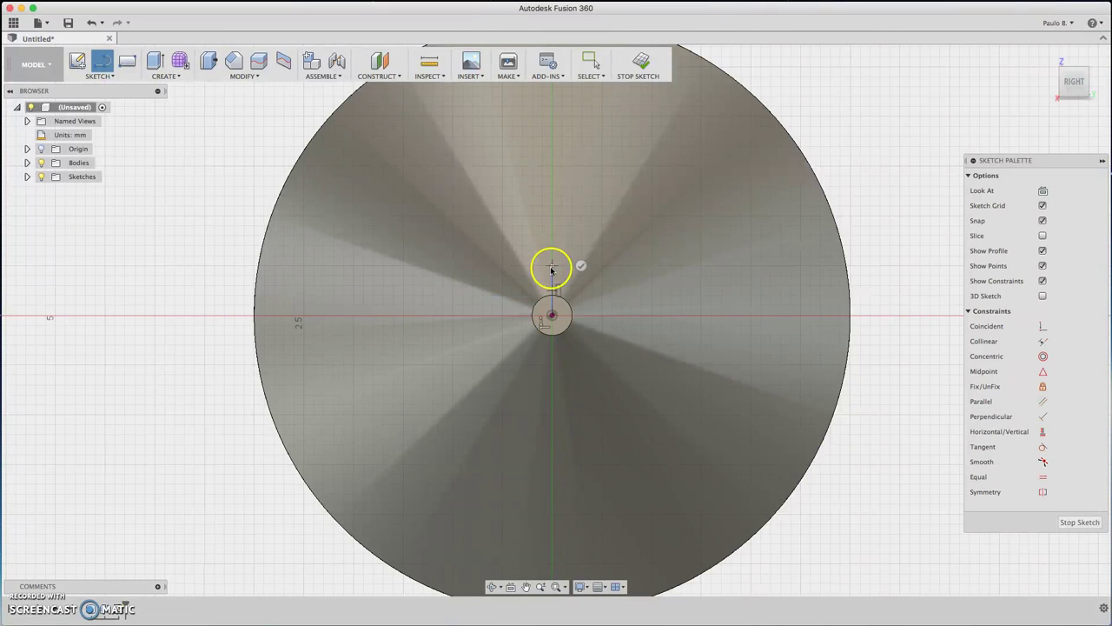
{"action": "left_click", "coordinate": [578, 266]}
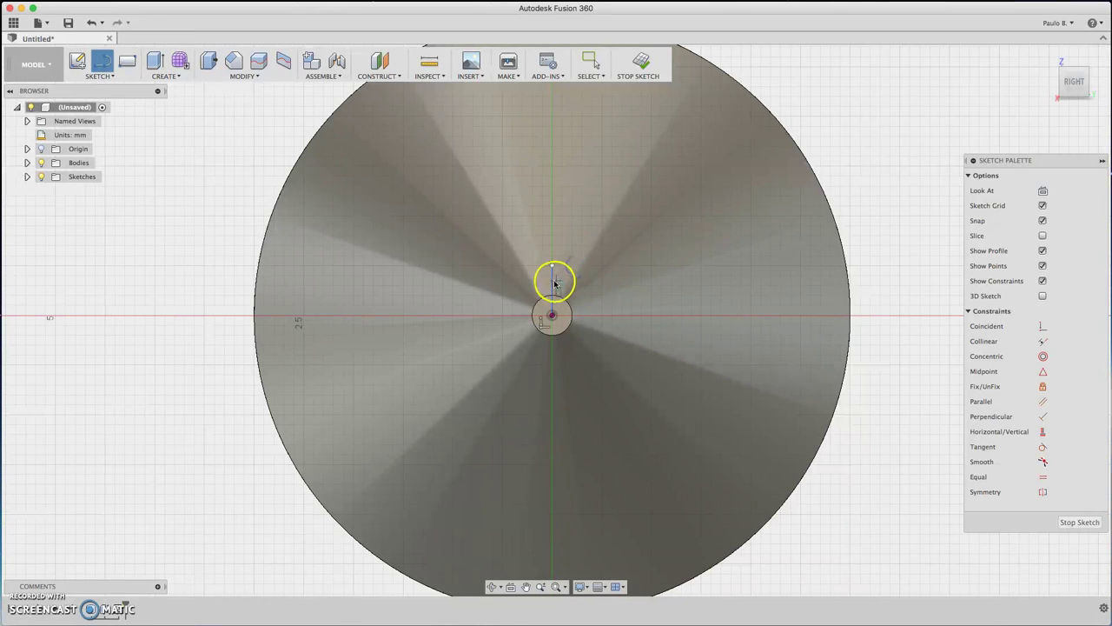
Step: Convert the short vertical line above the tip's centre into a construction line
{"action": "key", "text": "Escape"}
{"action": "left_click", "coordinate": [552, 283]}
{"action": "key", "text": "x"}
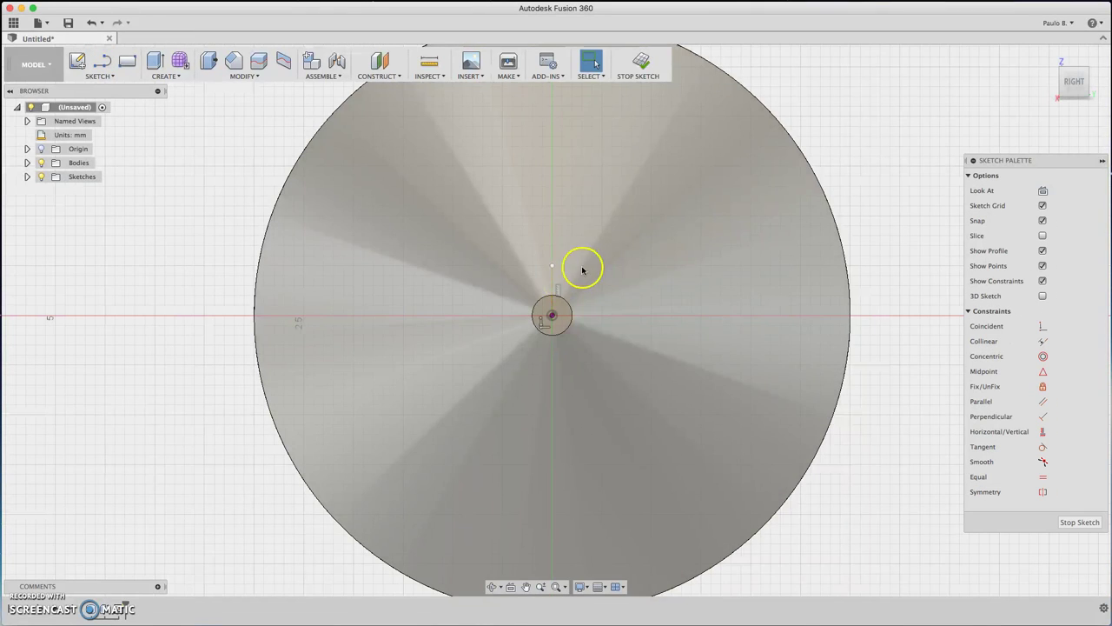
{"action": "scroll", "coordinate": [467, 288], "scroll_direction": "down", "scroll_amount": 5}
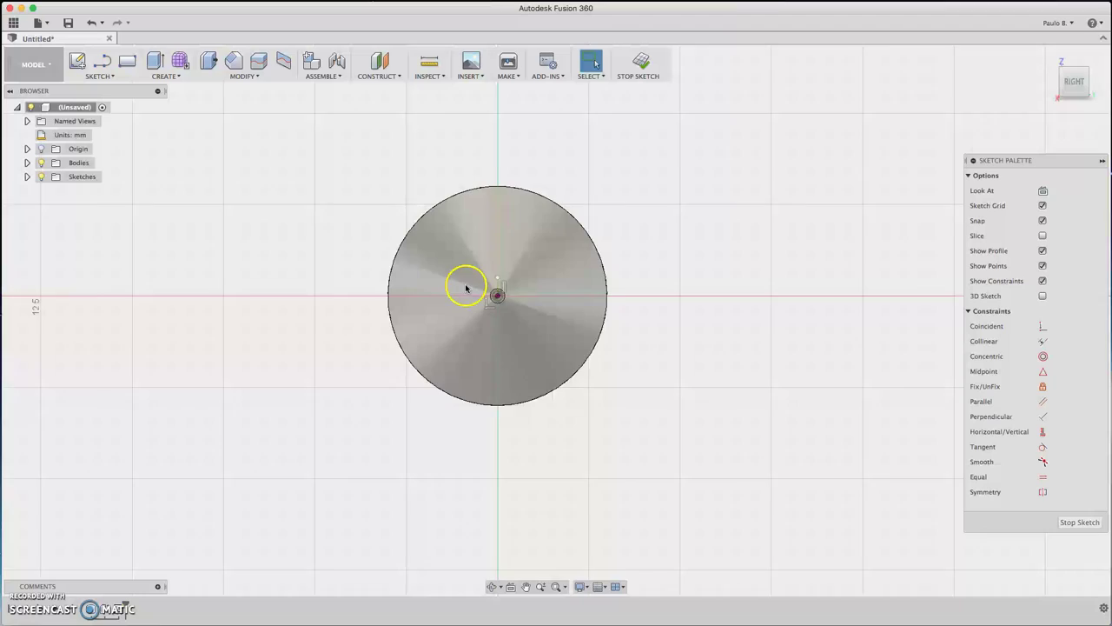
{"action": "scroll", "coordinate": [470, 290], "scroll_direction": "up", "scroll_amount": 2}
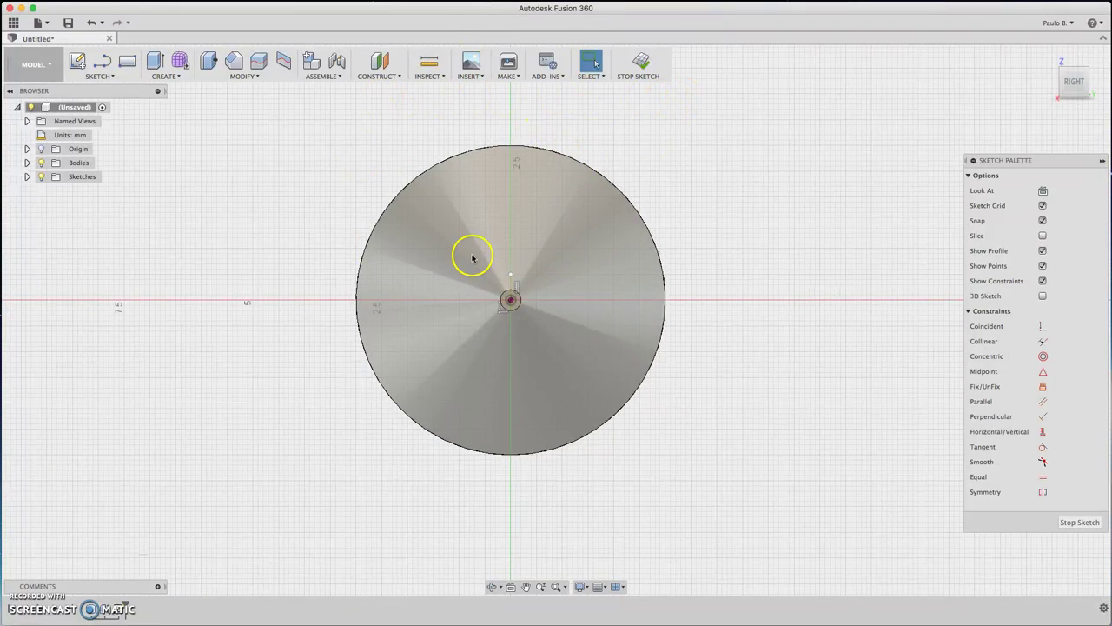
Step: Draw a line about 3.9 mm long at 45 degrees up to the right from the construction line's upper end
{"action": "scroll", "coordinate": [474, 253], "scroll_direction": "up", "scroll_amount": 3}
{"action": "scroll", "coordinate": [482, 252], "scroll_direction": "down", "scroll_amount": 3}
{"action": "scroll", "coordinate": [490, 249], "scroll_direction": "up", "scroll_amount": 4}
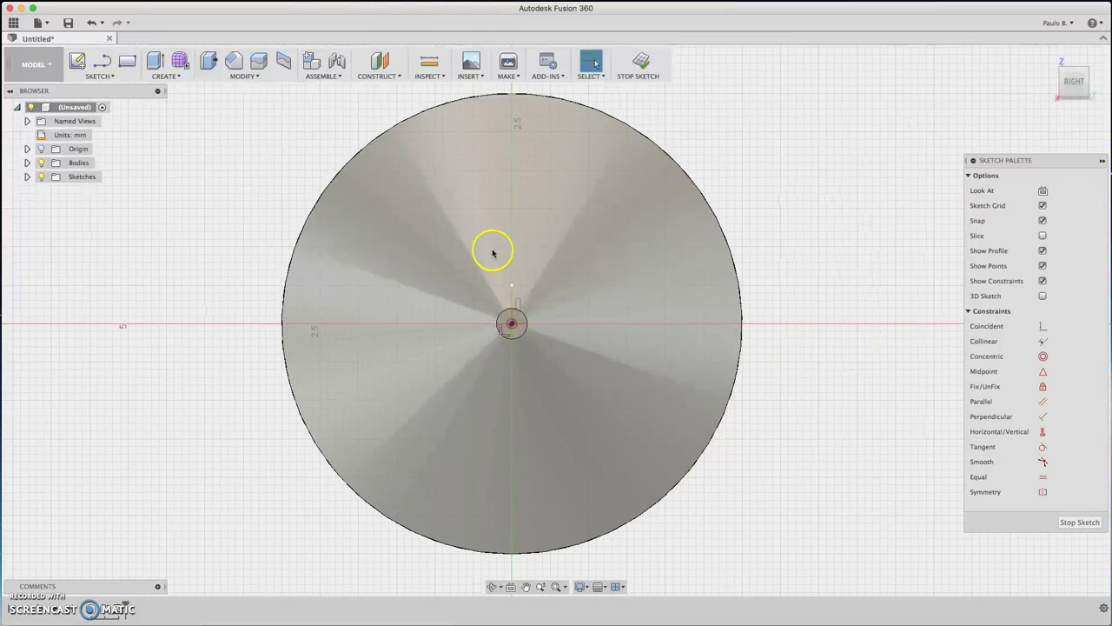
{"action": "key", "text": "l"}
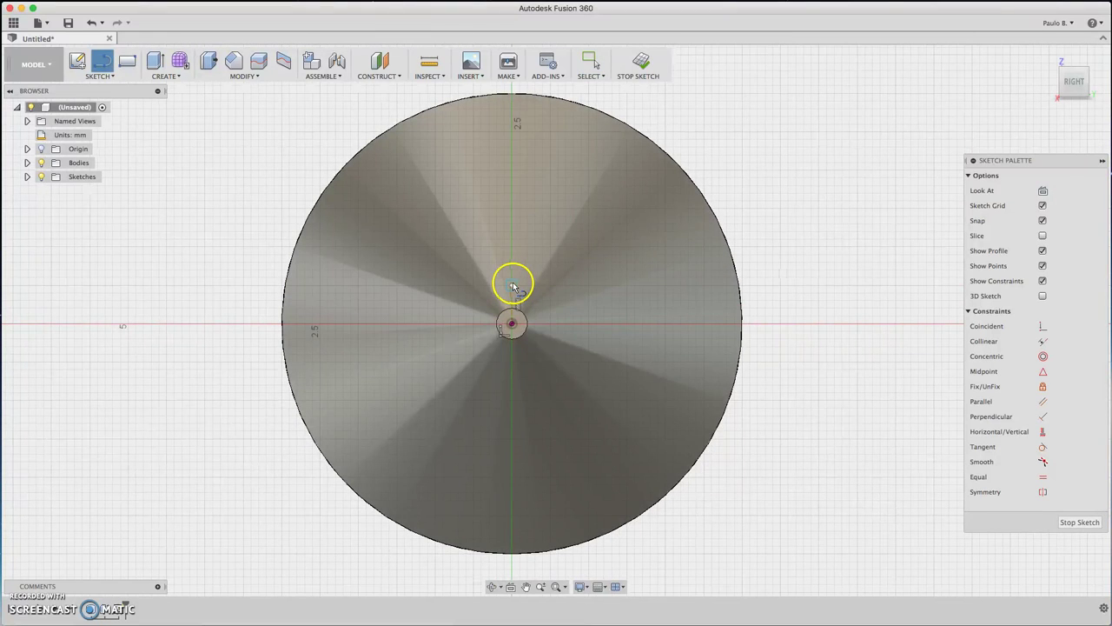
{"action": "left_click", "coordinate": [512, 286]}
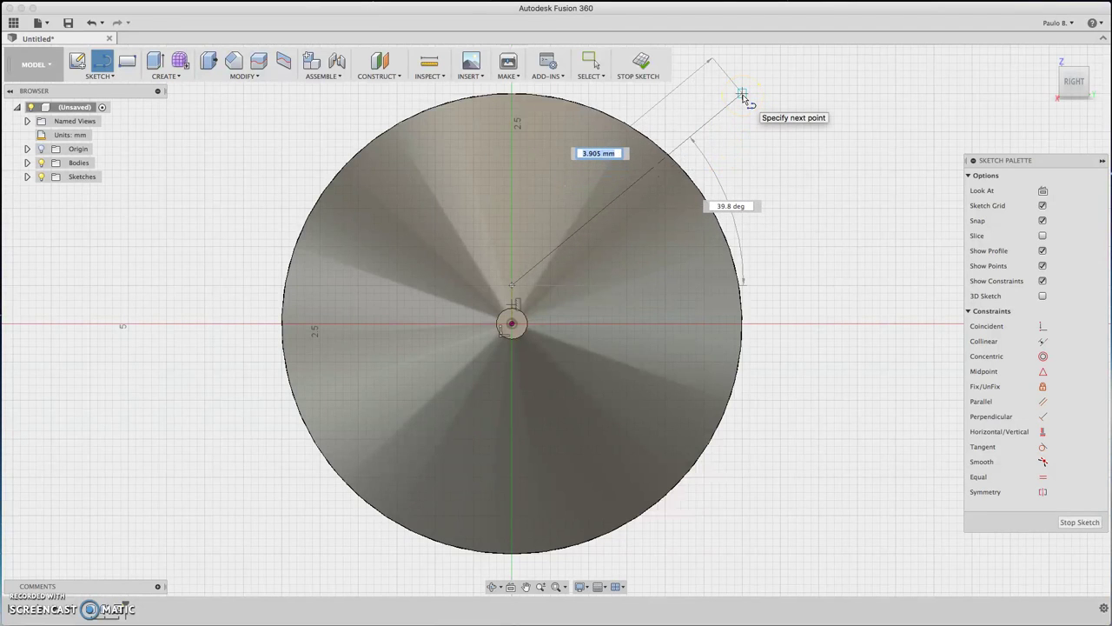
{"action": "key", "text": "Tab"}
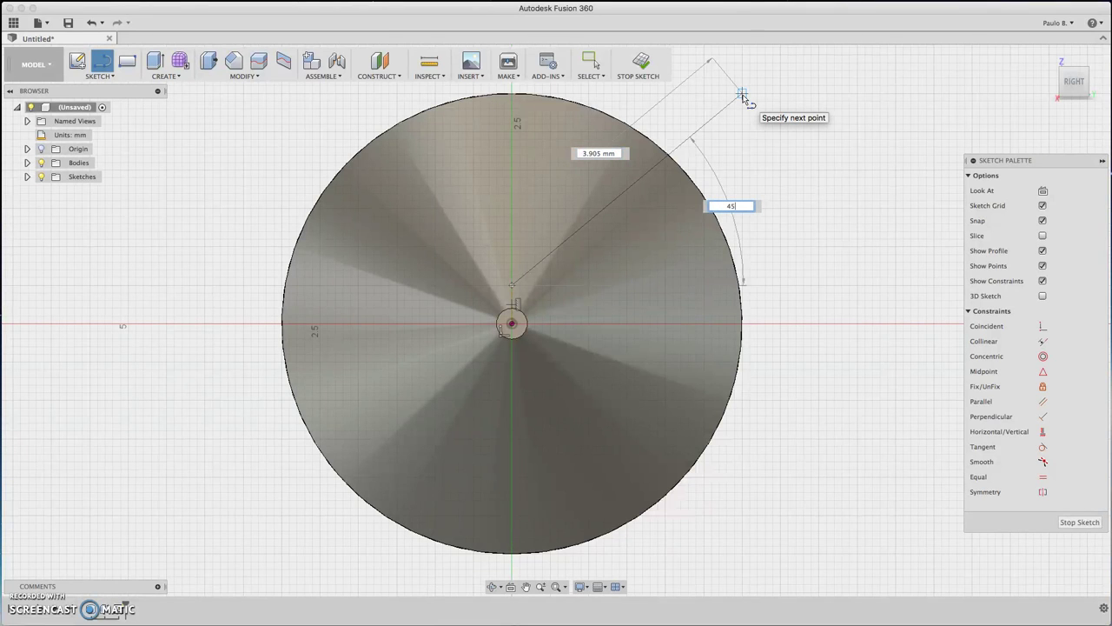
{"action": "key", "text": "Tab"}
{"action": "left_click", "coordinate": [745, 100]}
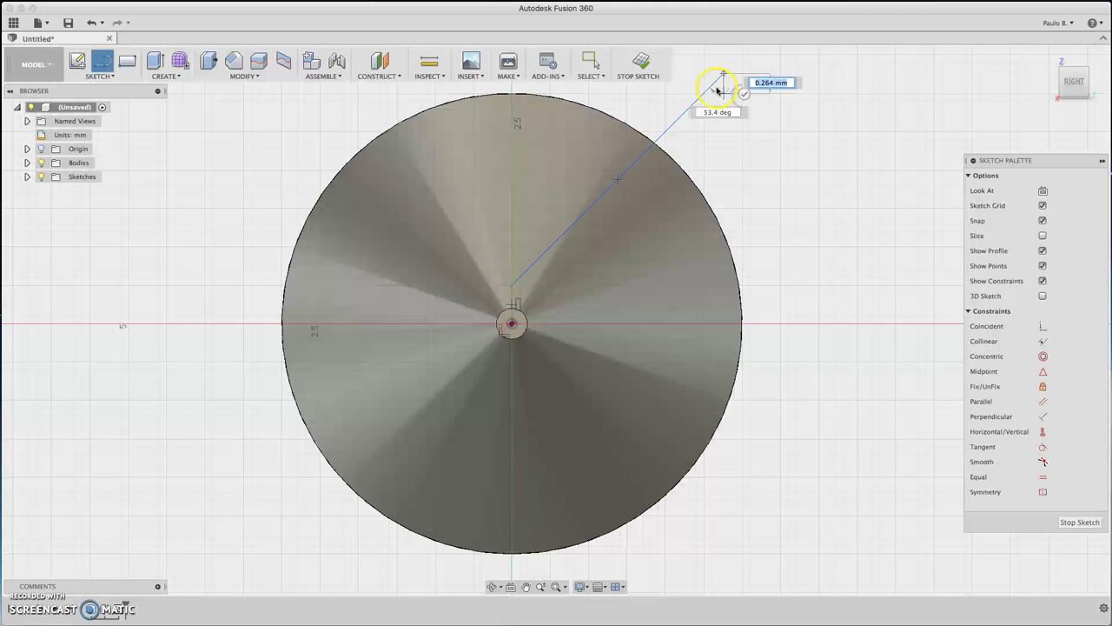
{"action": "key", "text": "Escape"}
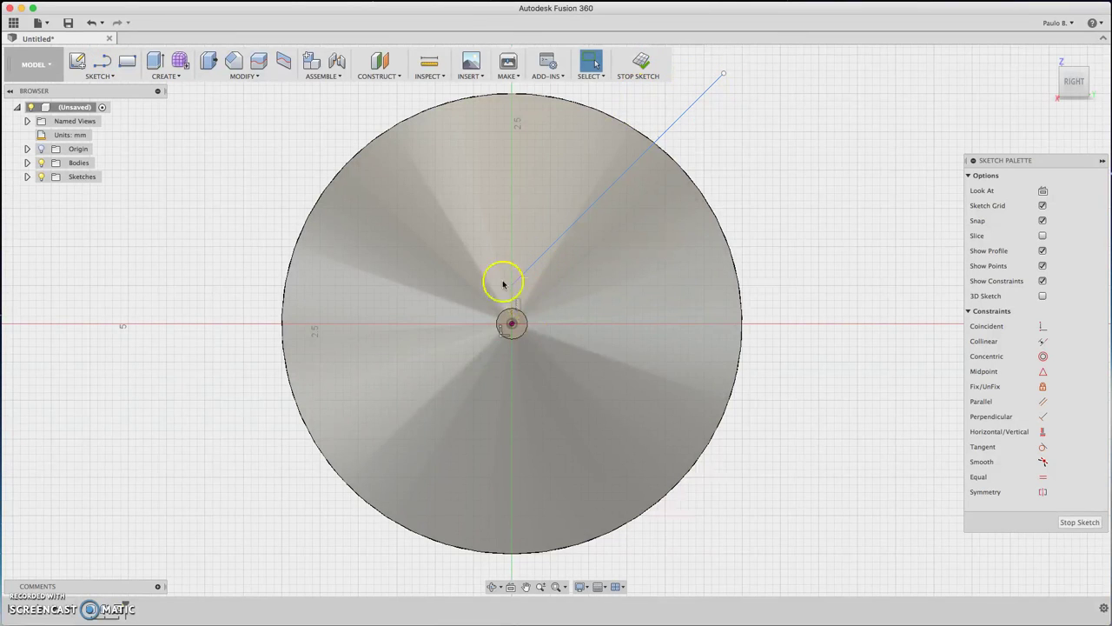
Step: Try a mirrored line about 3.5 mm long at 135 degrees from the same start point, and undo it
{"action": "left_click", "coordinate": [511, 285]}
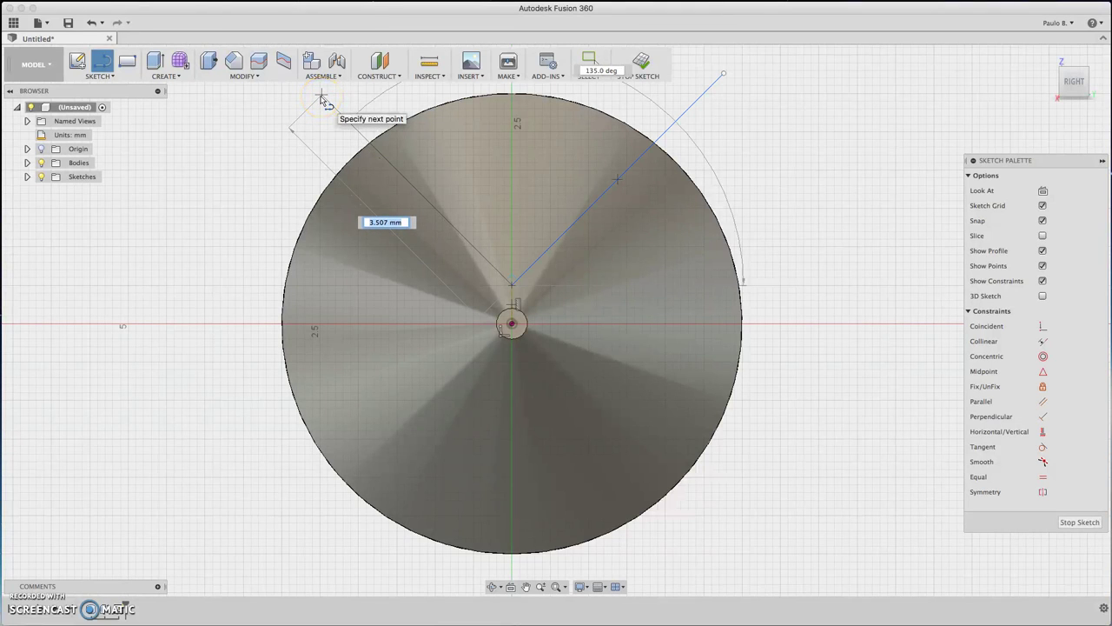
{"action": "left_click", "coordinate": [322, 94]}
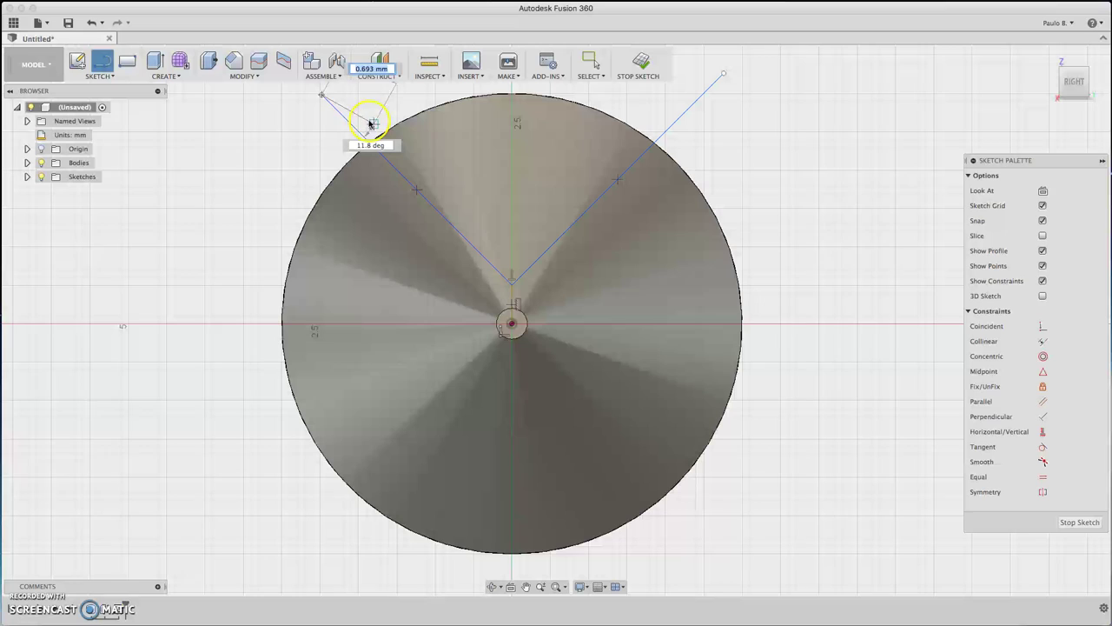
{"action": "key", "text": "Escape"}
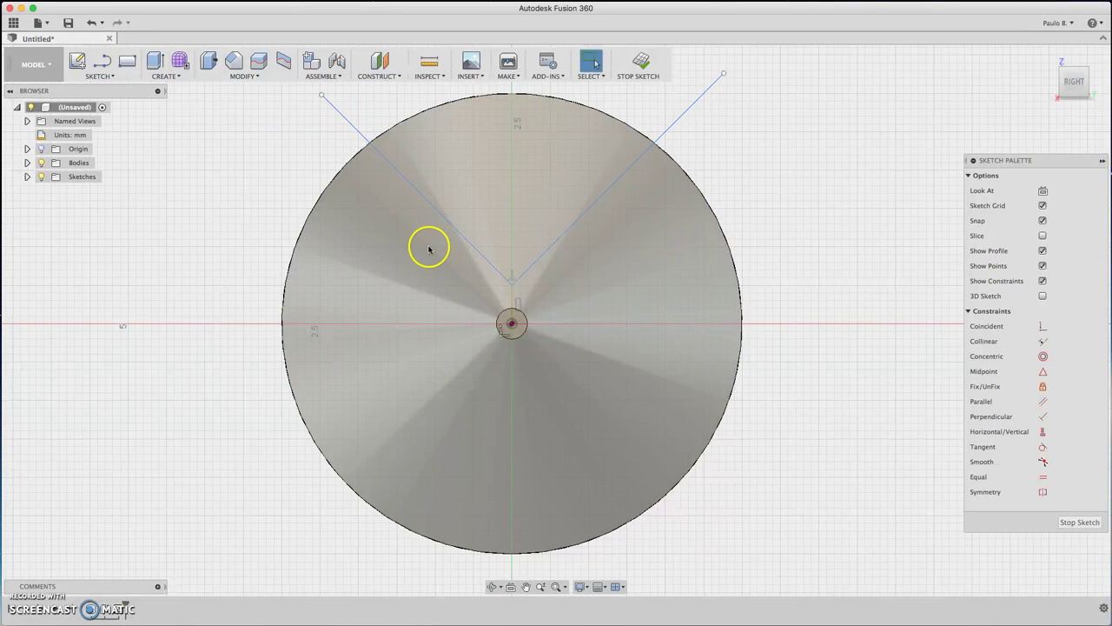
{"action": "key", "text": "super+z"}
{"action": "key", "text": "l"}
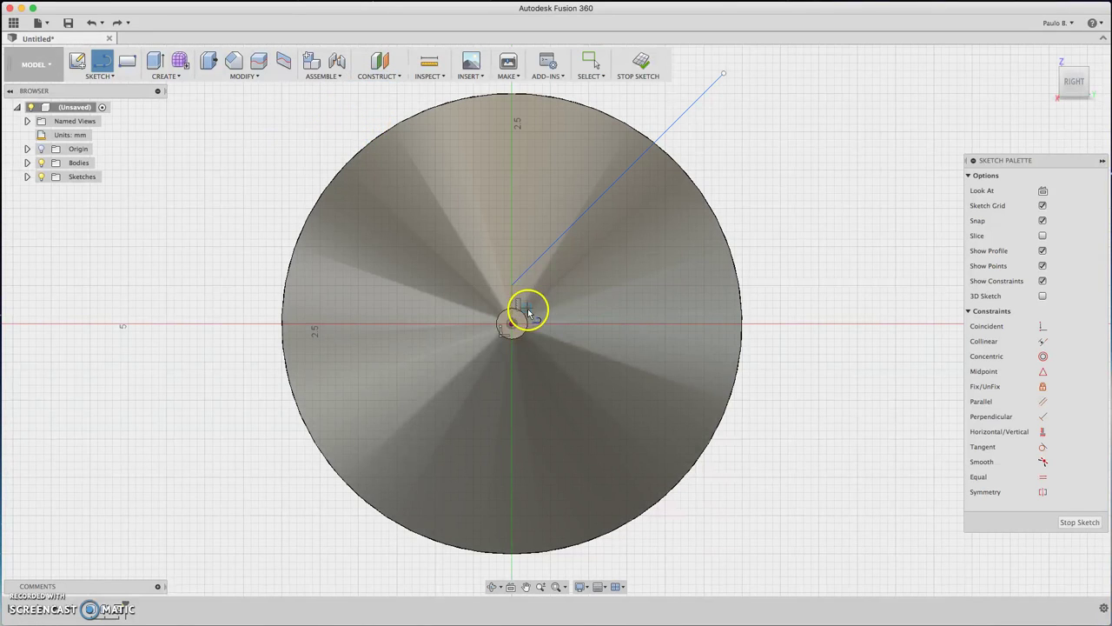
{"action": "left_click", "coordinate": [512, 283]}
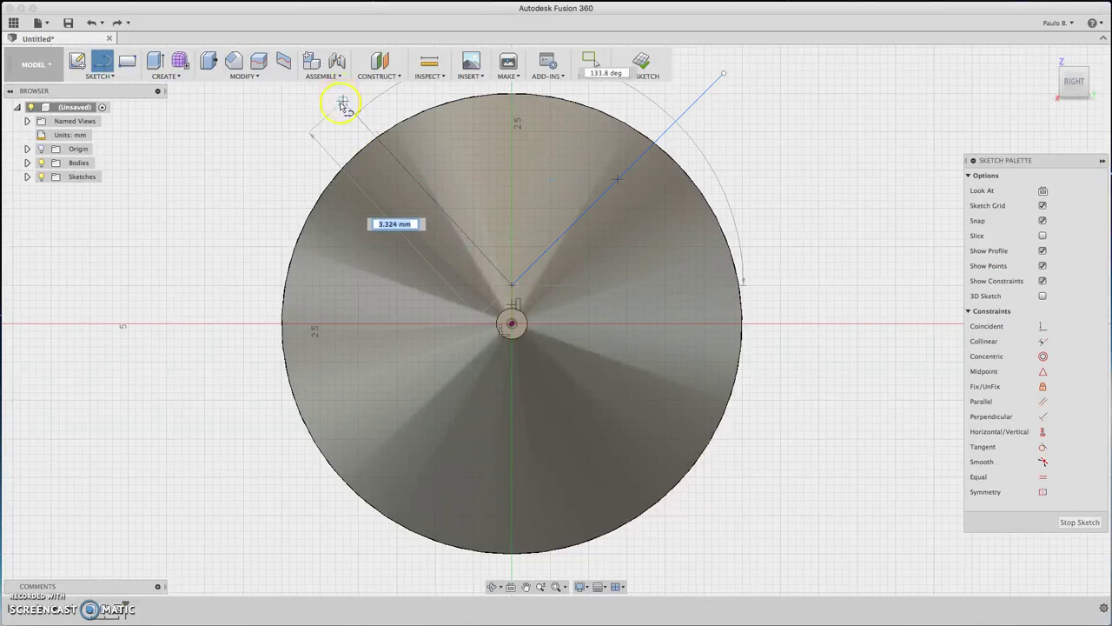
{"action": "scroll", "coordinate": [346, 108], "scroll_direction": "down", "scroll_amount": 5}
{"action": "scroll", "coordinate": [312, 83], "scroll_direction": "down", "scroll_amount": 2}
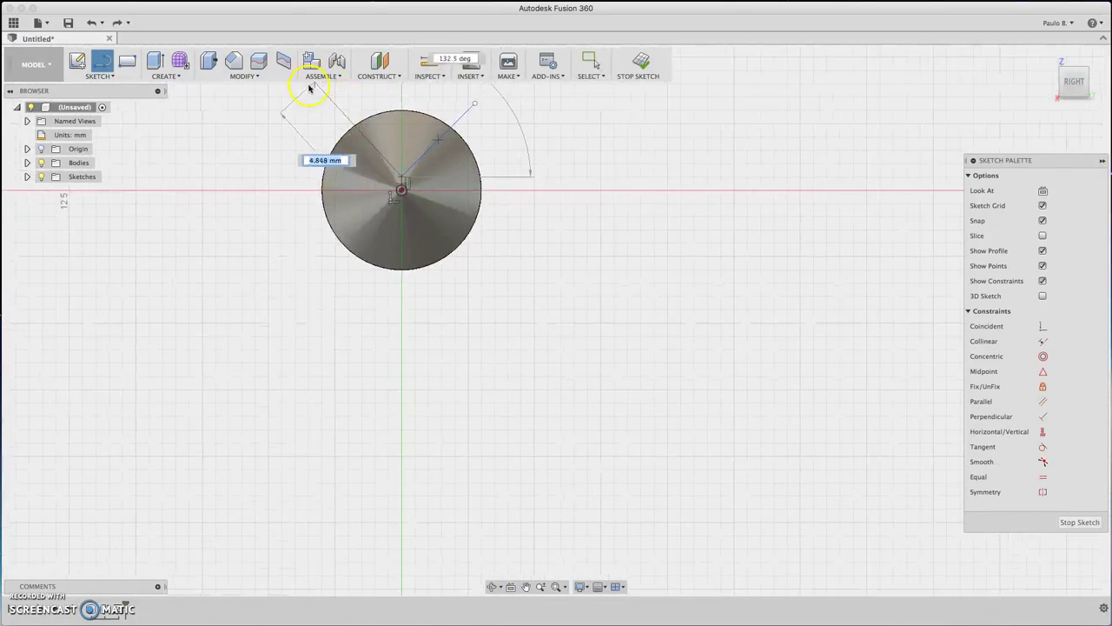
{"action": "key", "text": "Escape"}
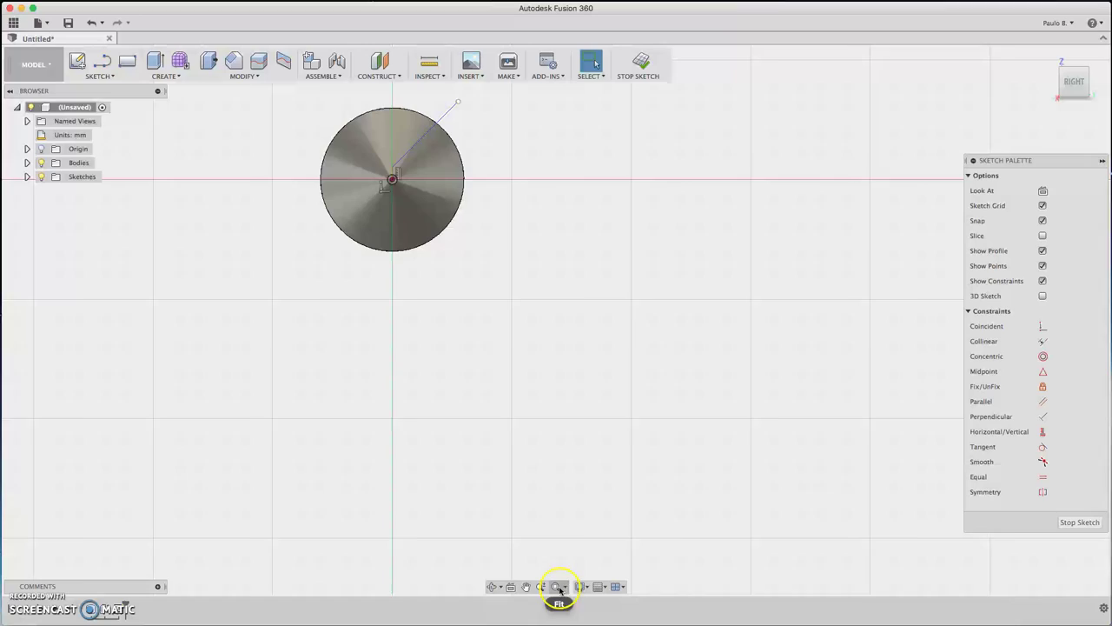
{"action": "left_click", "coordinate": [556, 587]}
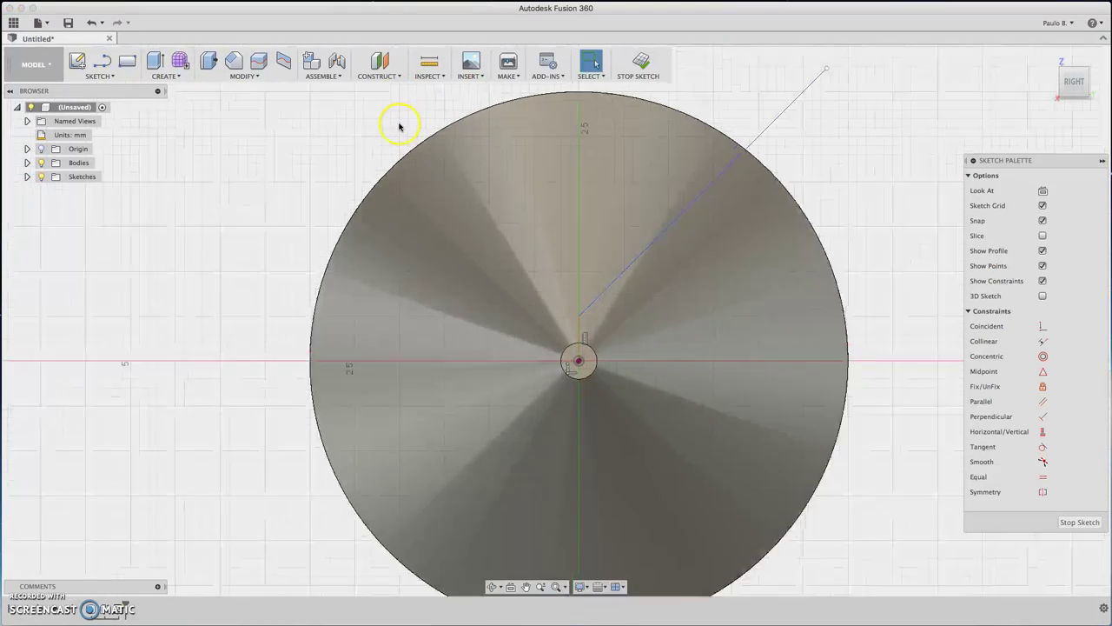
{"action": "scroll", "coordinate": [399, 123], "scroll_direction": "down", "scroll_amount": 4}
{"action": "key", "text": "l"}
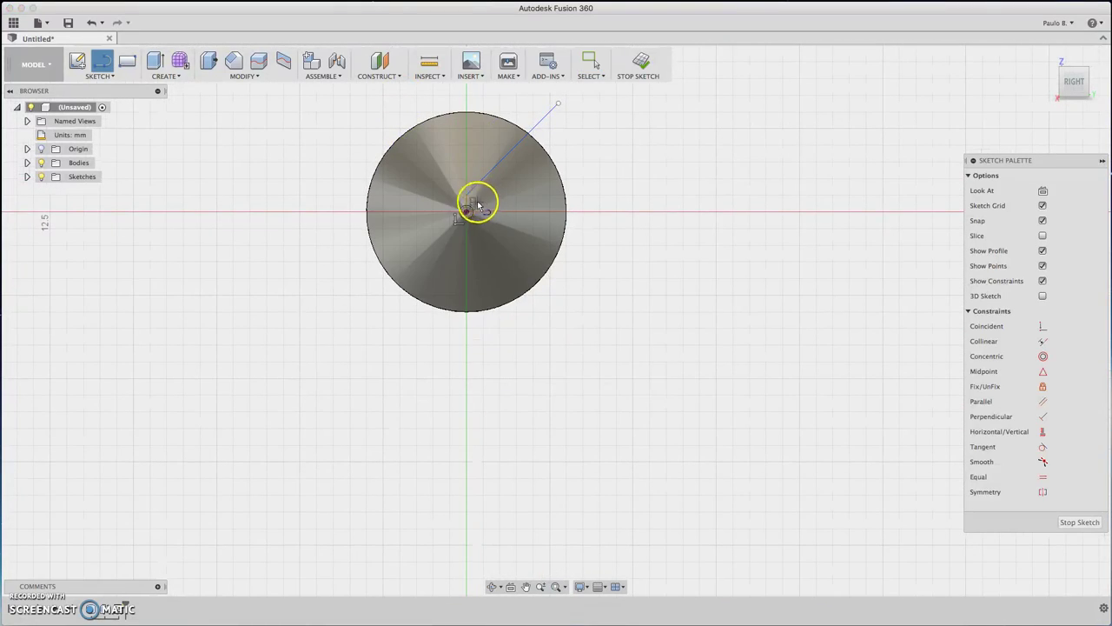
{"action": "left_click", "coordinate": [467, 212]}
{"action": "key", "text": "Escape"}
Step: Try a second slanted line about 3.8 mm long up to the left, starting near the 45-degree line's lower end
{"action": "left_click", "coordinate": [467, 197]}
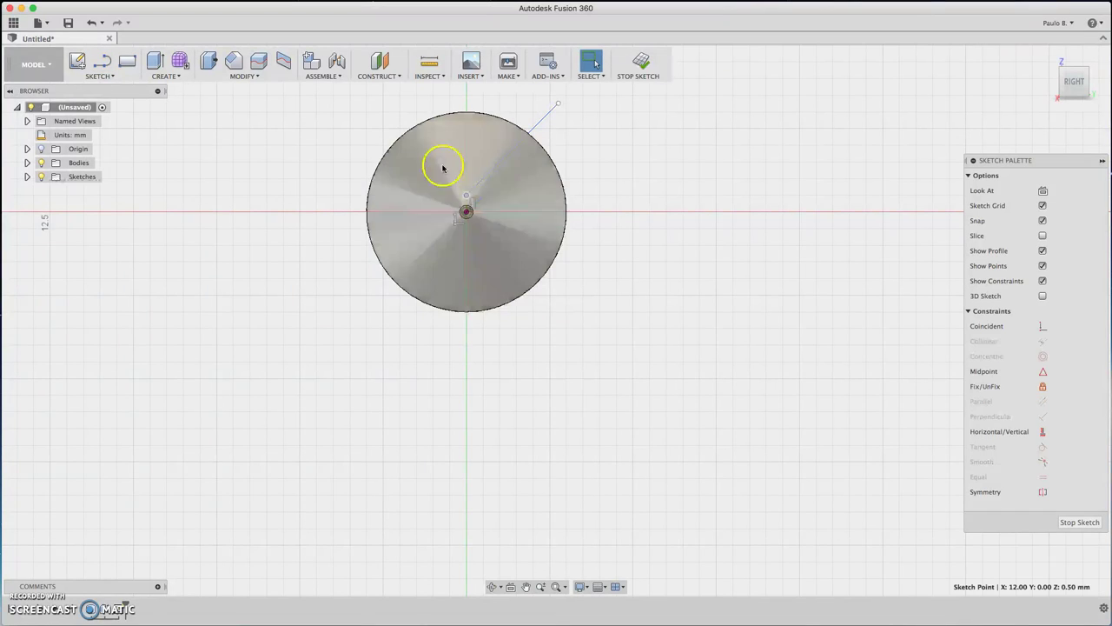
{"action": "key", "text": "l"}
{"action": "left_click", "coordinate": [466, 193]}
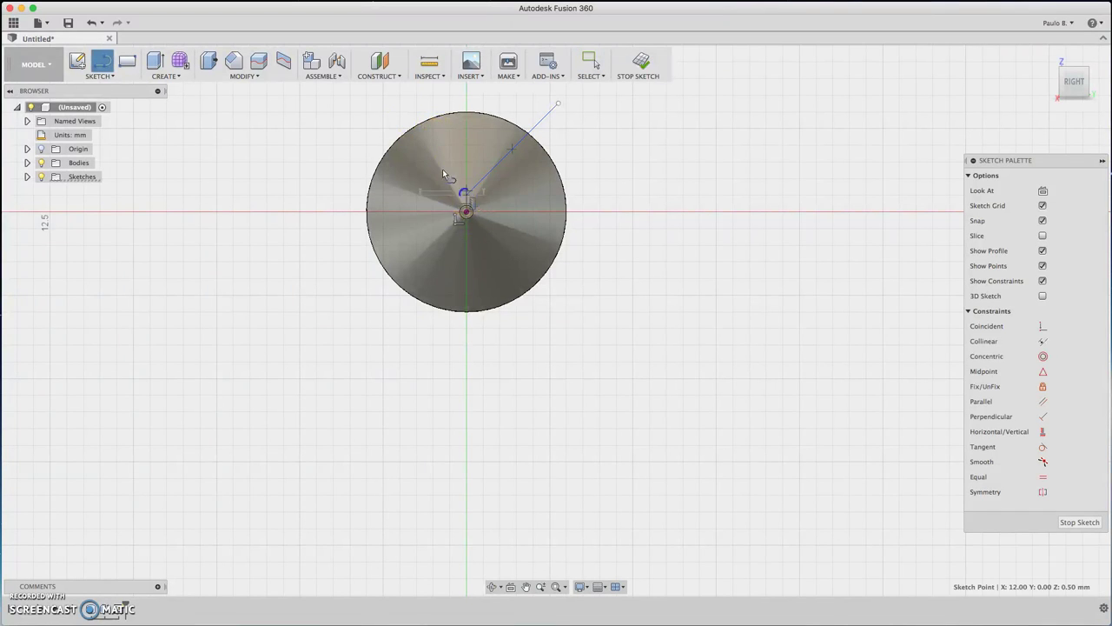
{"action": "left_click", "coordinate": [377, 101]}
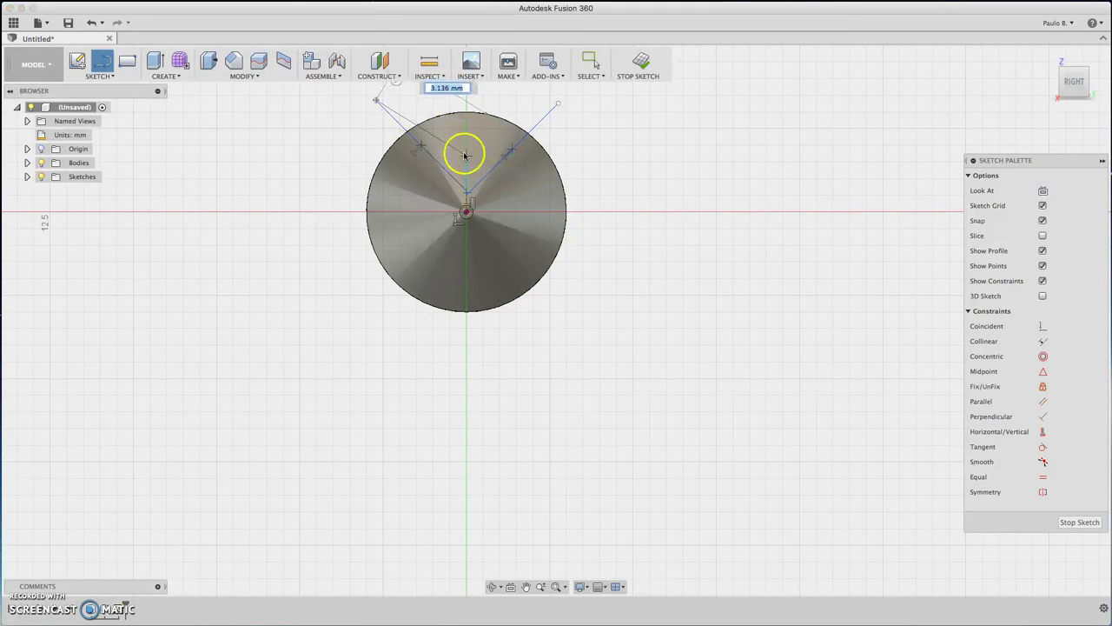
{"action": "left_click", "coordinate": [399, 85]}
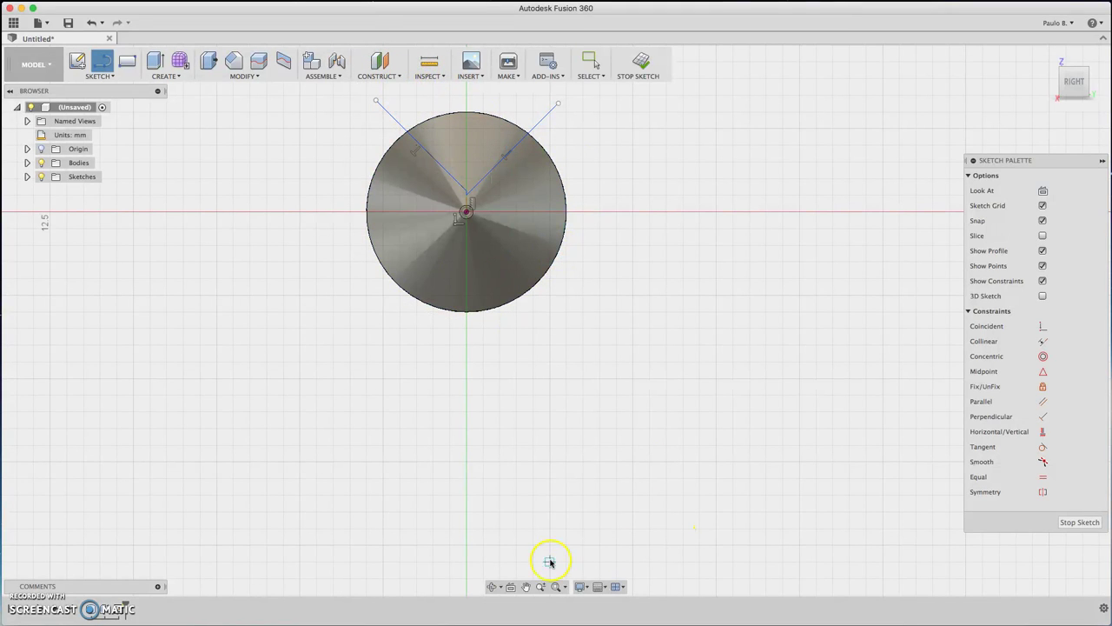
{"action": "left_click", "coordinate": [557, 588]}
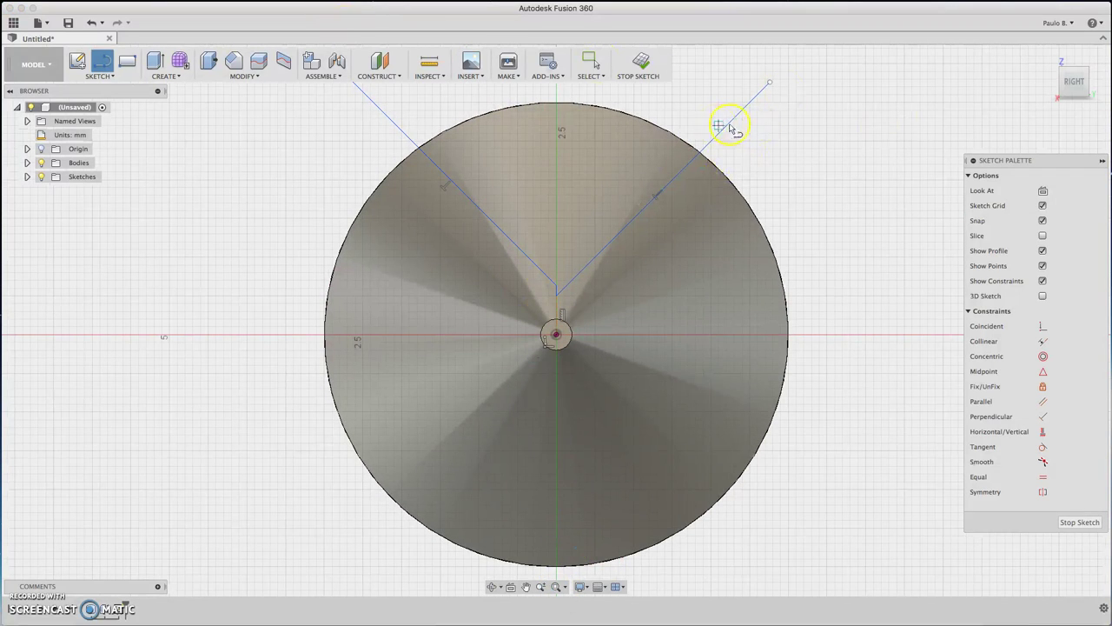
Step: Try an Equal constraint between the two slanted lines, and undo it together with the left slanted line
{"action": "key", "text": "Escape"}
{"action": "left_click", "coordinate": [730, 125]}
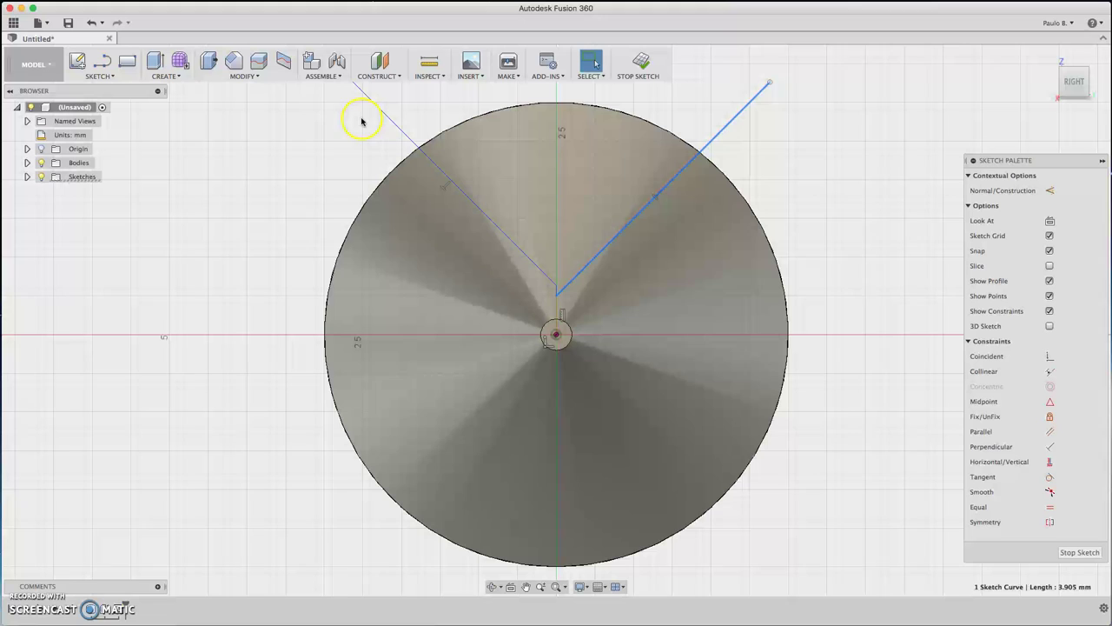
{"action": "left_click", "coordinate": [386, 115]}
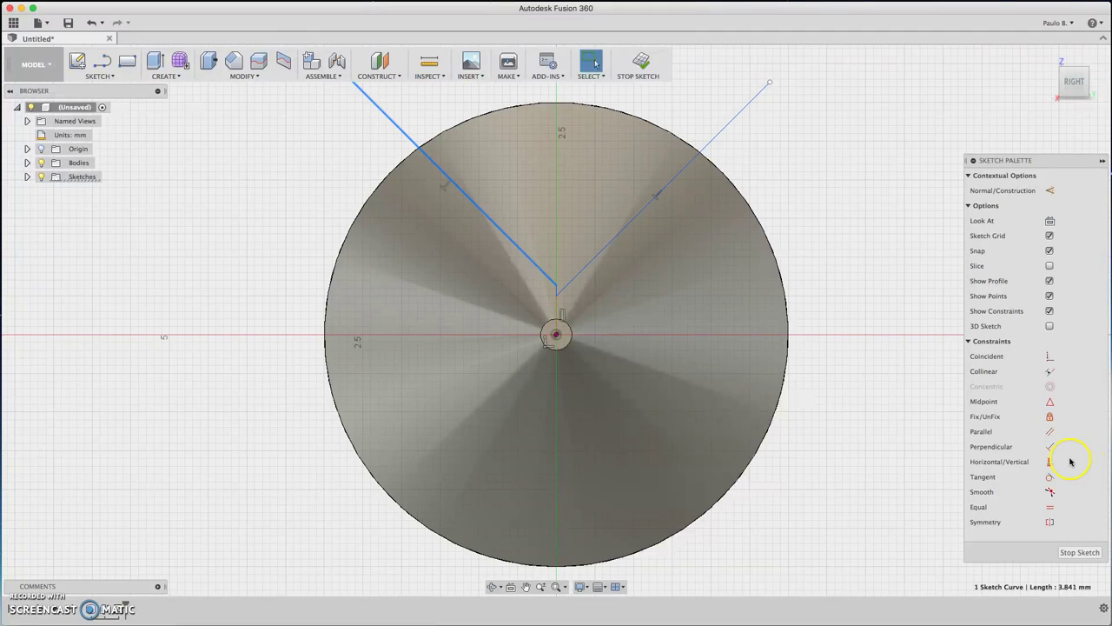
{"action": "left_click", "coordinate": [1049, 521]}
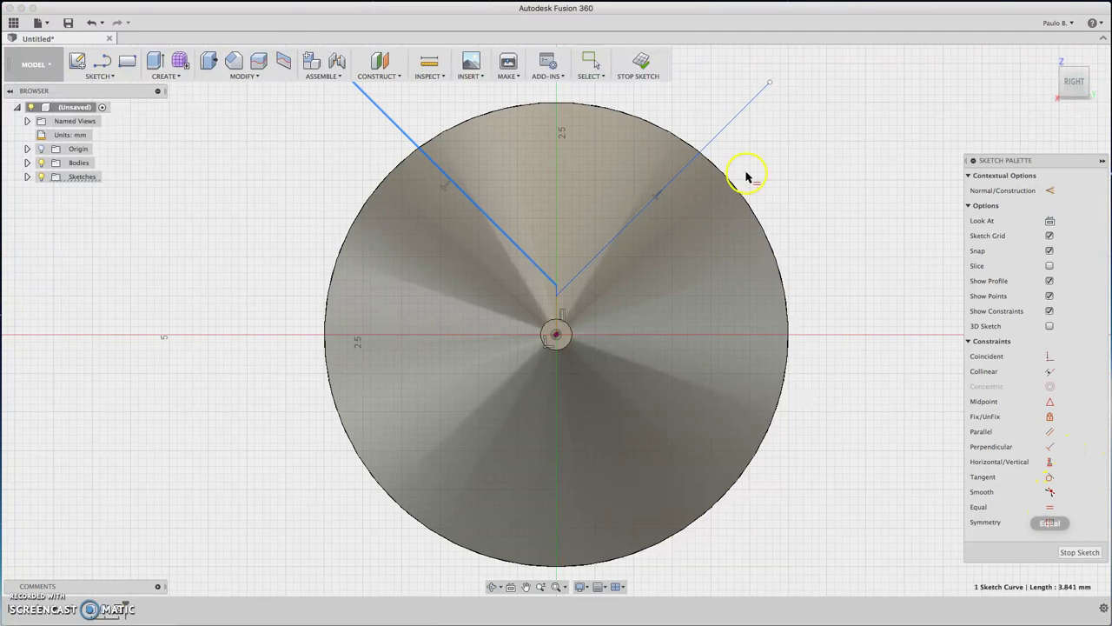
{"action": "left_click", "coordinate": [727, 131]}
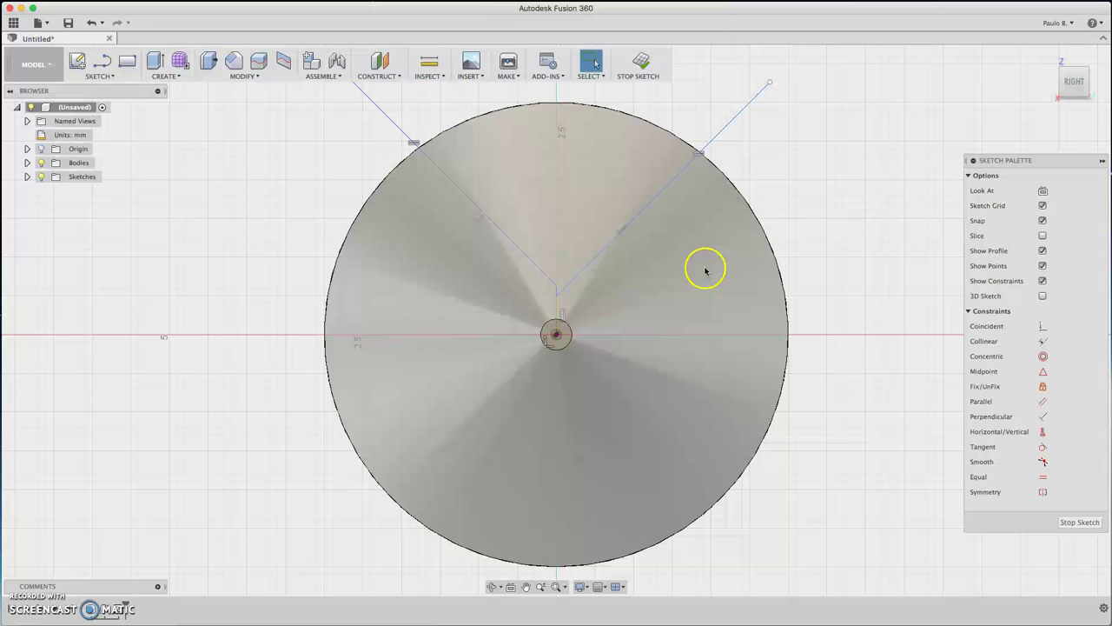
{"action": "scroll", "coordinate": [548, 274], "scroll_direction": "up", "scroll_amount": 5}
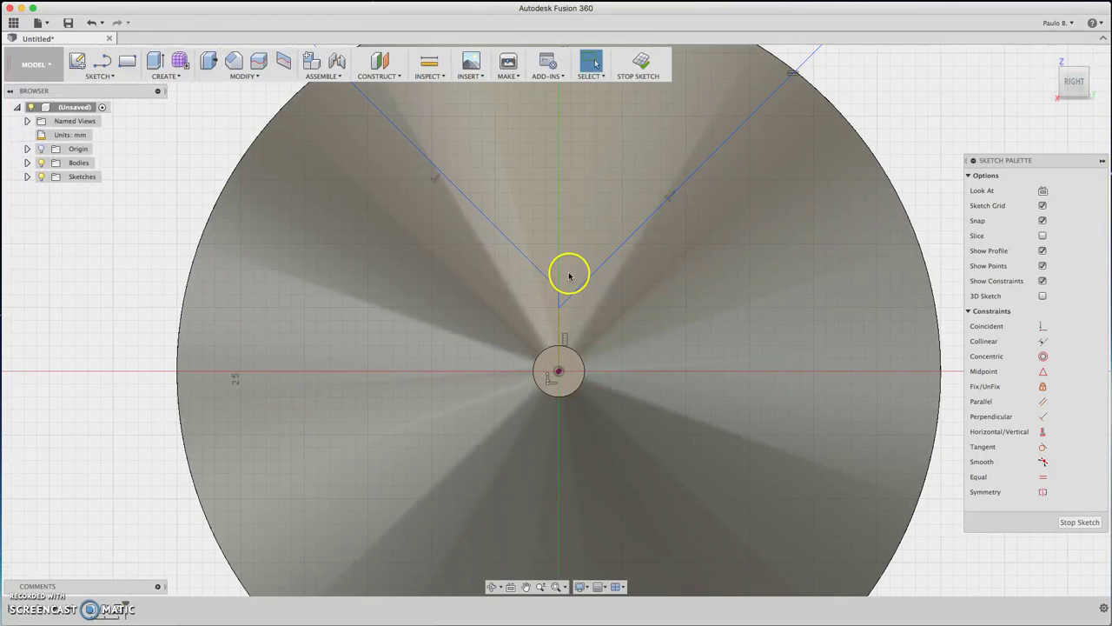
{"action": "key", "text": "super+z"}
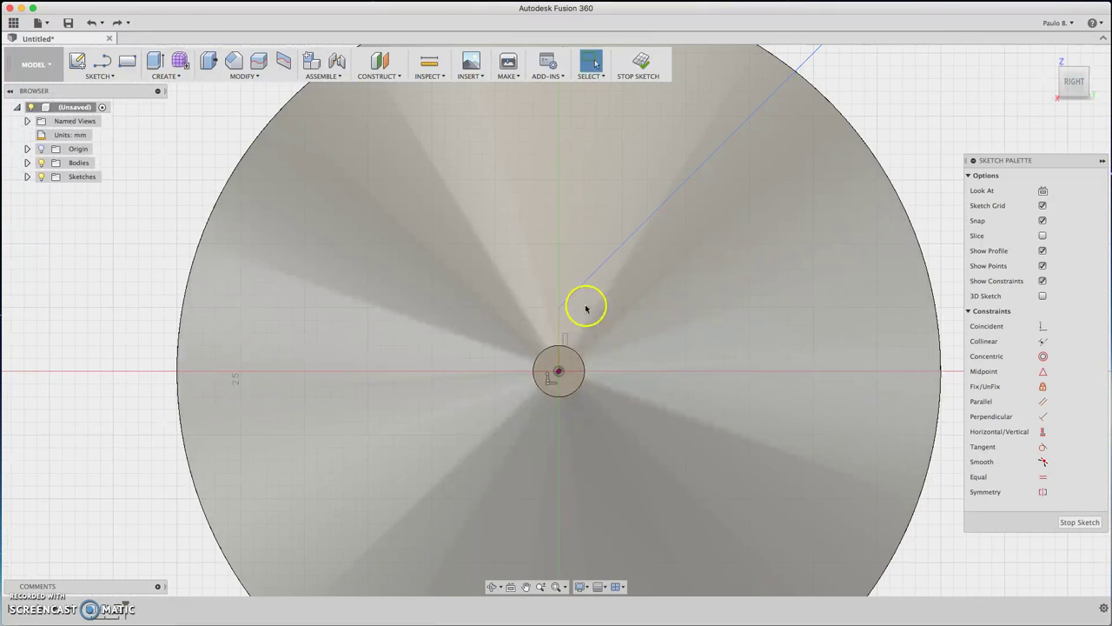
Step: Draw a line about 3.5 mm long at 135 degrees from the lower end of the existing slanted line
{"action": "scroll", "coordinate": [491, 290], "scroll_direction": "down", "scroll_amount": 5}
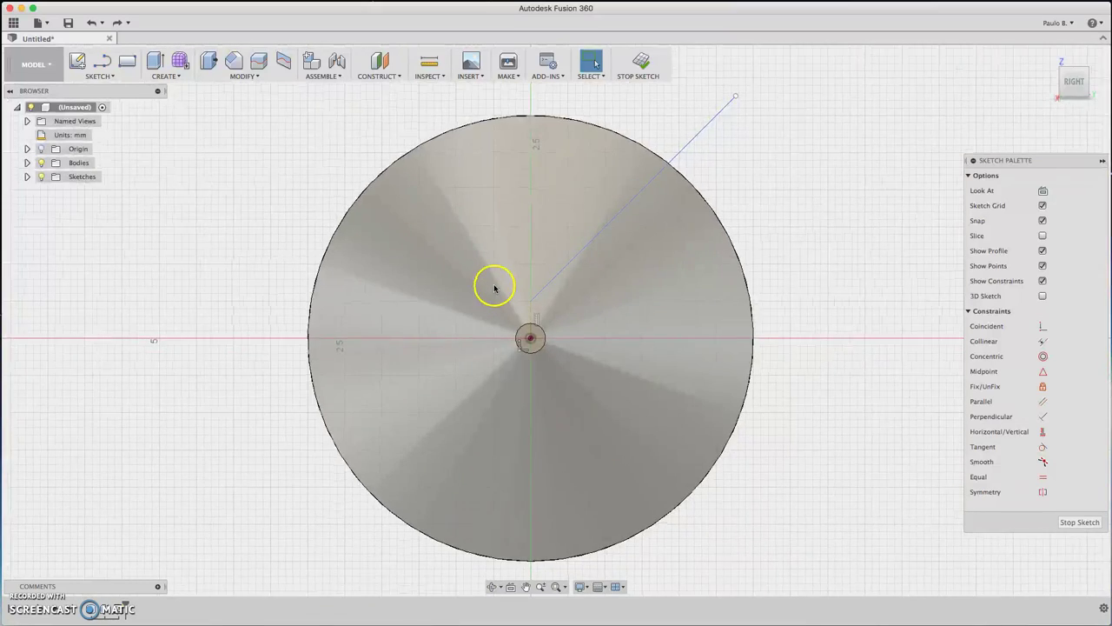
{"action": "key", "text": "l"}
{"action": "left_click", "coordinate": [526, 298]}
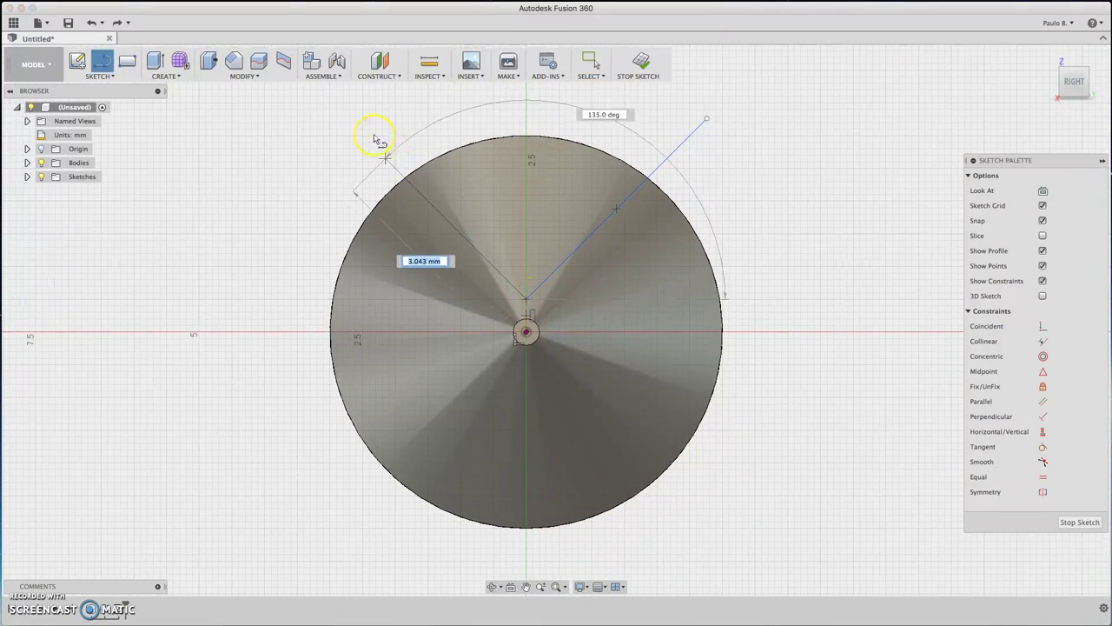
{"action": "key", "text": "Tab"}
{"action": "type", "text": "1"}
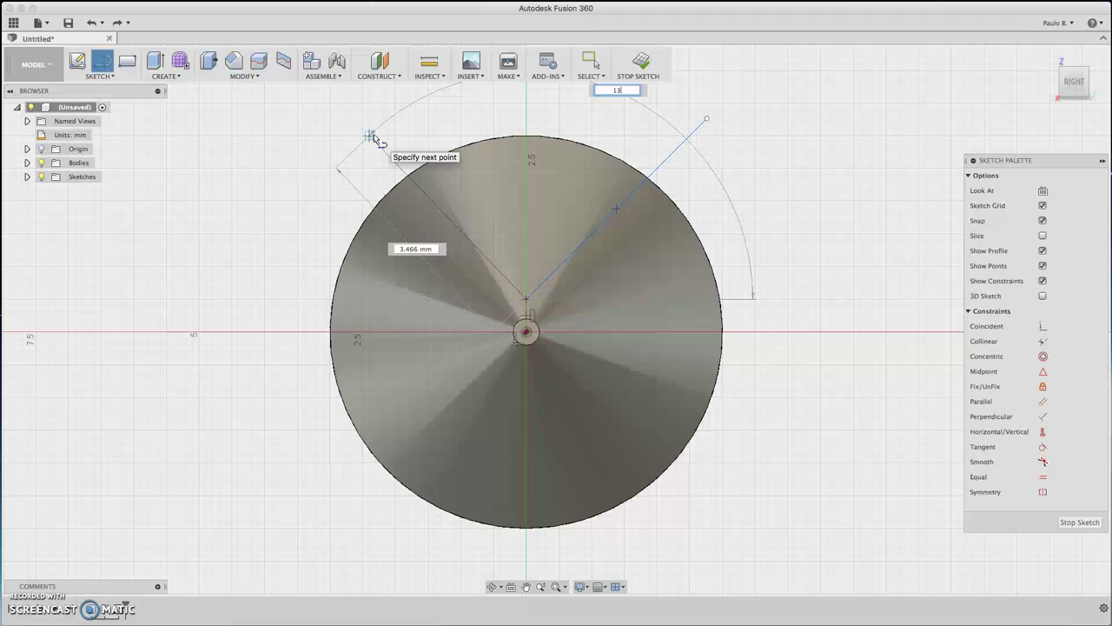
{"action": "key", "text": "Return"}
{"action": "key", "text": "Escape"}
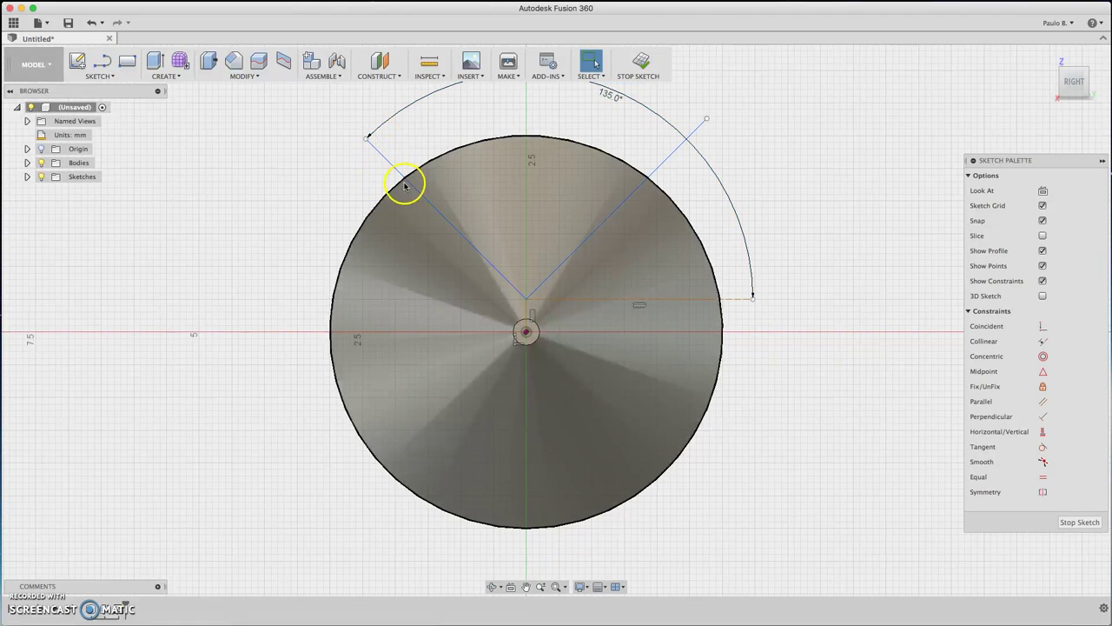
Step: Apply an Equal constraint to the two slanted lines of the V
{"action": "left_click", "coordinate": [1045, 403]}
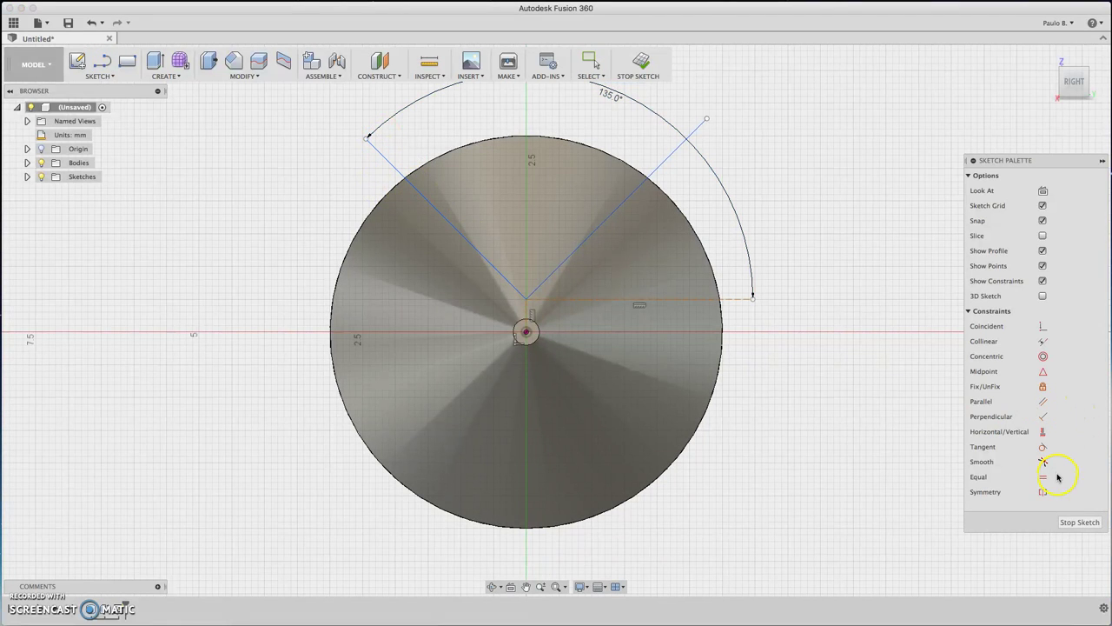
{"action": "left_click", "coordinate": [647, 165]}
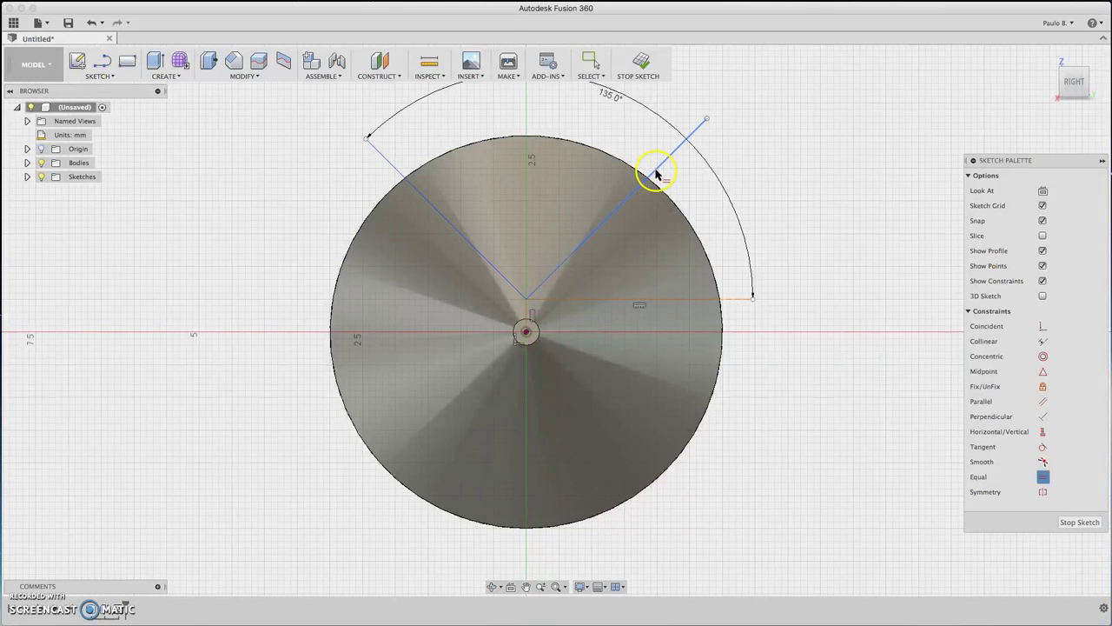
{"action": "left_click", "coordinate": [432, 204]}
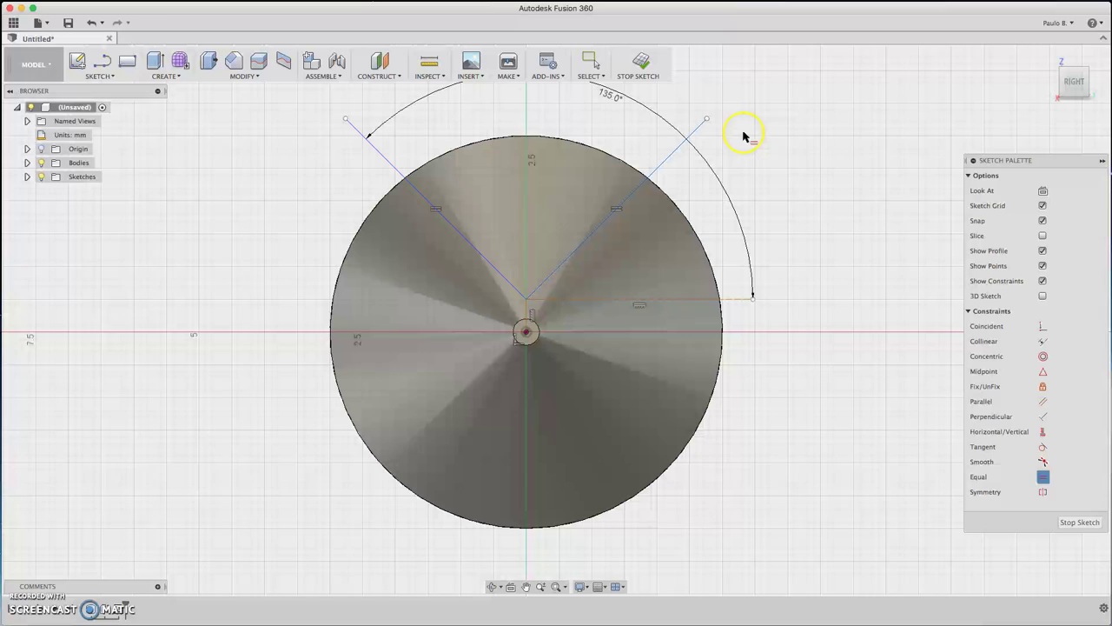
Step: Close the V into a triangle with a horizontal line about 5.5 mm long between its upper ends
{"action": "key", "text": "l"}
{"action": "left_click", "coordinate": [704, 119]}
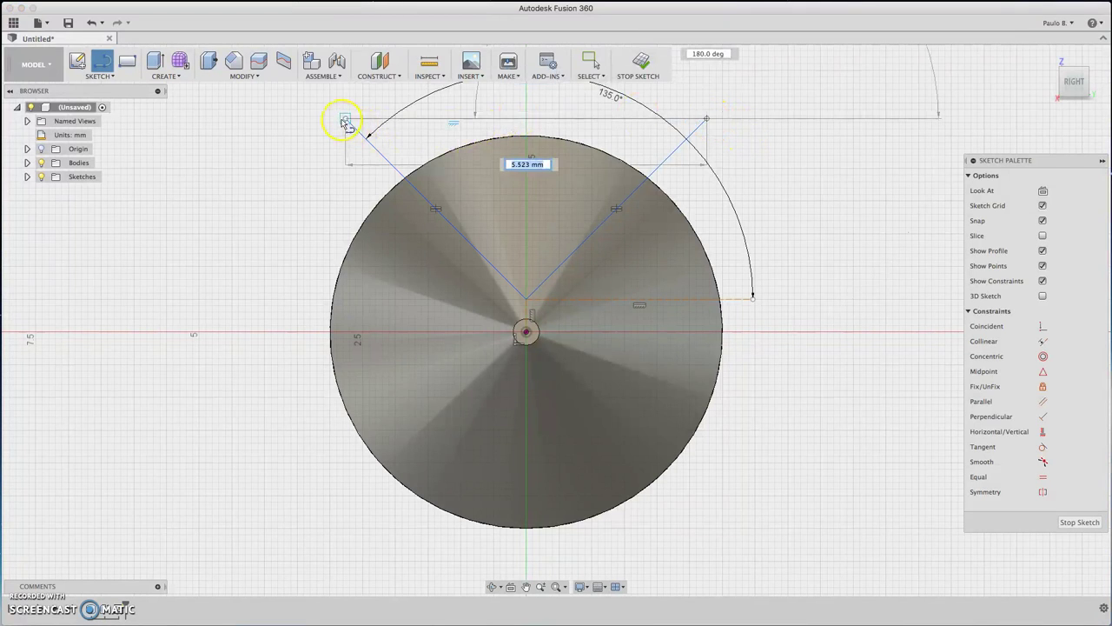
{"action": "left_click", "coordinate": [347, 119]}
{"action": "scroll", "coordinate": [479, 164], "scroll_direction": "down", "scroll_amount": 5}
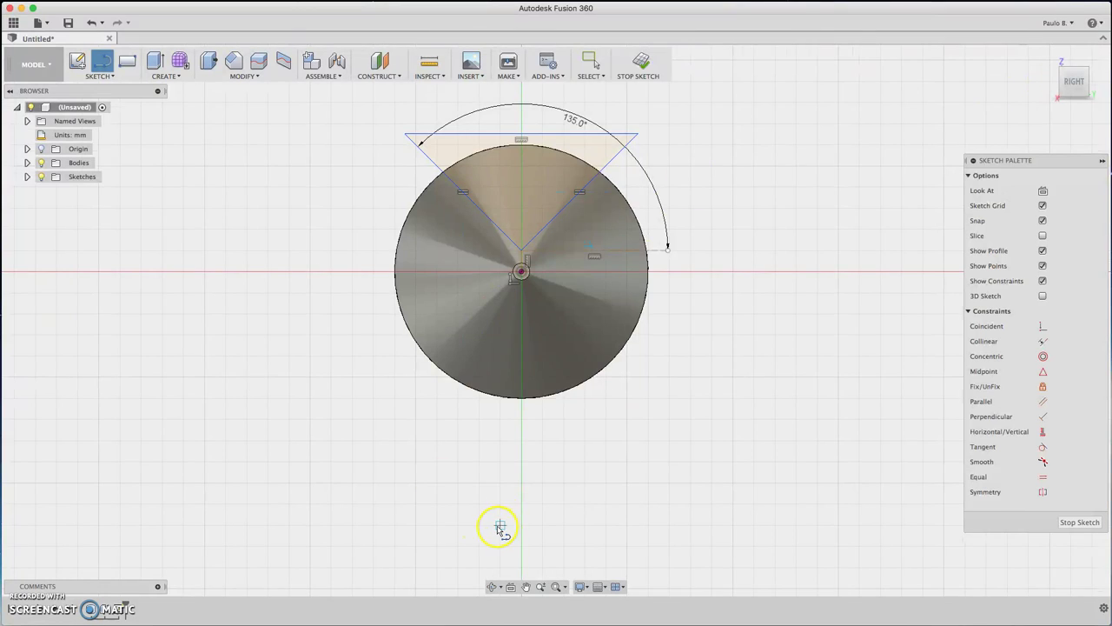
Step: Enlarge the triangle by moving its upper horizontal line outward until that line is about 26 mm long
{"action": "scroll", "coordinate": [496, 521], "scroll_direction": "down", "scroll_amount": 4}
{"action": "key", "text": "Escape"}
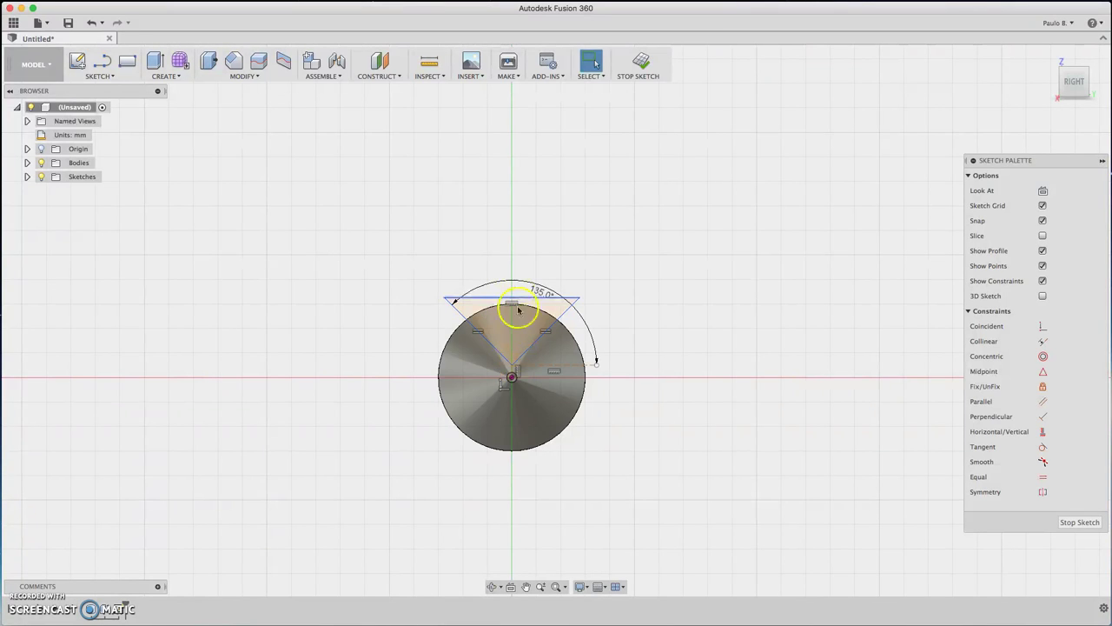
{"action": "left_click", "coordinate": [544, 297]}
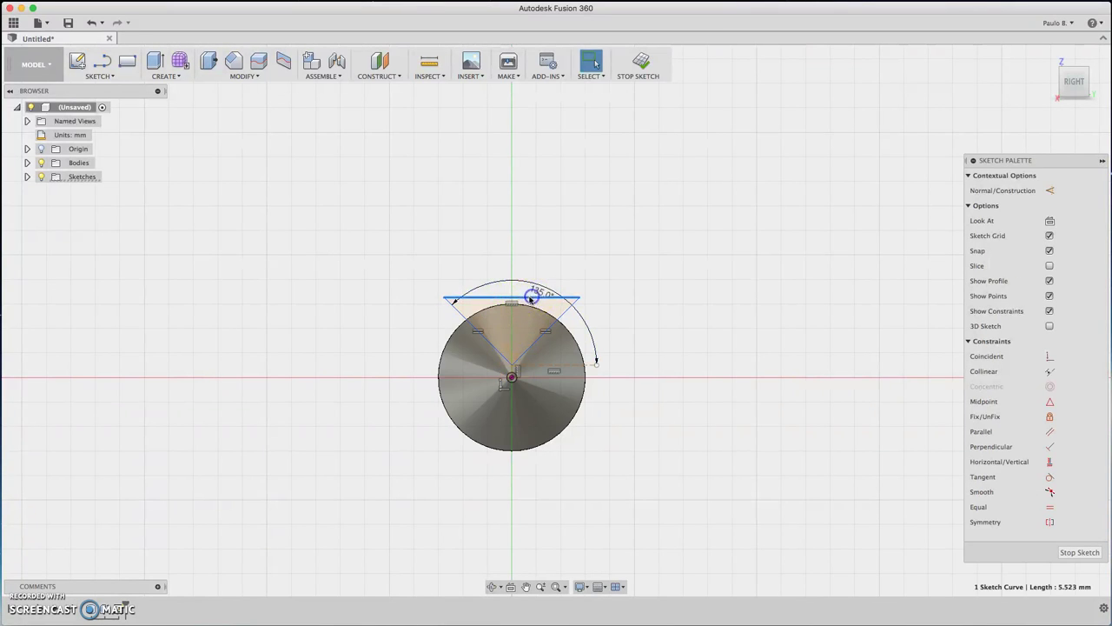
{"action": "mouse_move", "coordinate": [534, 293]}
{"action": "left_mouse_down"}
{"action": "mouse_move", "coordinate": [530, 112]}
{"action": "mouse_move", "coordinate": [548, 83]}
{"action": "left_mouse_up"}
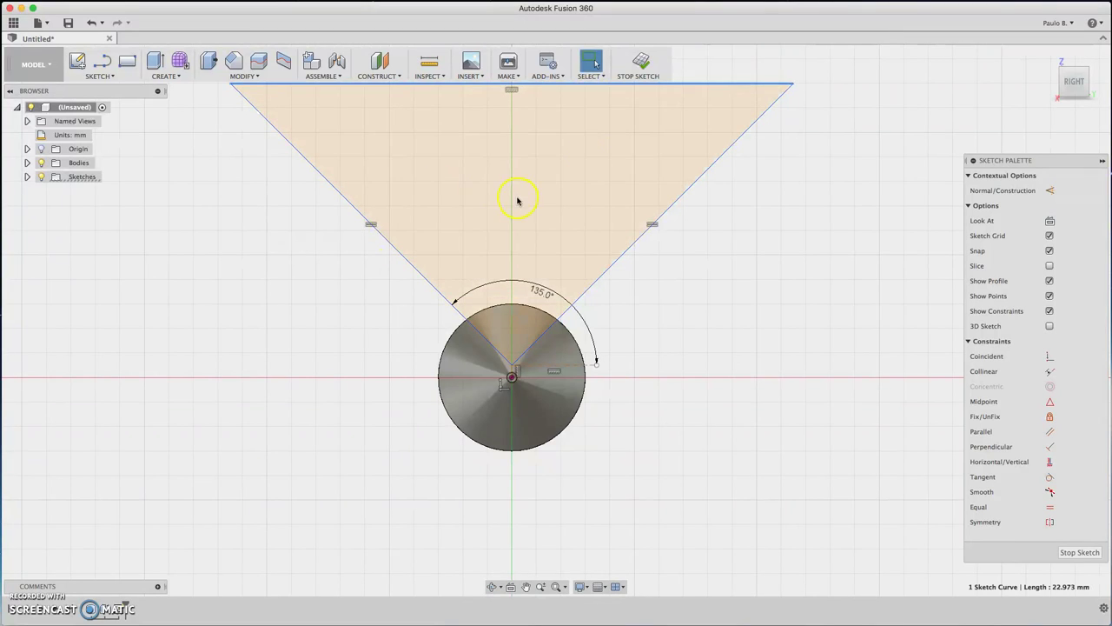
{"action": "scroll", "coordinate": [518, 200], "scroll_direction": "up", "scroll_amount": 2}
{"action": "scroll", "coordinate": [519, 203], "scroll_direction": "down", "scroll_amount": 10}
{"action": "scroll", "coordinate": [518, 202], "scroll_direction": "up", "scroll_amount": 6}
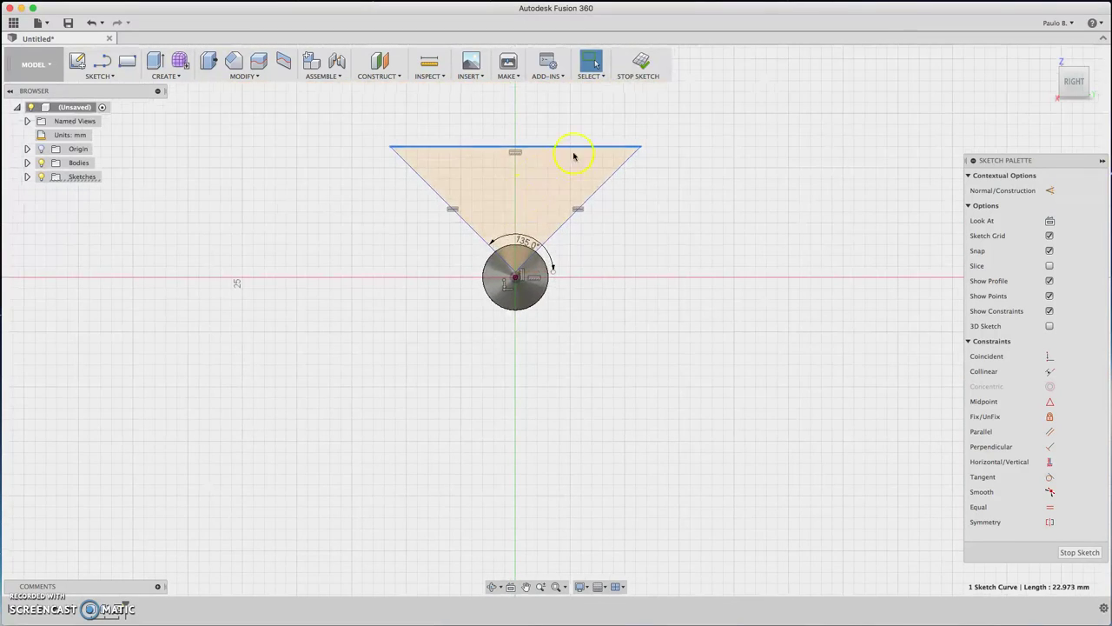
{"action": "left_click_drag", "start_coordinate": [527, 148], "coordinate": [527, 132]}
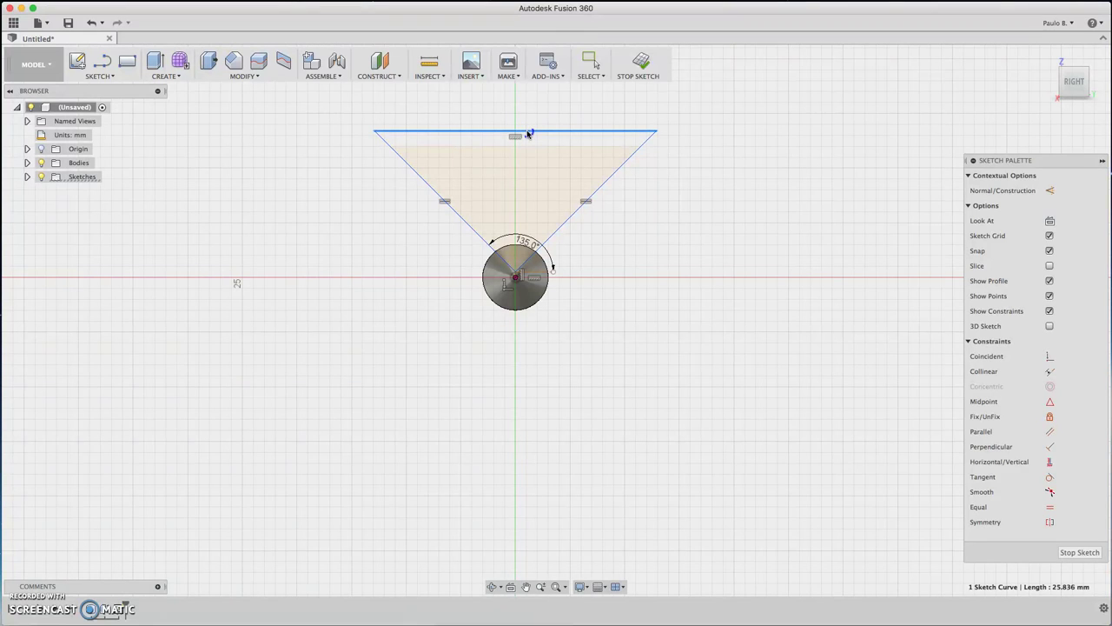
{"action": "left_click", "coordinate": [544, 178]}
{"action": "key", "text": "l"}
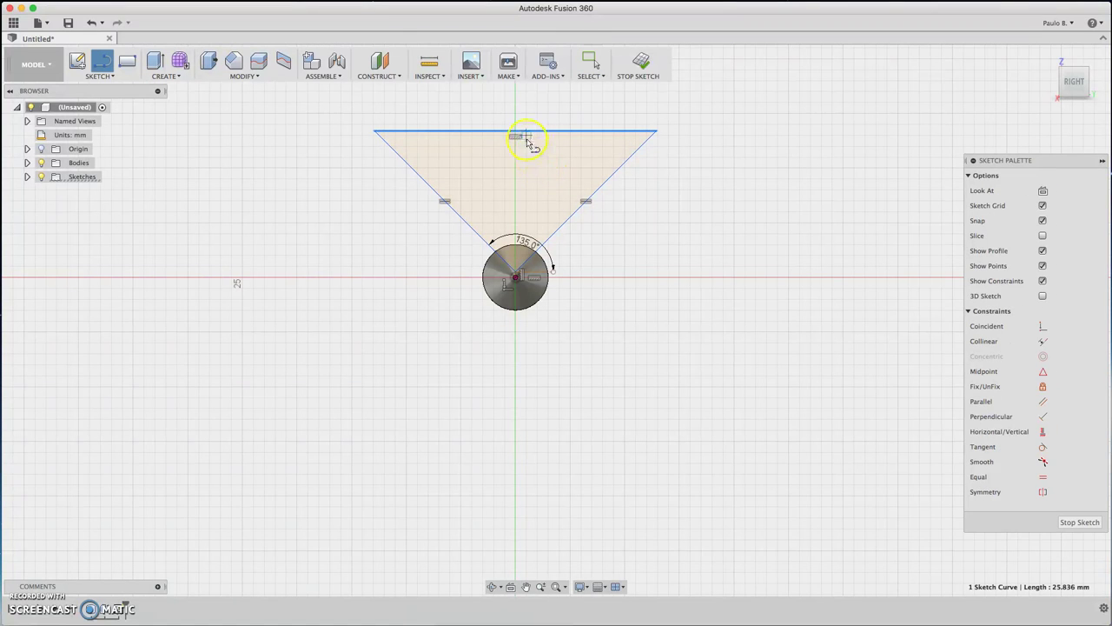
{"action": "key", "text": "Escape"}
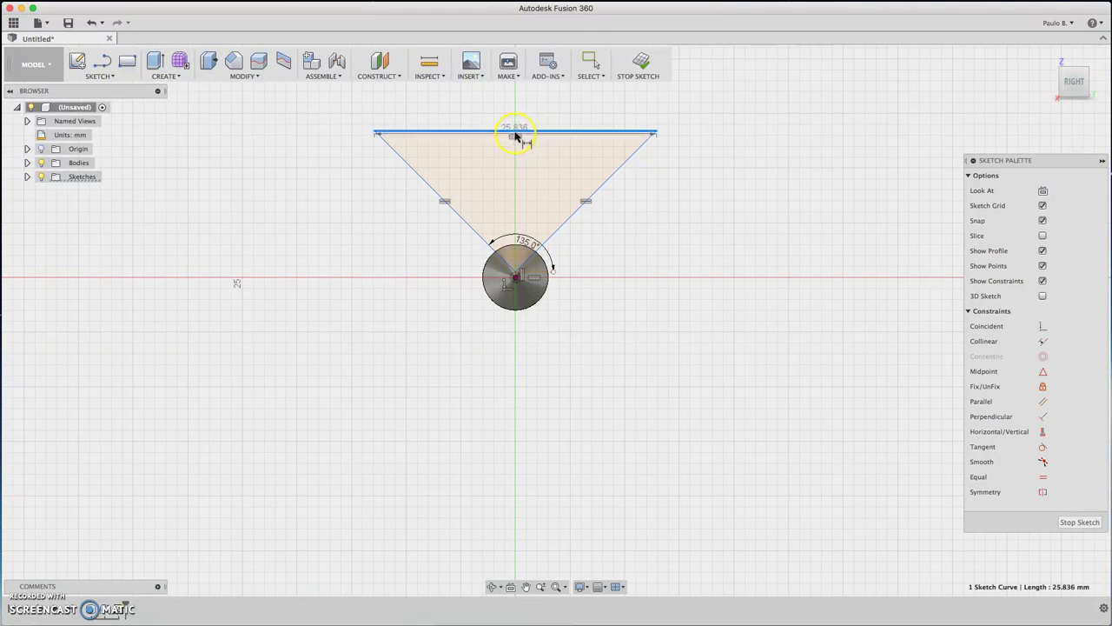
{"action": "left_click", "coordinate": [718, 237]}
Step: Dimension the vertical distance between the midpoint of the triangle's upper line and the origin, setting it to 15 mm
{"action": "key", "text": "d"}
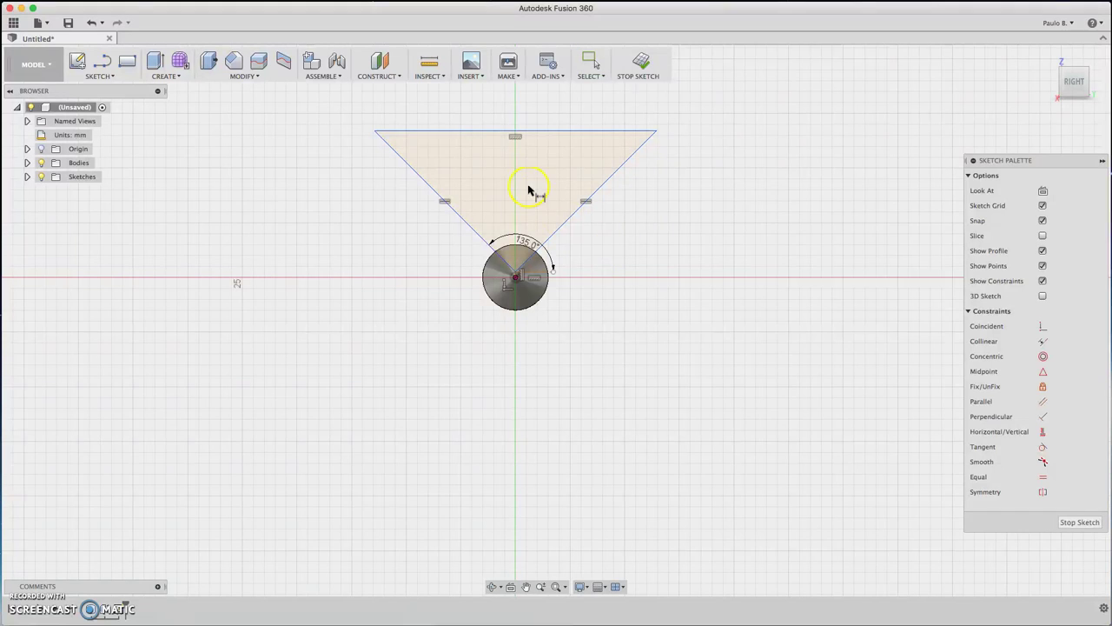
{"action": "left_click", "coordinate": [514, 134]}
{"action": "left_click", "coordinate": [516, 277]}
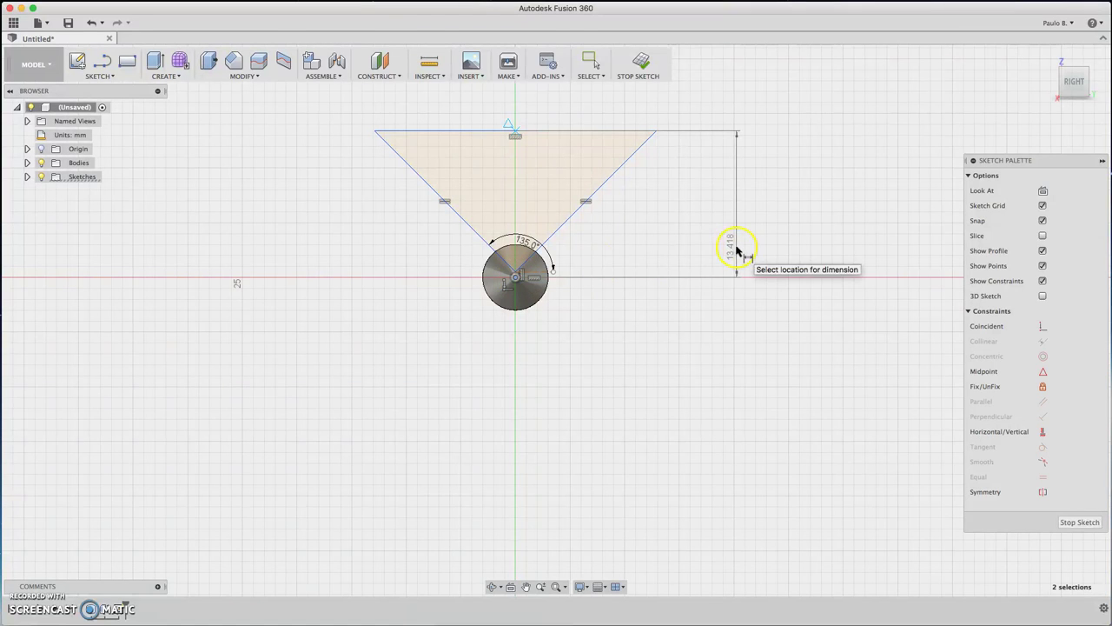
{"action": "left_click", "coordinate": [739, 248]}
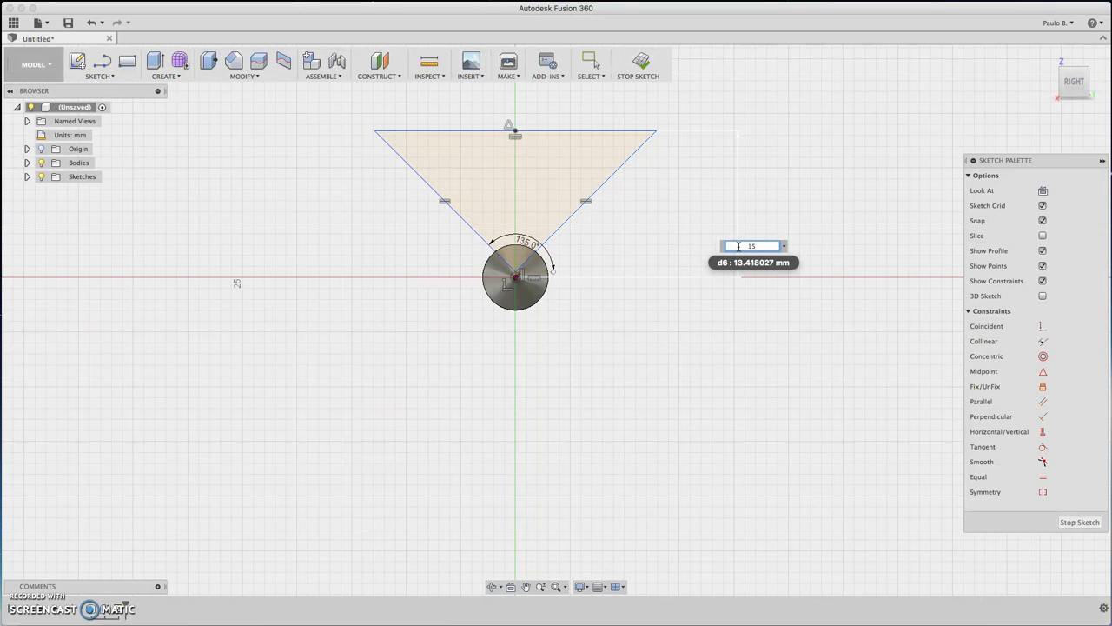
{"action": "key", "text": "Return"}
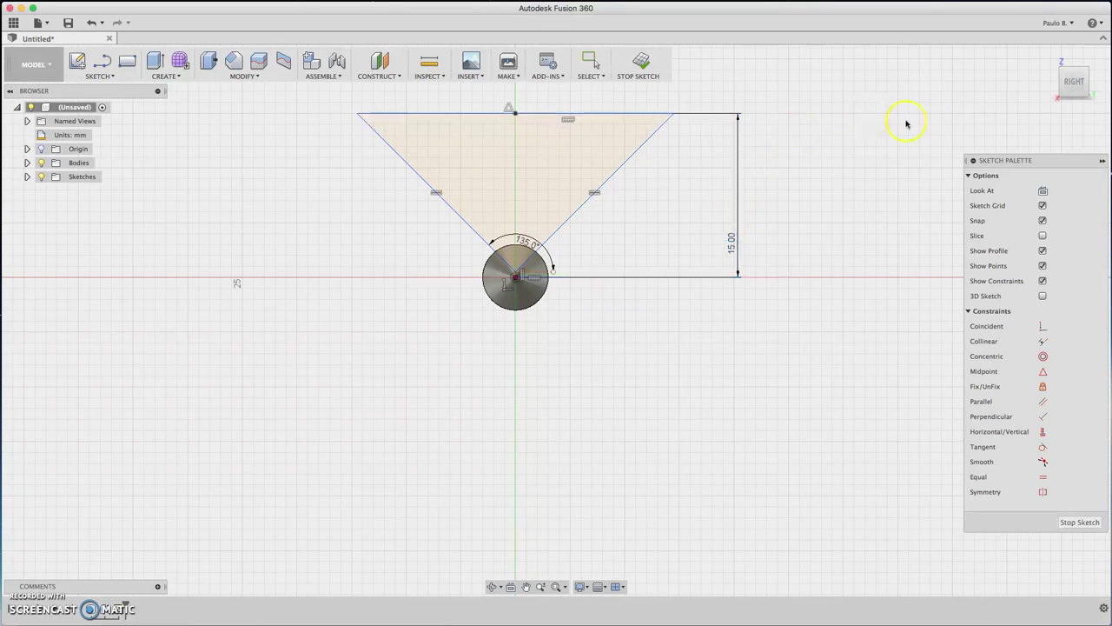
Step: Revolve the triangular profile 360 degrees around its upper horizontal line as a cut into the pointed body
{"action": "mouse_move", "coordinate": [1078, 90]}
{"action": "left_mouse_down"}
{"action": "mouse_move", "coordinate": [1029, 89]}
{"action": "mouse_move", "coordinate": [951, 119]}
{"action": "left_mouse_up"}
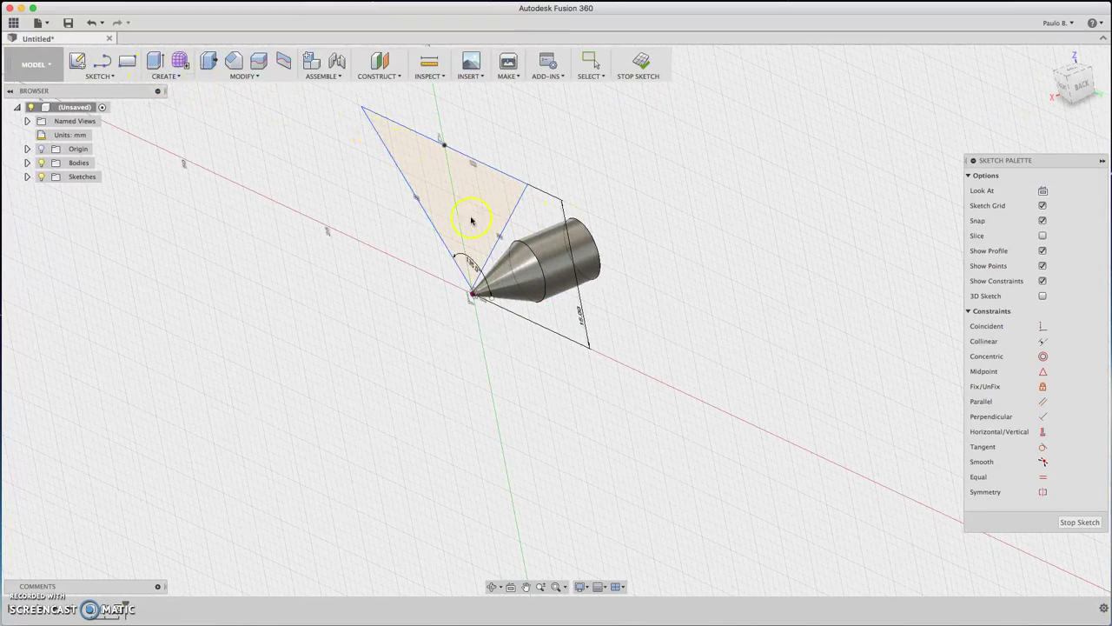
{"action": "left_click", "coordinate": [167, 77]}
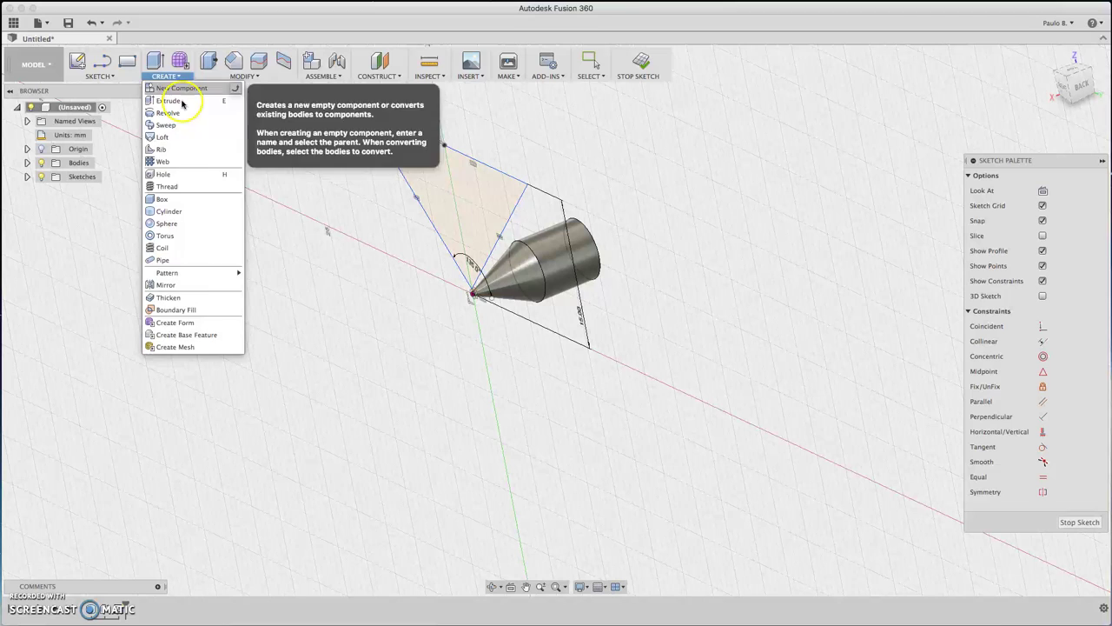
{"action": "left_click", "coordinate": [244, 77]}
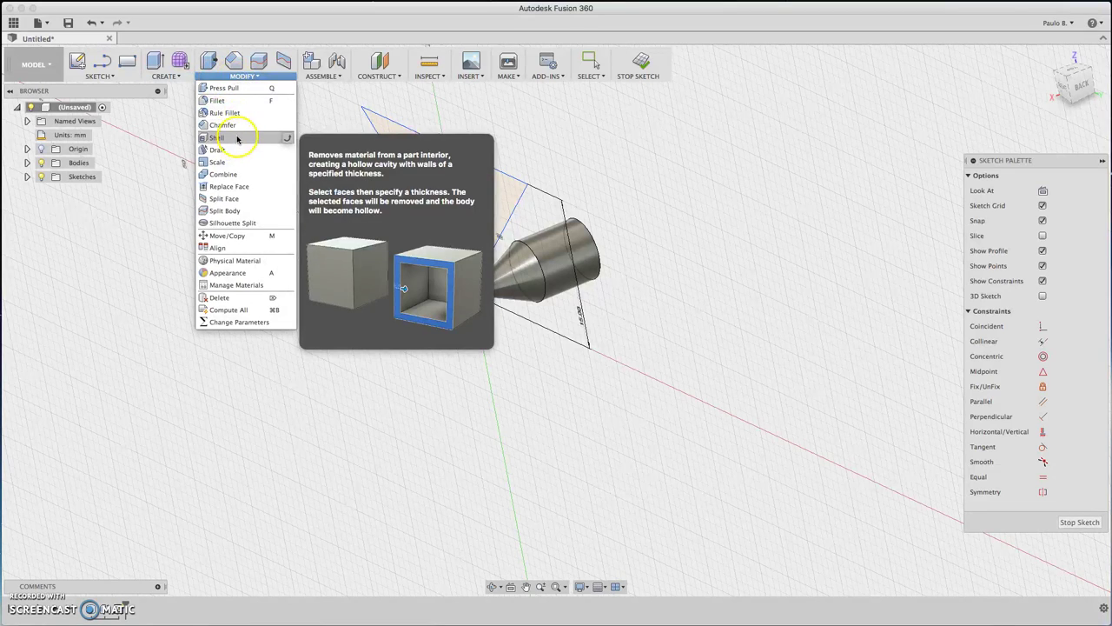
{"action": "left_click", "coordinate": [166, 76]}
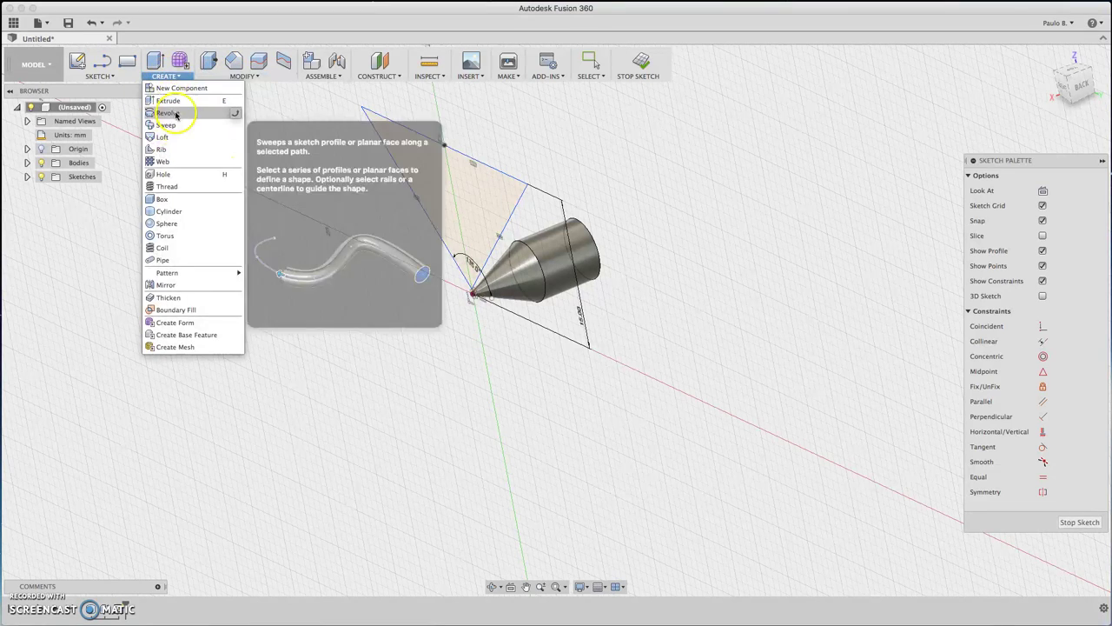
{"action": "left_click", "coordinate": [175, 112]}
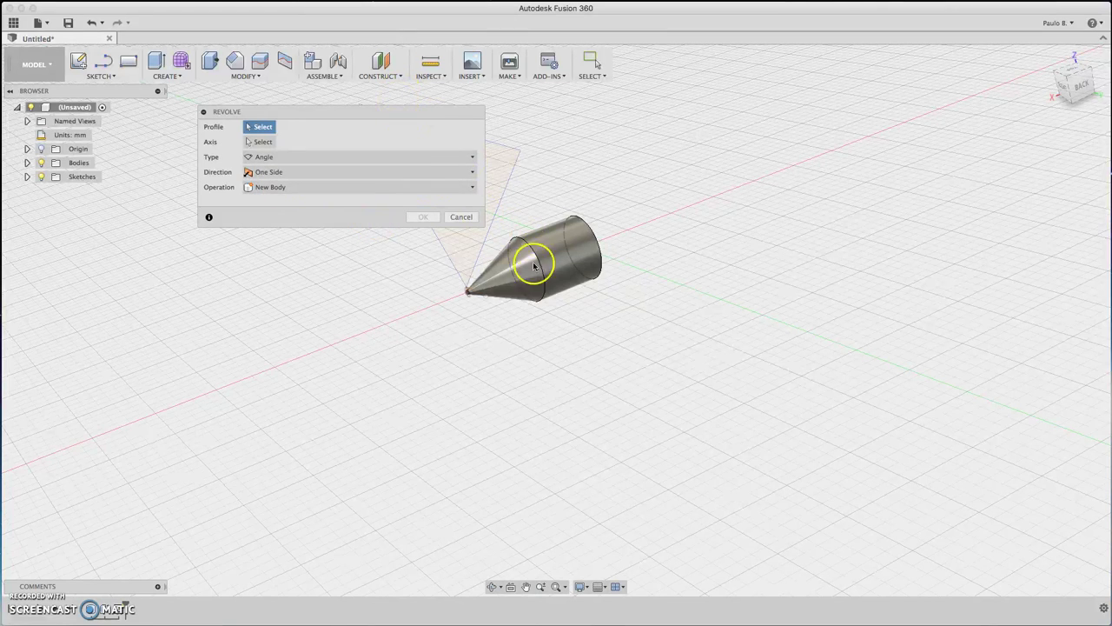
{"action": "left_click", "coordinate": [493, 171]}
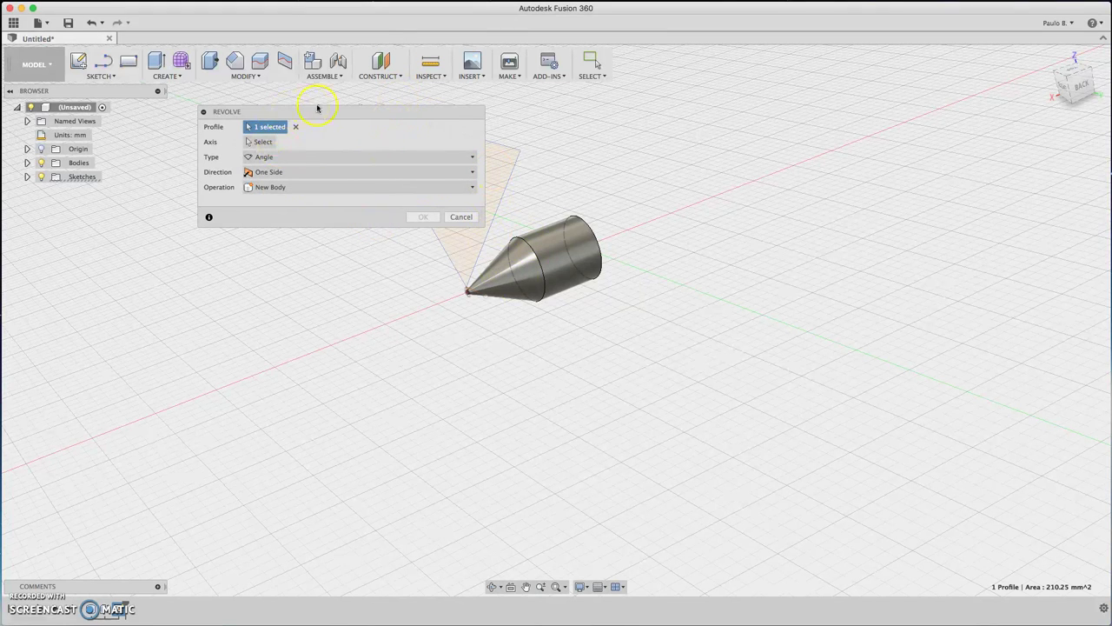
{"action": "left_click_drag", "start_coordinate": [332, 114], "coordinate": [807, 116]}
{"action": "left_click", "coordinate": [738, 149]}
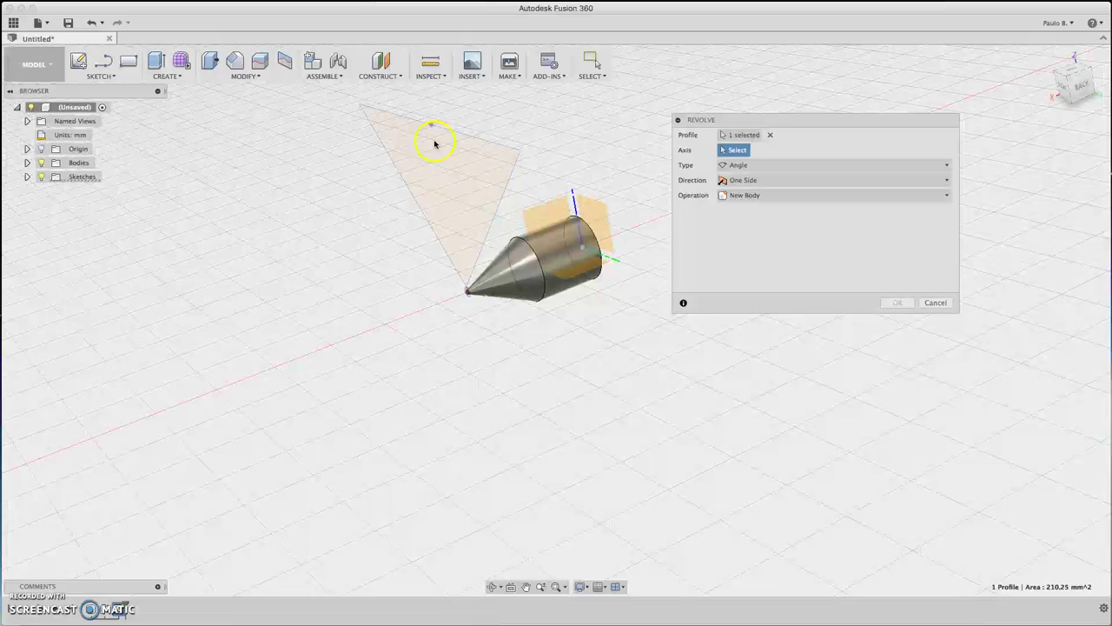
{"action": "left_click", "coordinate": [451, 134]}
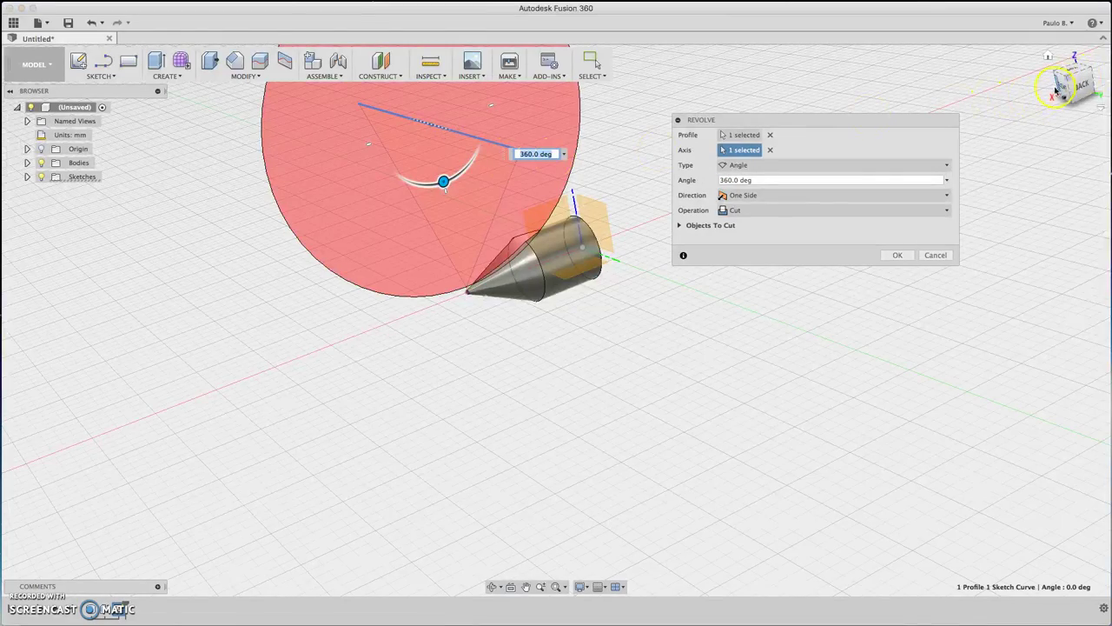
{"action": "mouse_move", "coordinate": [1058, 88]}
{"action": "left_mouse_down"}
{"action": "mouse_move", "coordinate": [1096, 97]}
{"action": "mouse_move", "coordinate": [1035, 85]}
{"action": "mouse_move", "coordinate": [1035, 71]}
{"action": "mouse_move", "coordinate": [1111, 177]}
{"action": "left_mouse_up"}
{"action": "mouse_move", "coordinate": [479, 206]}
{"action": "left_mouse_down"}
{"action": "mouse_move", "coordinate": [449, 209]}
{"action": "mouse_move", "coordinate": [469, 193]}
{"action": "left_mouse_up"}
{"action": "left_click", "coordinate": [911, 254]}
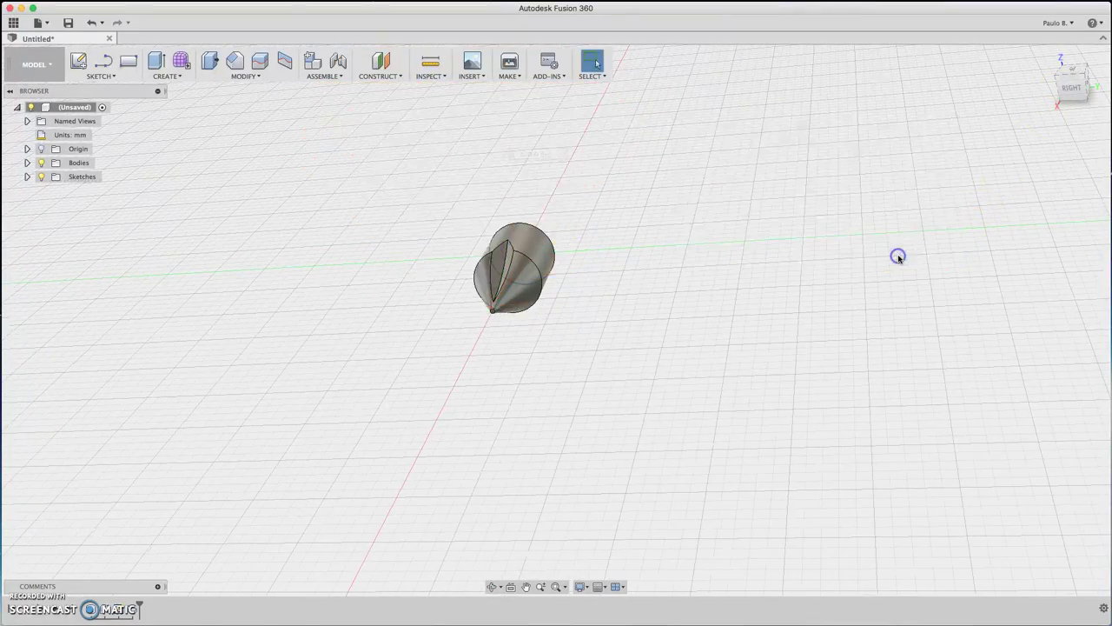
Step: Fillet the four outer edges of the V-shaped groove with a constant radius of 0.2 mm
{"action": "mouse_move", "coordinate": [1072, 86]}
{"action": "left_mouse_down"}
{"action": "mouse_move", "coordinate": [1103, 64]}
{"action": "mouse_move", "coordinate": [1109, 44]}
{"action": "mouse_move", "coordinate": [1087, 42]}
{"action": "mouse_move", "coordinate": [1029, 89]}
{"action": "mouse_move", "coordinate": [991, 99]}
{"action": "mouse_move", "coordinate": [1055, 75]}
{"action": "mouse_move", "coordinate": [1105, 97]}
{"action": "mouse_move", "coordinate": [1080, 99]}
{"action": "mouse_move", "coordinate": [1101, 85]}
{"action": "mouse_move", "coordinate": [1071, 96]}
{"action": "left_mouse_up"}
{"action": "scroll", "coordinate": [435, 263], "scroll_direction": "up", "scroll_amount": 10}
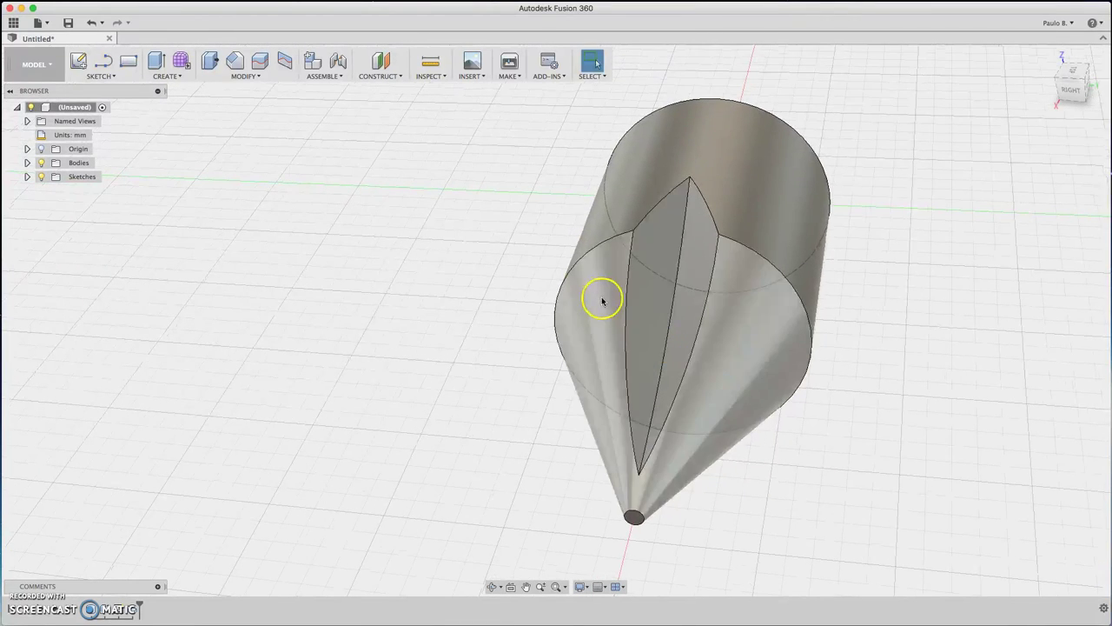
{"action": "key", "text": "f"}
{"action": "left_click", "coordinate": [706, 291]}
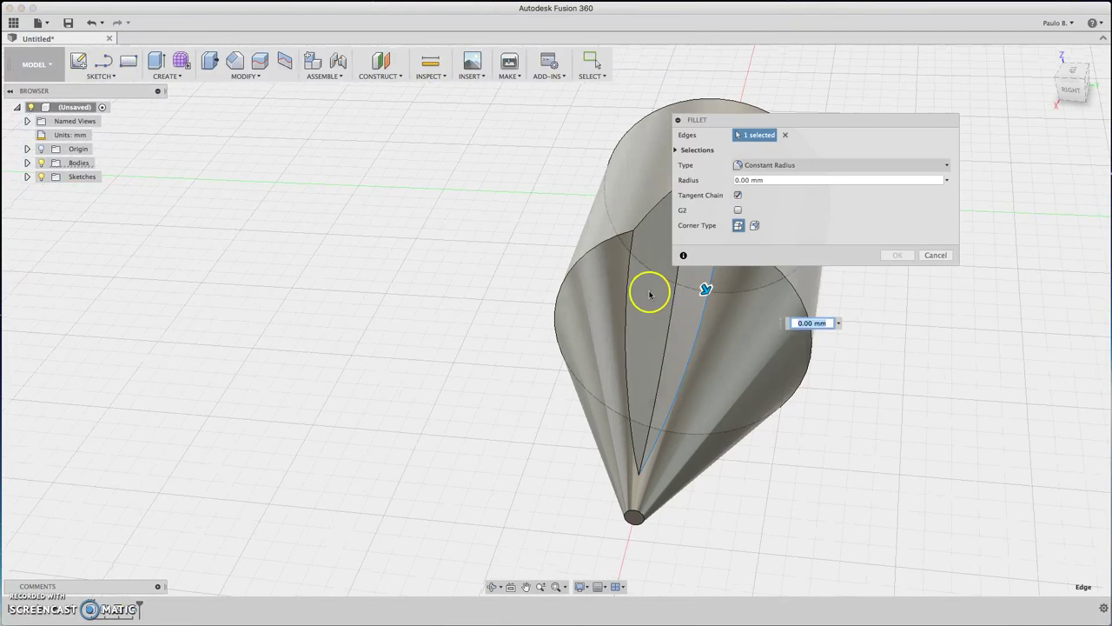
{"action": "left_click", "coordinate": [631, 268]}
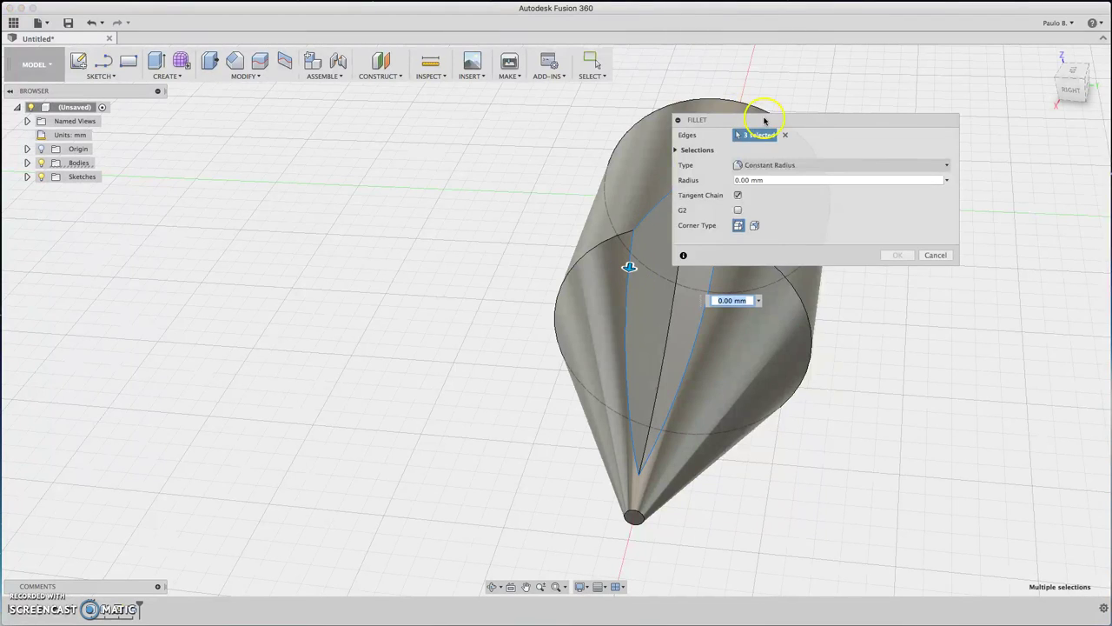
{"action": "left_click_drag", "start_coordinate": [762, 124], "coordinate": [988, 138]}
{"action": "left_click", "coordinate": [691, 201]}
{"action": "left_click", "coordinate": [707, 214]}
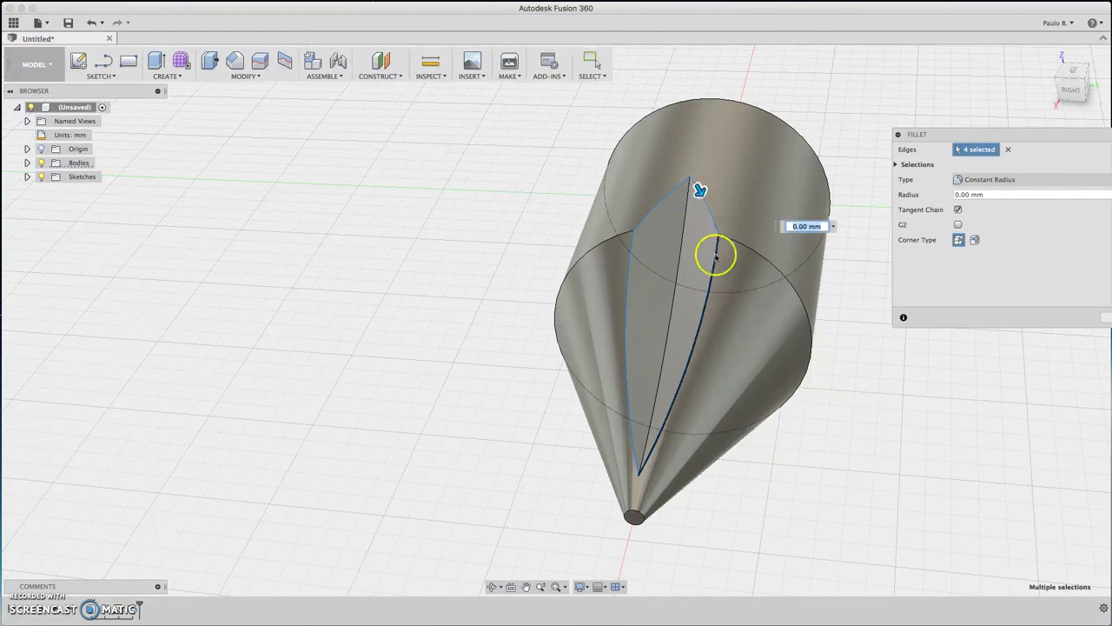
{"action": "left_click", "coordinate": [999, 194]}
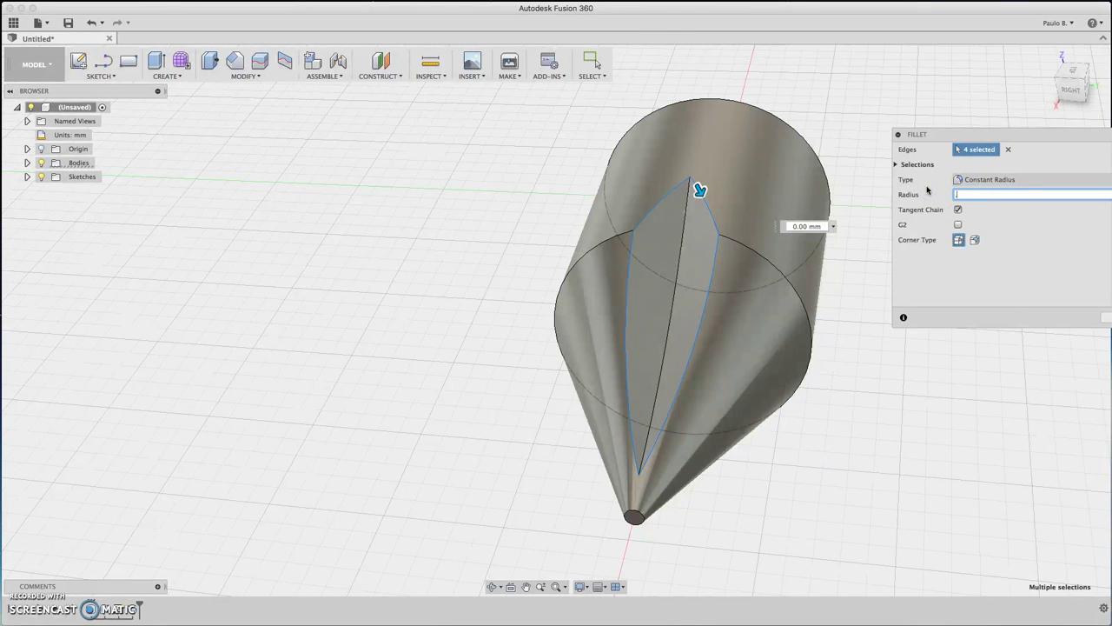
{"action": "type", "text": ".5"}
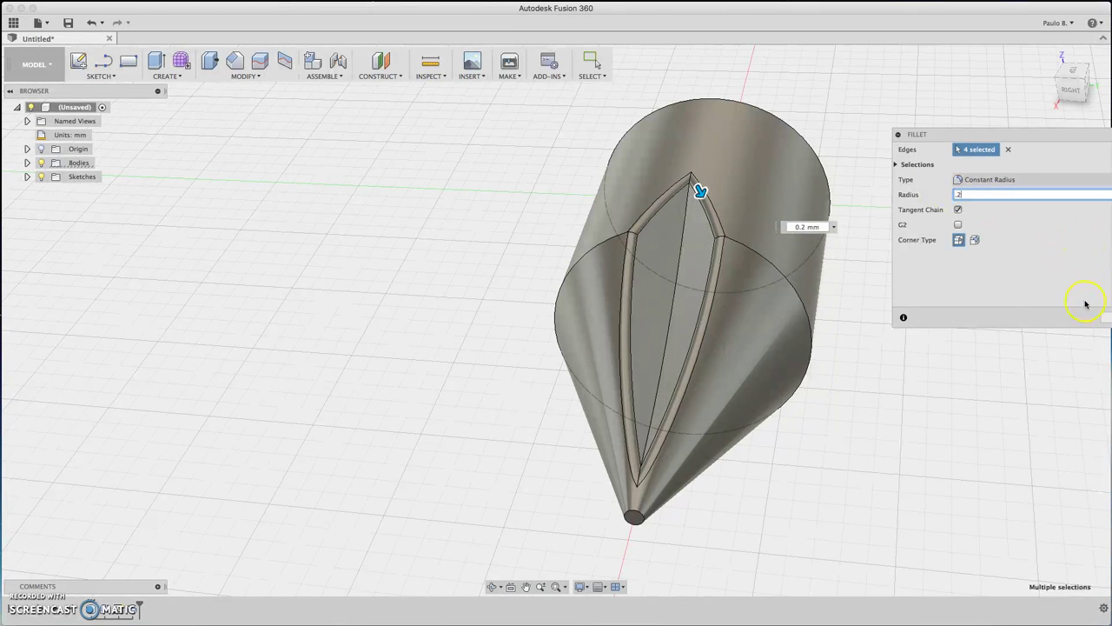
{"action": "key", "text": "Return"}
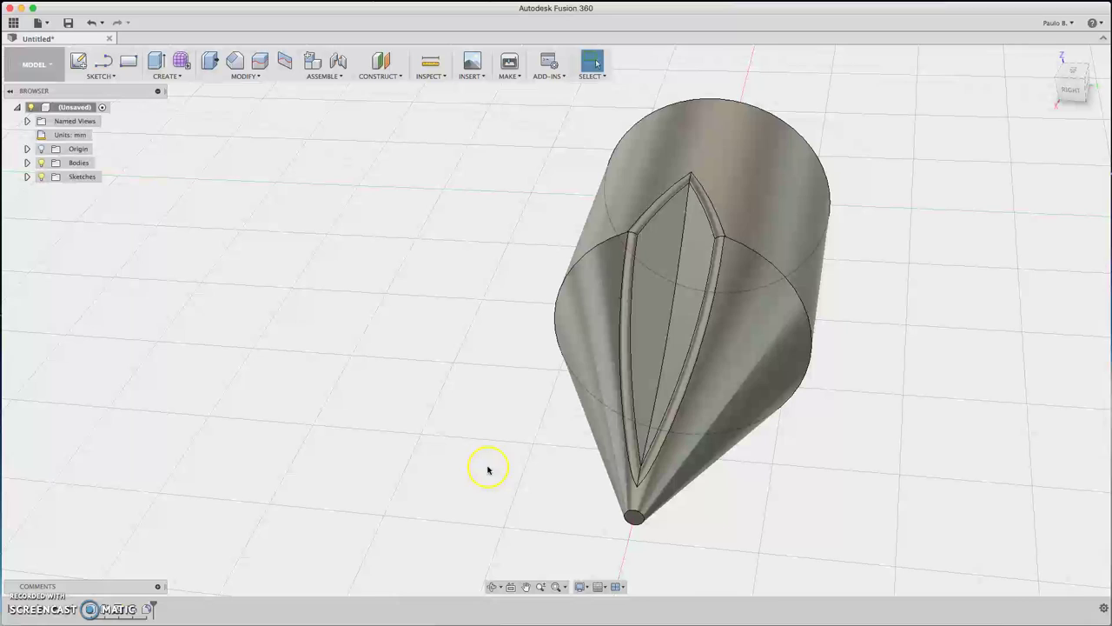
Step: Start a circular pattern of faces and select the groove's two inner faces and four fillet faces
{"action": "left_click", "coordinate": [170, 79]}
{"action": "mouse_move", "coordinate": [235, 274]}
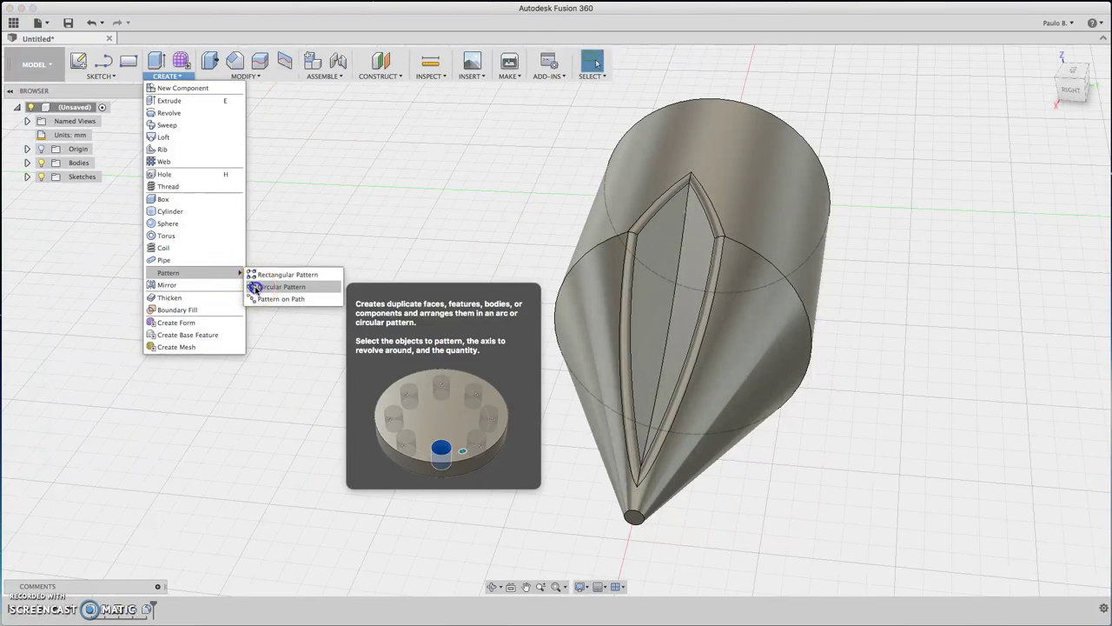
{"action": "left_click", "coordinate": [255, 288]}
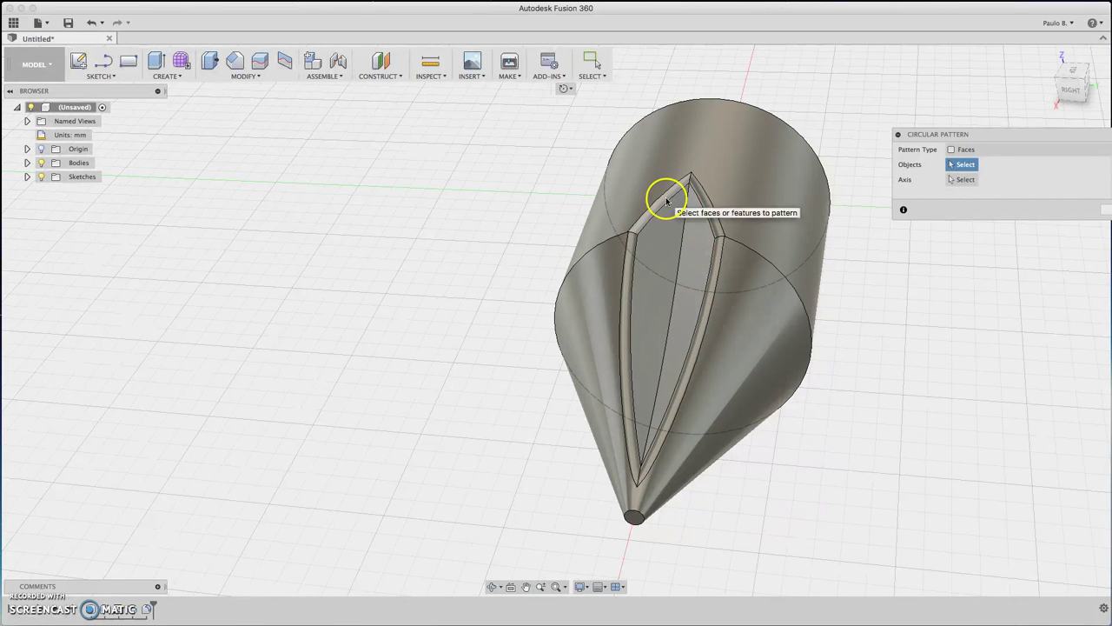
{"action": "left_click", "coordinate": [701, 198]}
{"action": "left_click", "coordinate": [718, 252]}
{"action": "left_click", "coordinate": [651, 447]}
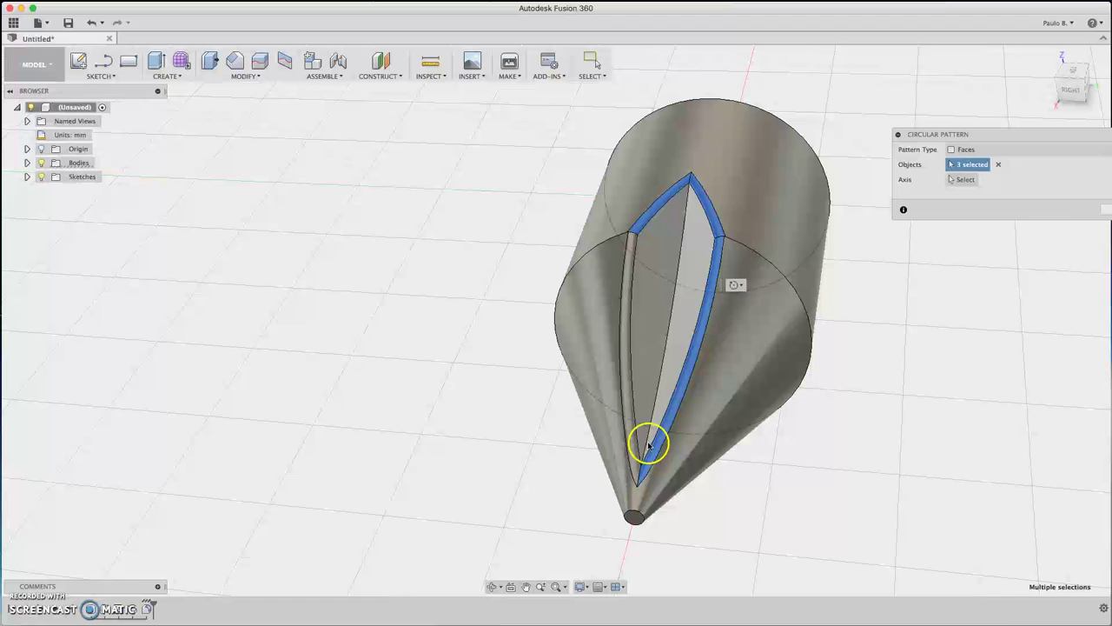
{"action": "left_click", "coordinate": [645, 380]}
{"action": "left_click", "coordinate": [665, 361]}
{"action": "left_click", "coordinate": [713, 355]}
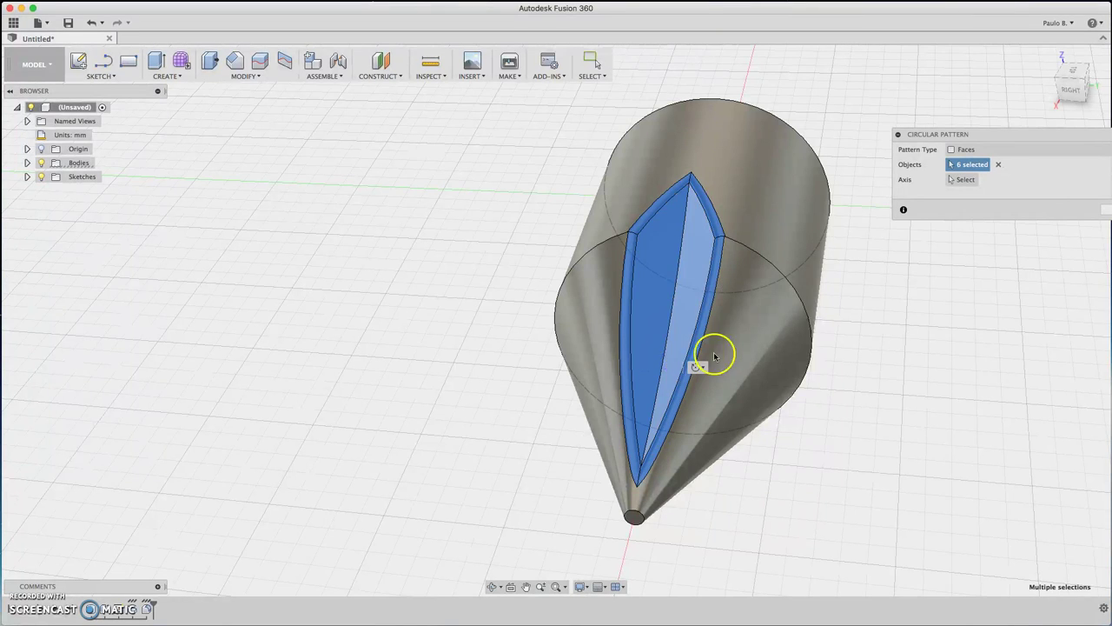
Step: Pattern the selected groove faces around the body's lengthwise axis, full circle, with a quantity of 4
{"action": "left_click", "coordinate": [967, 180]}
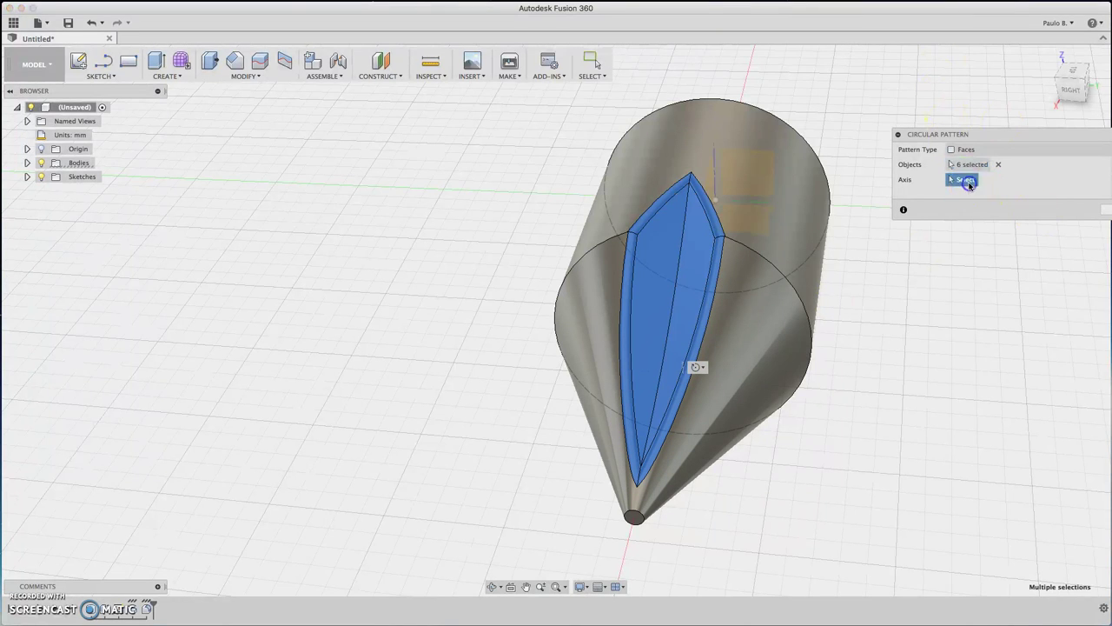
{"action": "left_click", "coordinate": [715, 210]}
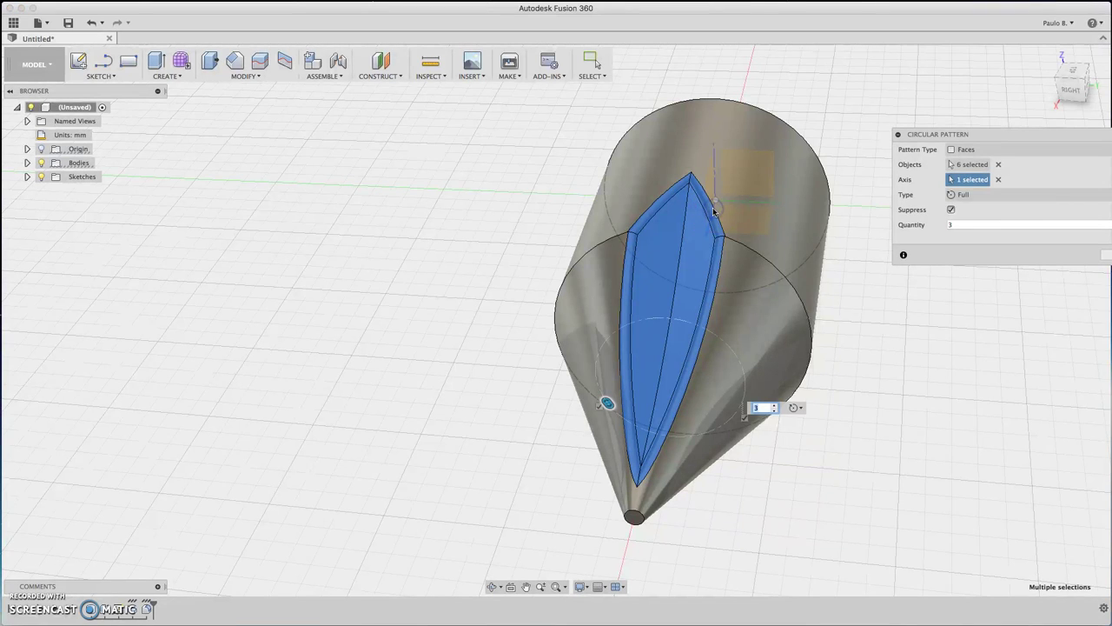
{"action": "left_click", "coordinate": [963, 225]}
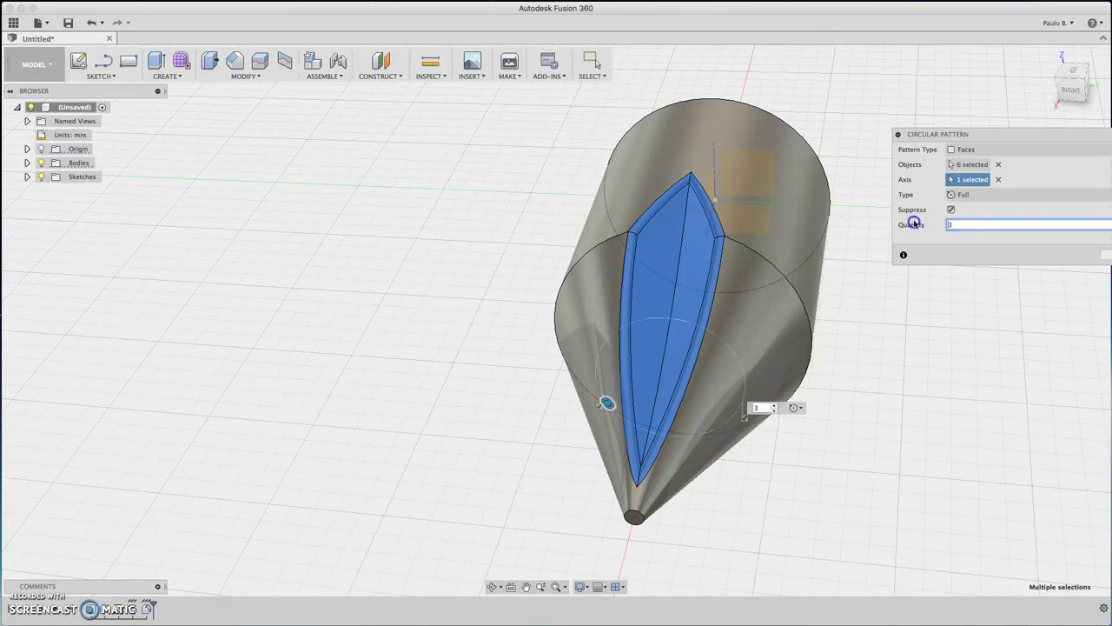
{"action": "left_click_drag", "start_coordinate": [972, 224], "coordinate": [945, 223]}
{"action": "type", "text": "4"}
{"action": "left_click", "coordinate": [970, 223]}
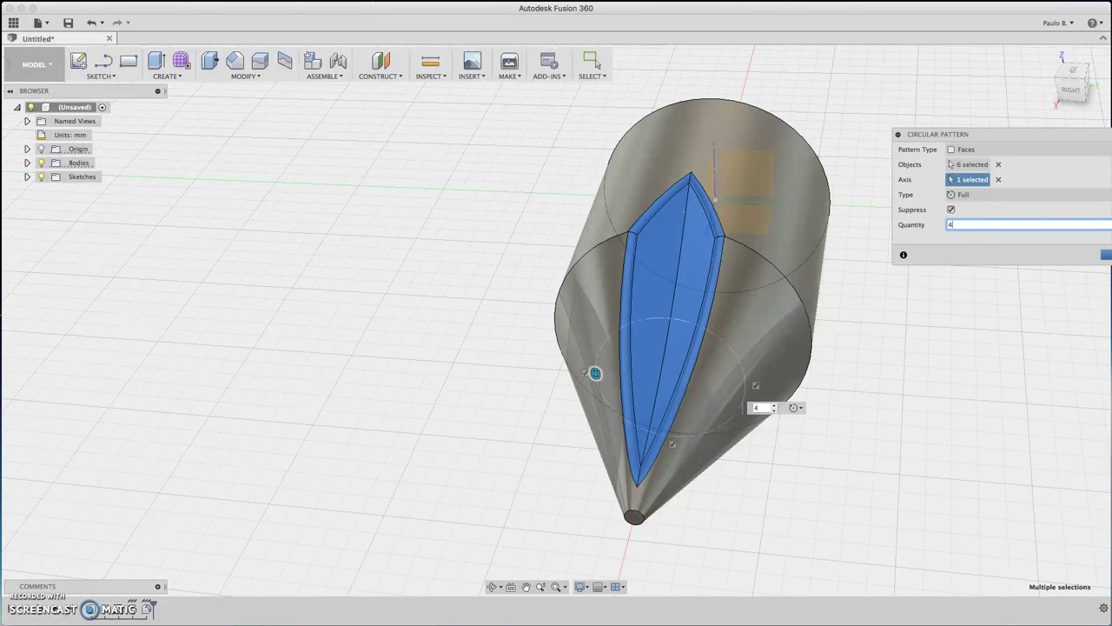
{"action": "left_click", "coordinate": [1106, 254]}
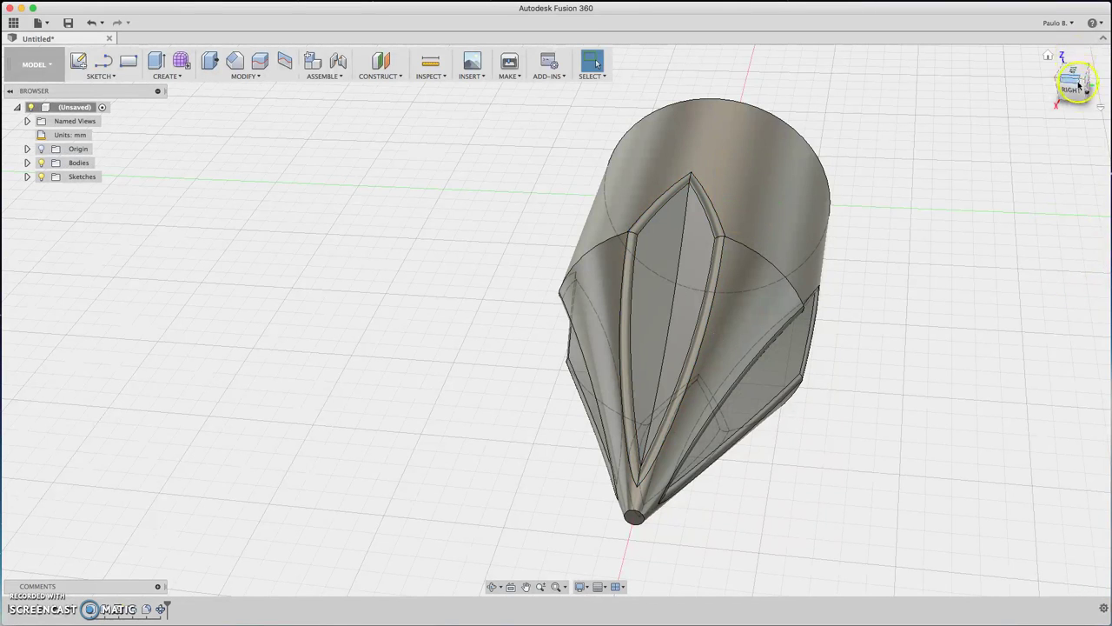
Step: Try to offset the small flat face at the tip, entering distances of 6 mm and -0.6 mm
{"action": "left_click_drag", "start_coordinate": [1076, 83], "coordinate": [1014, 64]}
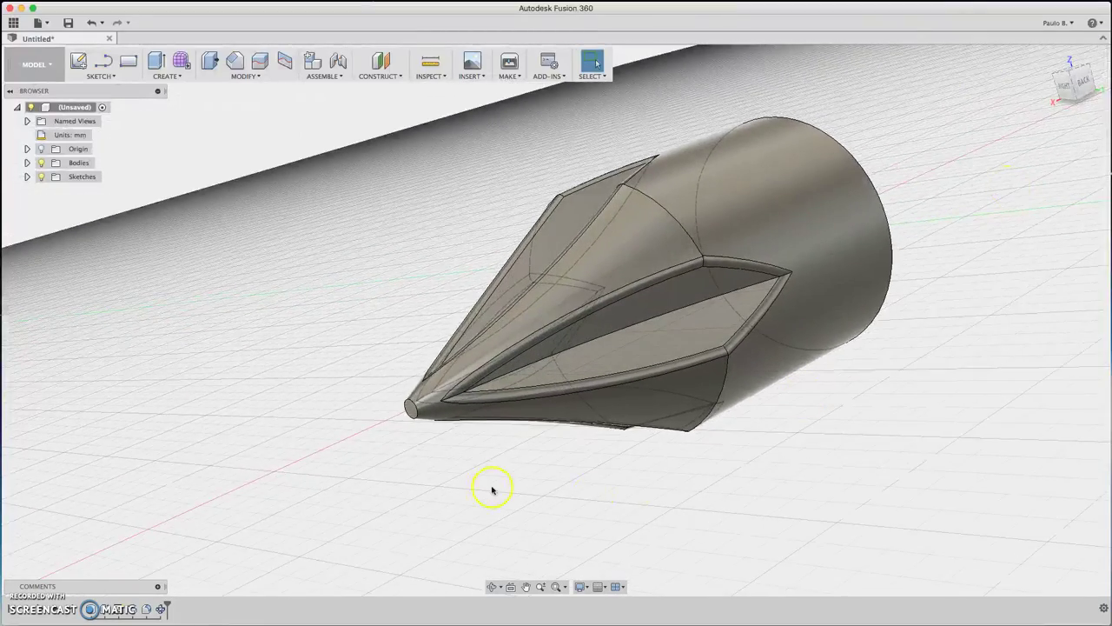
{"action": "scroll", "coordinate": [391, 432], "scroll_direction": "up", "scroll_amount": 1}
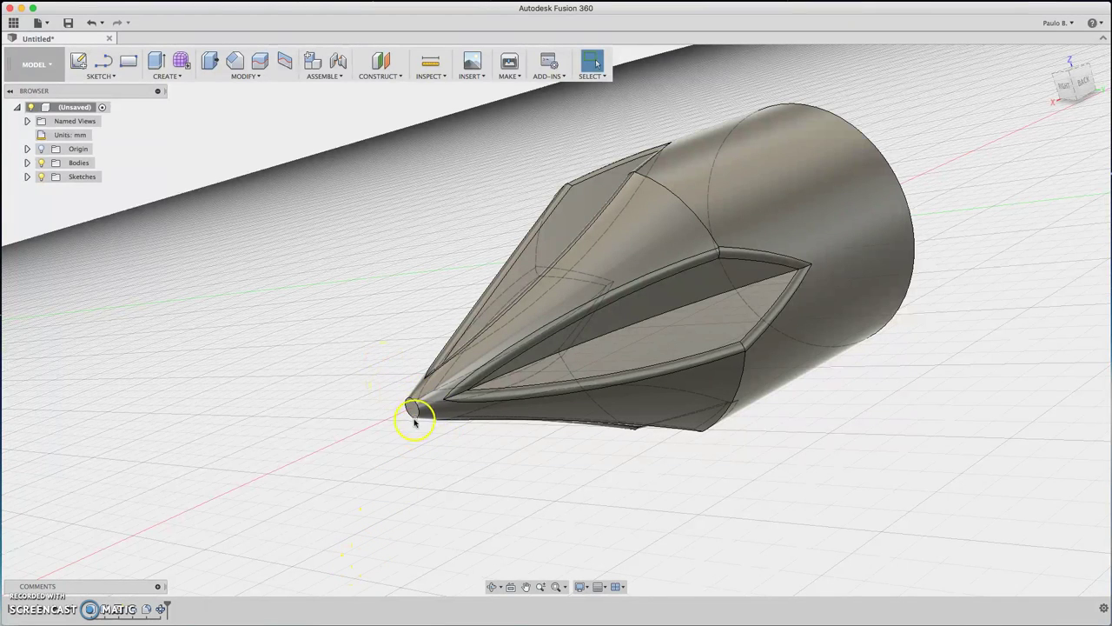
{"action": "key", "text": "q"}
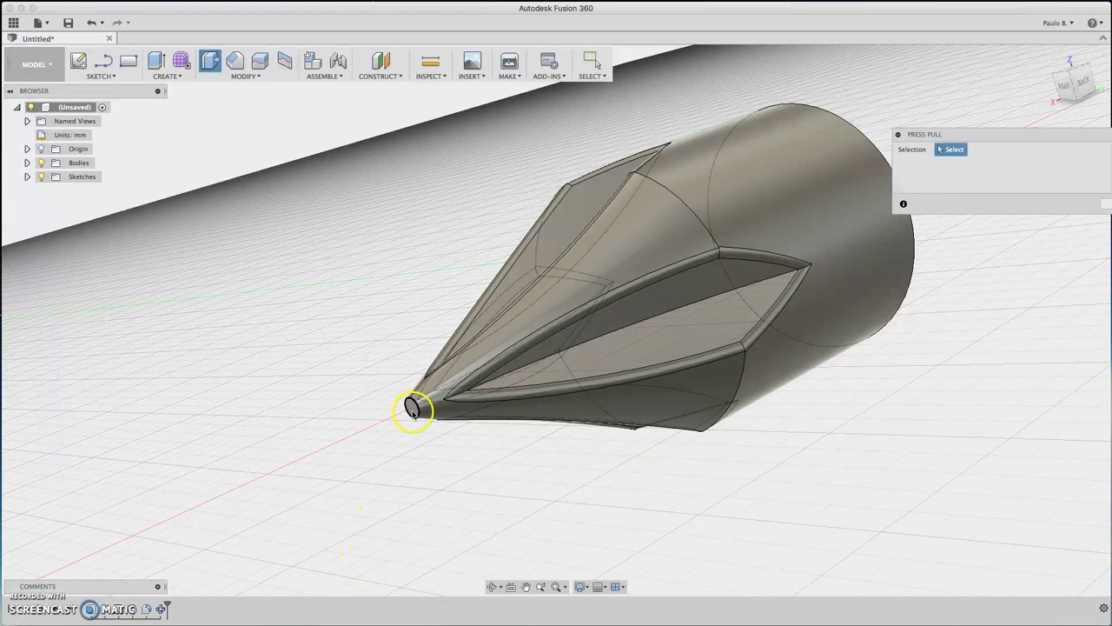
{"action": "left_click", "coordinate": [414, 411]}
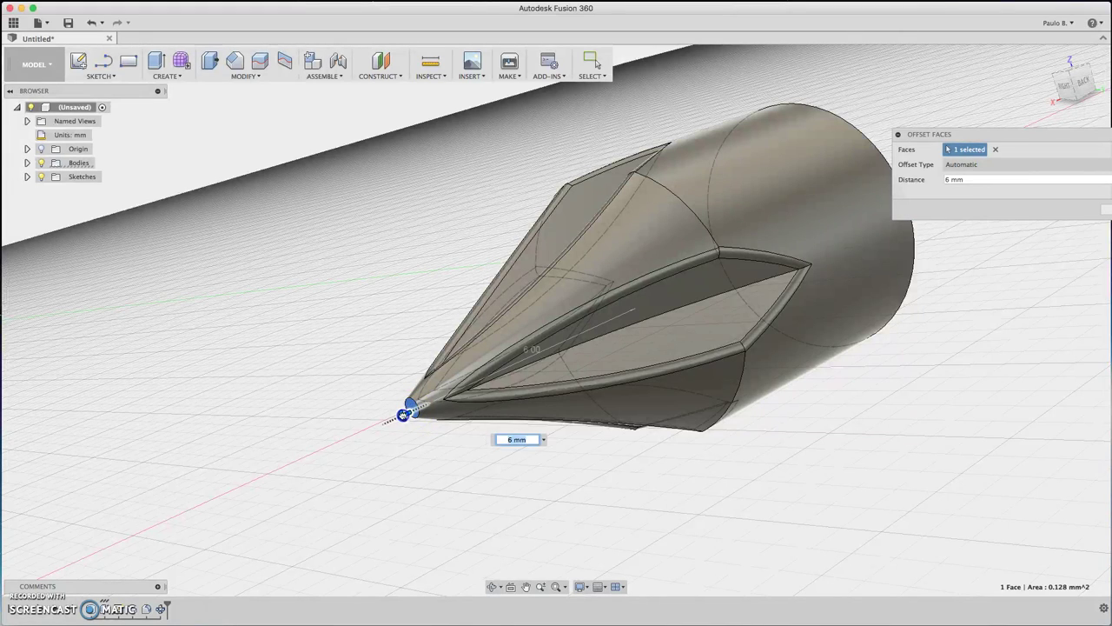
{"action": "left_click_drag", "start_coordinate": [403, 415], "coordinate": [427, 404]}
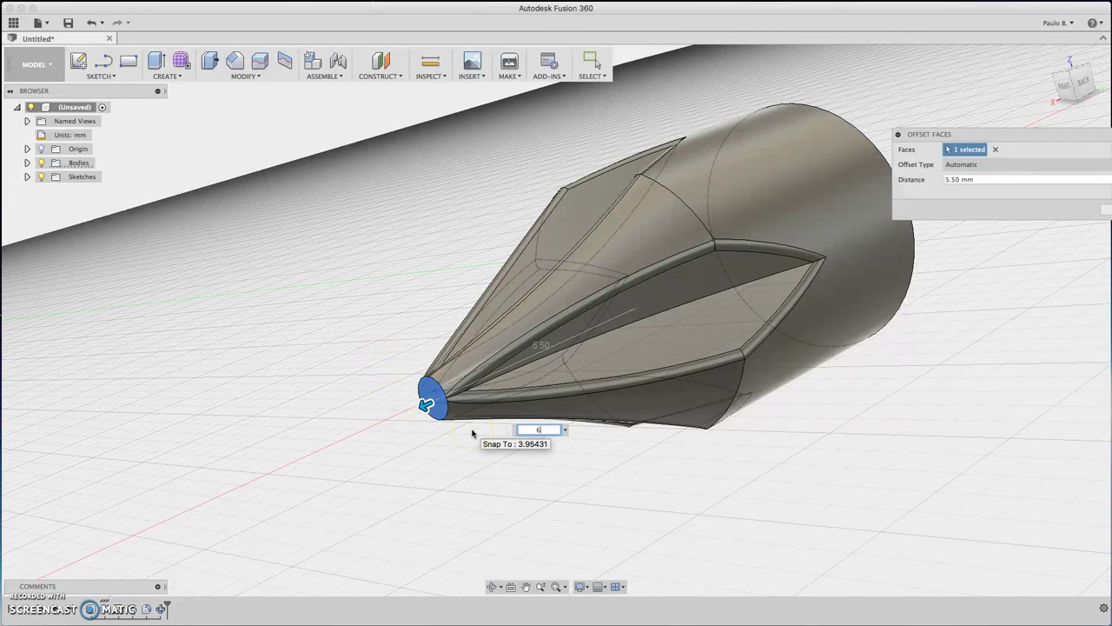
{"action": "type", "text": "6"}
{"action": "key", "text": "Return"}
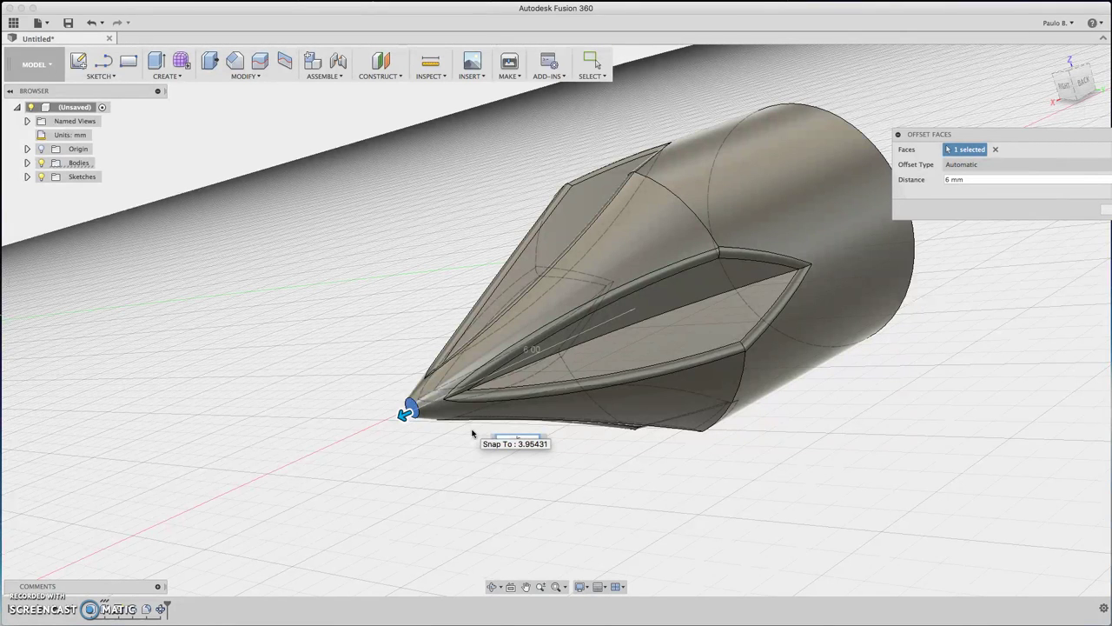
{"action": "type", "text": "-.6"}
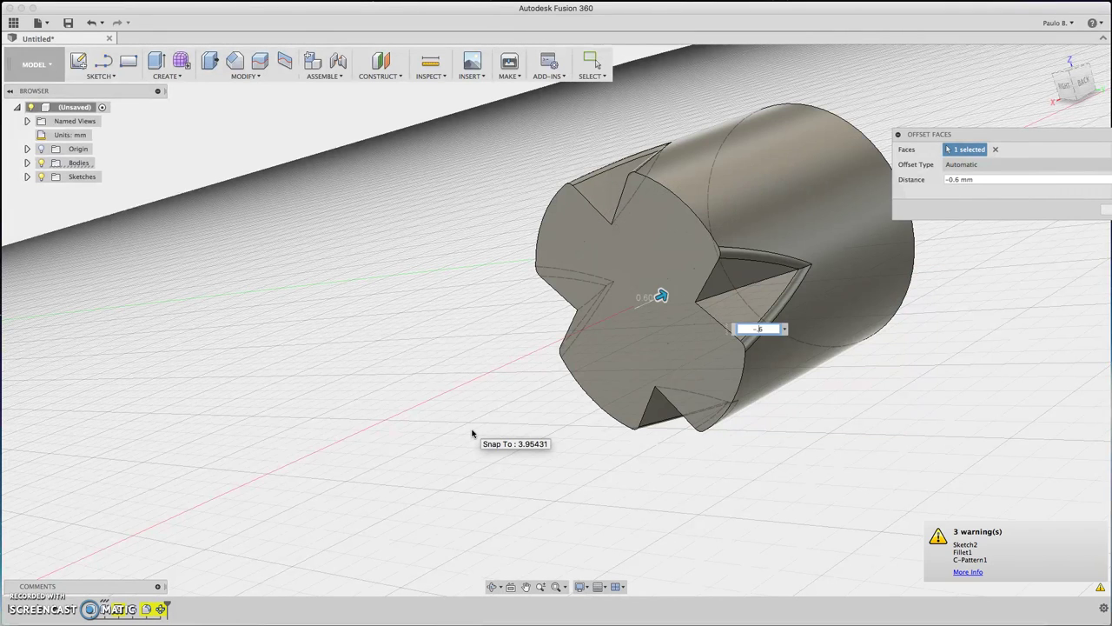
{"action": "key", "text": "Return"}
{"action": "left_click", "coordinate": [325, 487]}
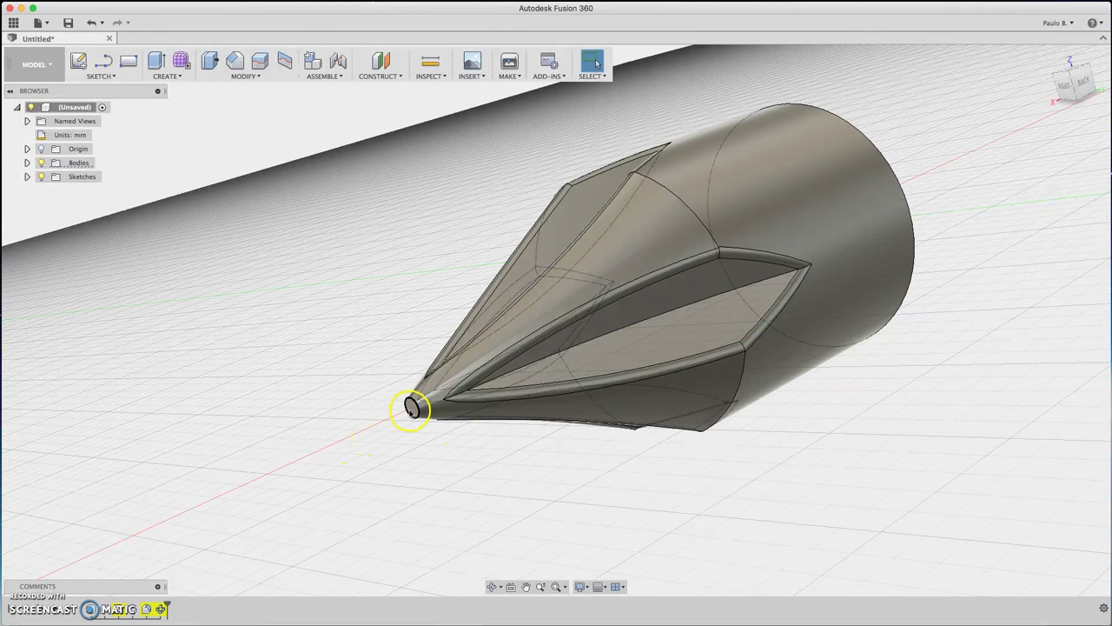
Step: Shorten the point by offsetting its small flat end face to a distance of 5 mm
{"action": "key", "text": "q"}
{"action": "left_click", "coordinate": [414, 409]}
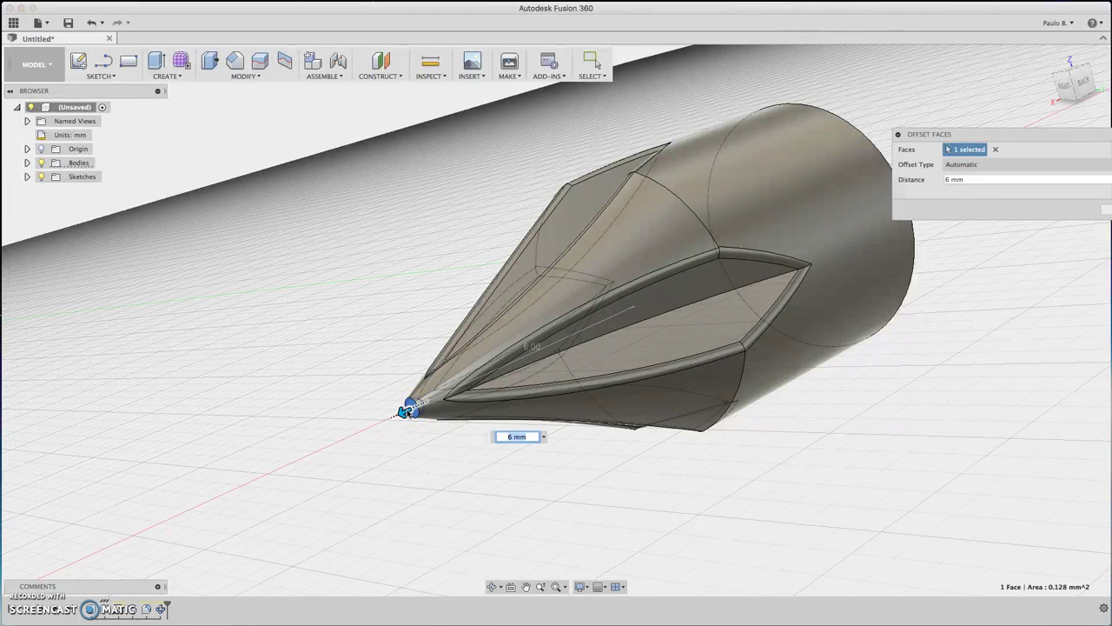
{"action": "left_click_drag", "start_coordinate": [407, 412], "coordinate": [456, 402]}
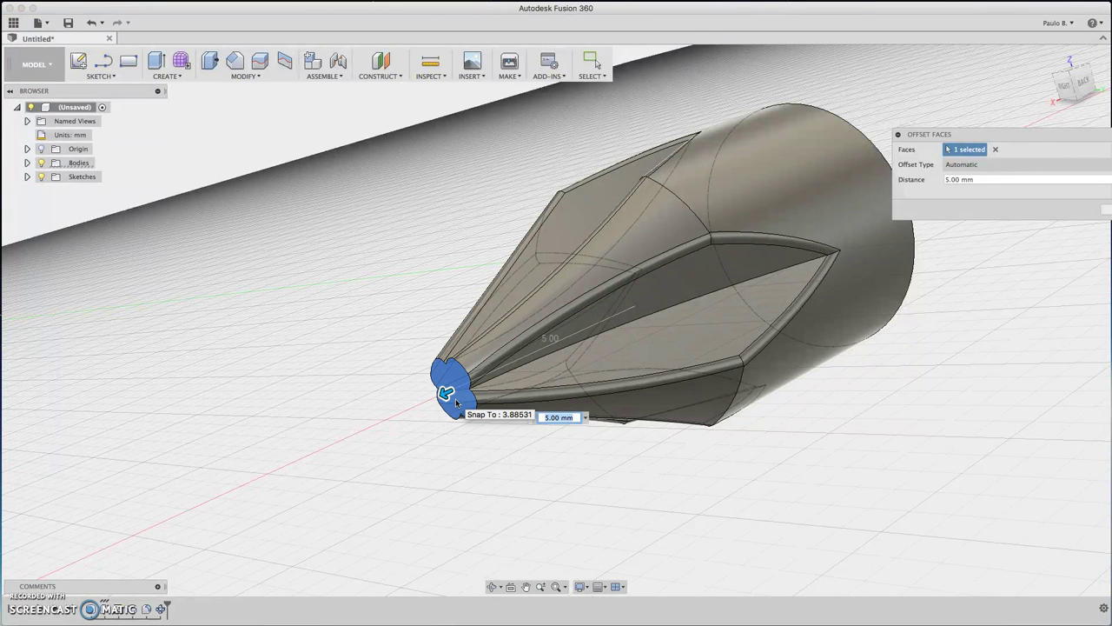
{"action": "key", "text": "Return"}
{"action": "left_click", "coordinate": [551, 385]}
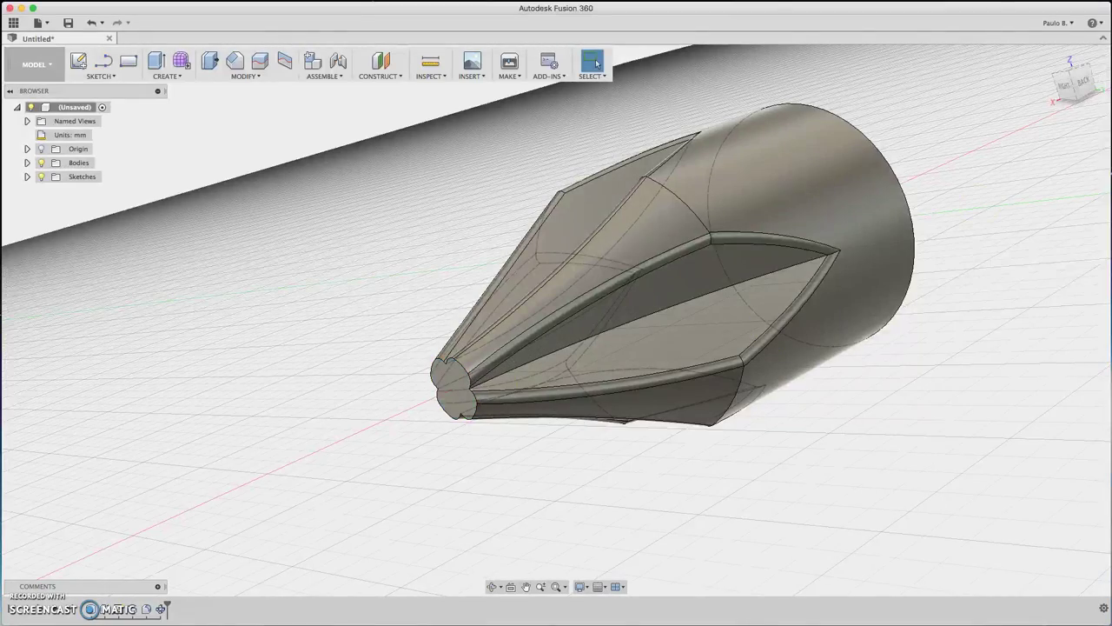
Step: Fillet the four outer arc edges of the flat tip face with a constant radius of 0.2 mm
{"action": "mouse_move", "coordinate": [1073, 84]}
{"action": "left_mouse_down"}
{"action": "mouse_move", "coordinate": [1106, 99]}
{"action": "mouse_move", "coordinate": [1102, 68]}
{"action": "mouse_move", "coordinate": [1071, 45]}
{"action": "mouse_move", "coordinate": [1018, 67]}
{"action": "mouse_move", "coordinate": [1059, 90]}
{"action": "mouse_move", "coordinate": [1096, 89]}
{"action": "left_mouse_up"}
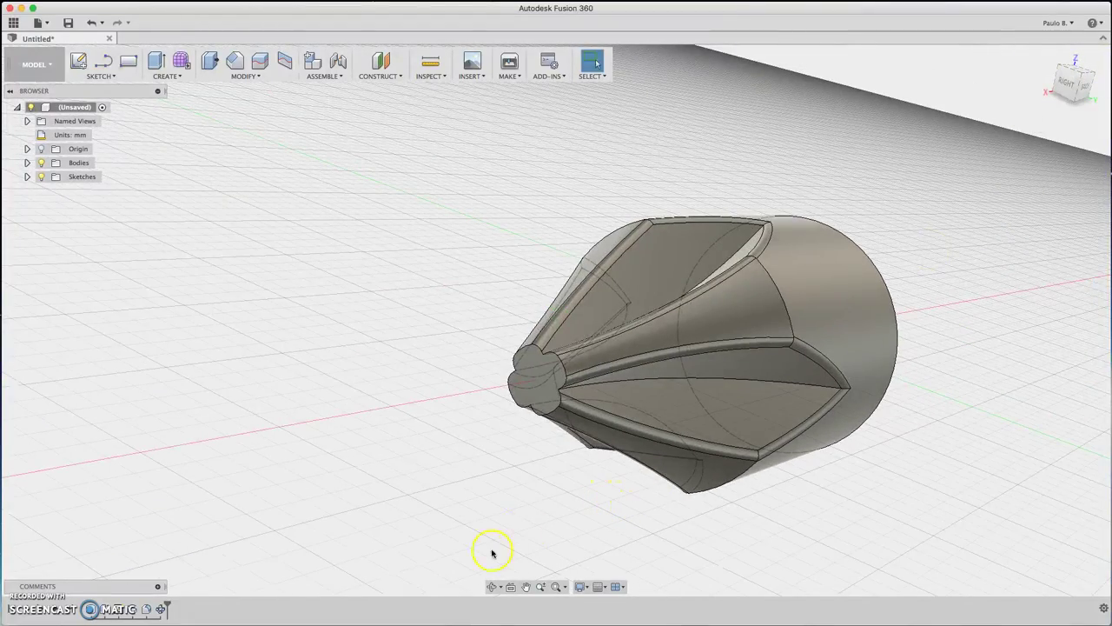
{"action": "left_click", "coordinate": [567, 365]}
{"action": "key", "text": "f"}
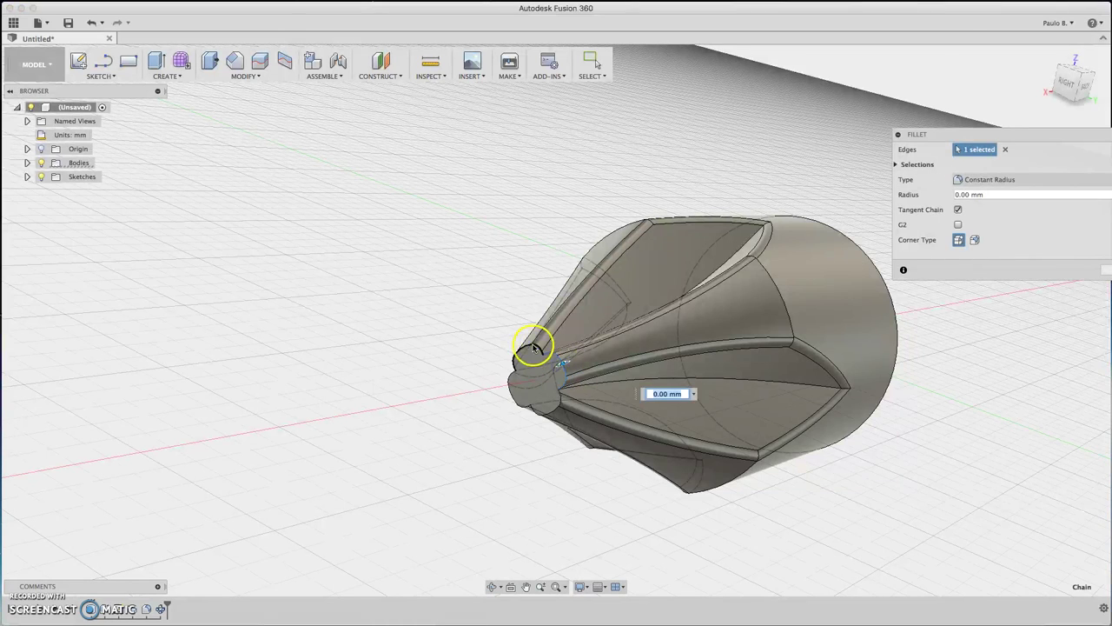
{"action": "left_click", "coordinate": [534, 347]}
{"action": "left_click", "coordinate": [510, 387]}
{"action": "left_click", "coordinate": [551, 413]}
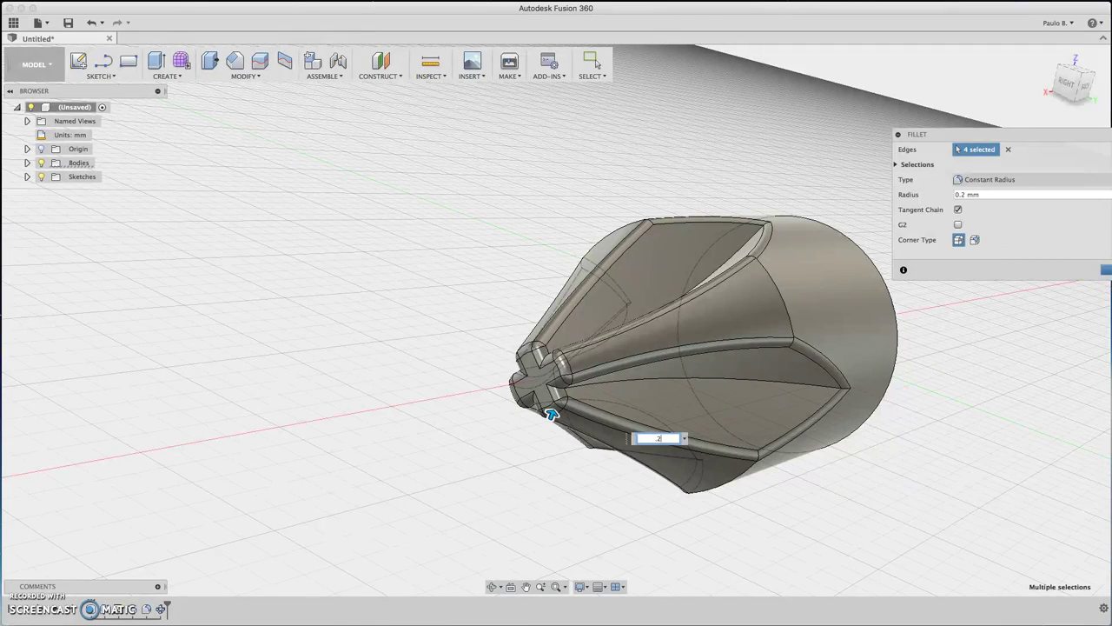
{"action": "left_click", "coordinate": [1105, 270]}
Step: Examine the grooved tip from several sides and bring its flat rear end into view
{"action": "mouse_move", "coordinate": [1067, 86]}
{"action": "left_mouse_down"}
{"action": "mouse_move", "coordinate": [988, 80]}
{"action": "mouse_move", "coordinate": [979, 40]}
{"action": "mouse_move", "coordinate": [965, 85]}
{"action": "mouse_move", "coordinate": [1004, 141]}
{"action": "mouse_move", "coordinate": [1060, 32]}
{"action": "mouse_move", "coordinate": [1043, 39]}
{"action": "mouse_move", "coordinate": [1091, 86]}
{"action": "mouse_move", "coordinate": [1096, 44]}
{"action": "mouse_move", "coordinate": [1065, 26]}
{"action": "mouse_move", "coordinate": [1030, 65]}
{"action": "mouse_move", "coordinate": [1047, 113]}
{"action": "mouse_move", "coordinate": [1057, 102]}
{"action": "mouse_move", "coordinate": [1048, 77]}
{"action": "left_mouse_up"}
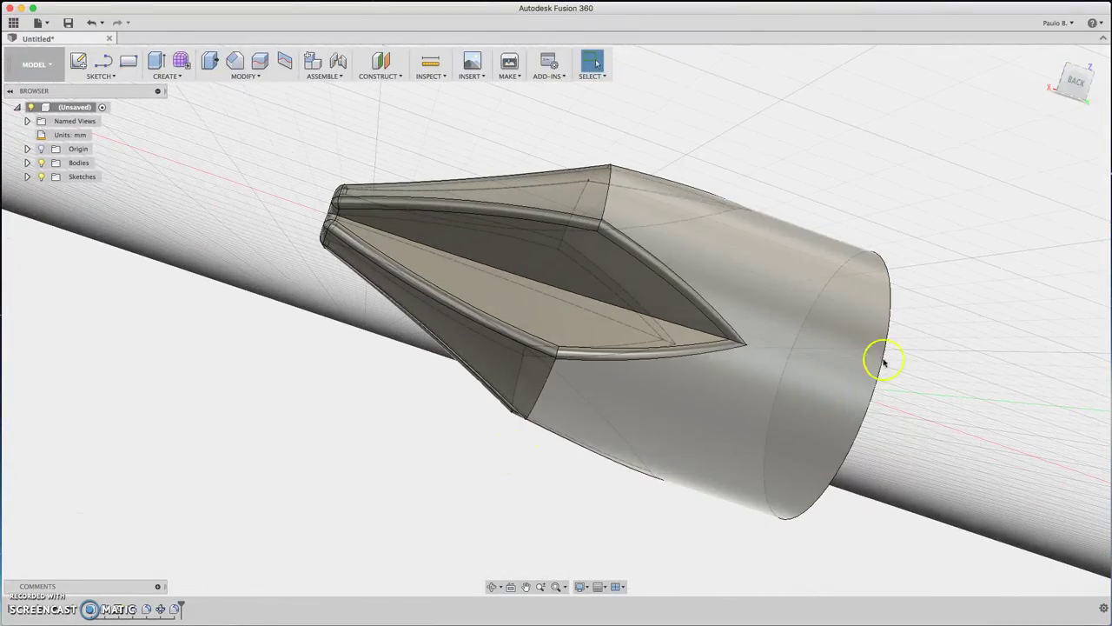
{"action": "scroll", "coordinate": [727, 293], "scroll_direction": "up", "scroll_amount": 2}
{"action": "scroll", "coordinate": [734, 297], "scroll_direction": "down", "scroll_amount": 10}
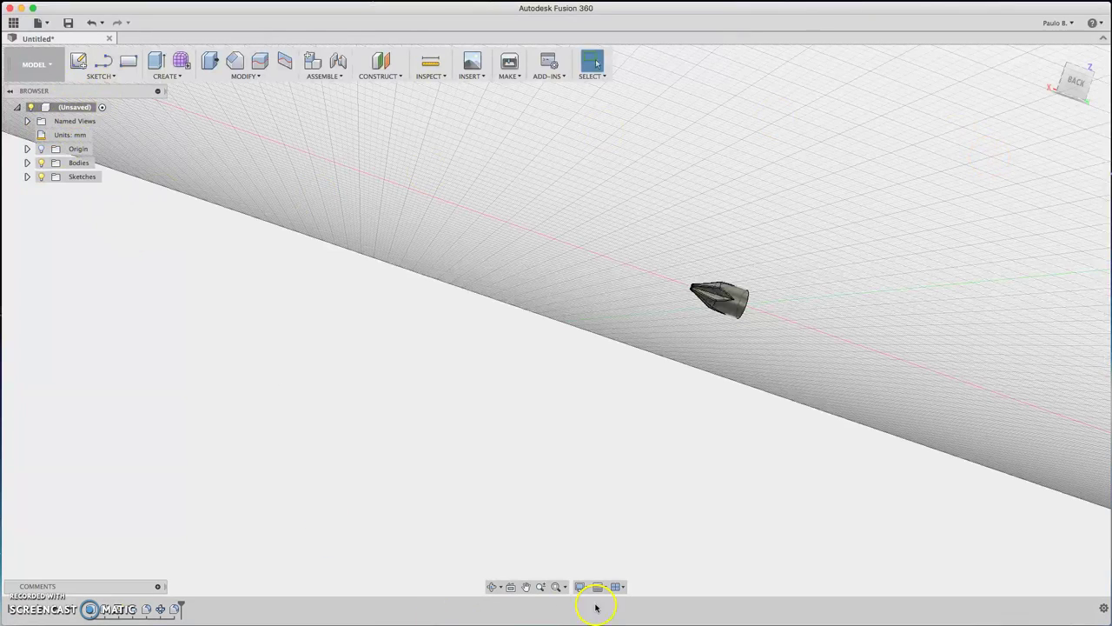
{"action": "left_click", "coordinate": [556, 587]}
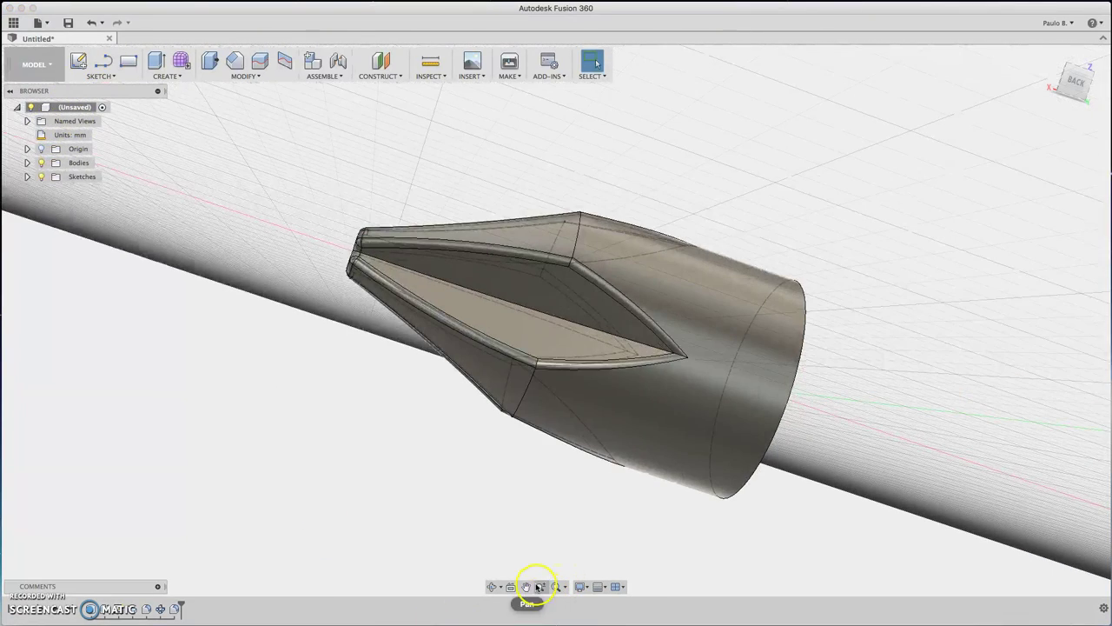
{"action": "left_click", "coordinate": [1049, 61]}
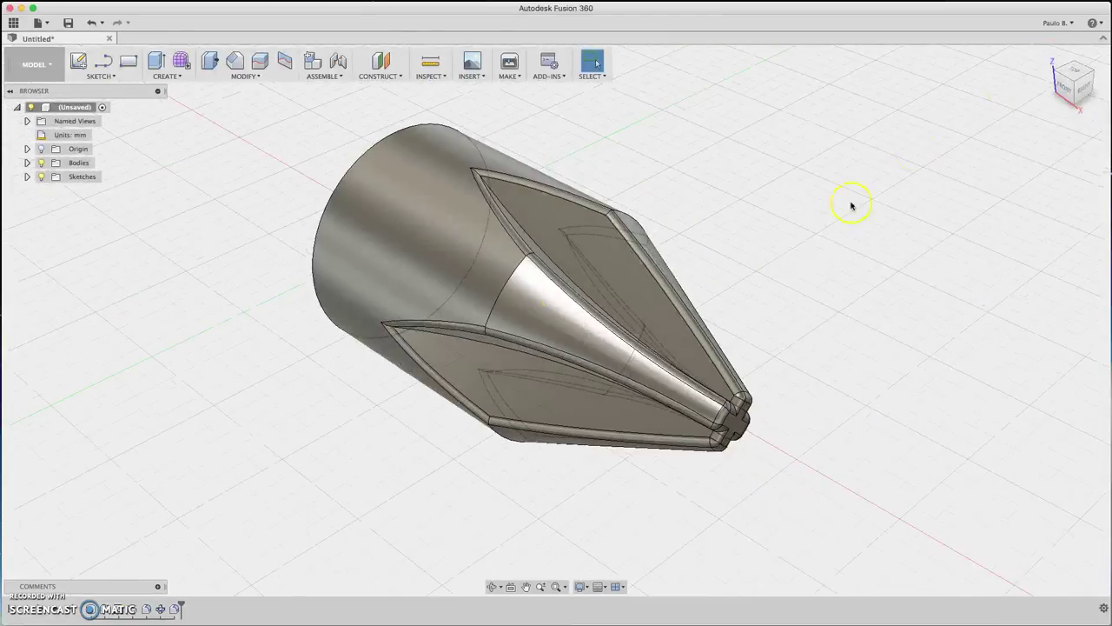
{"action": "scroll", "coordinate": [323, 276], "scroll_direction": "down", "scroll_amount": 10}
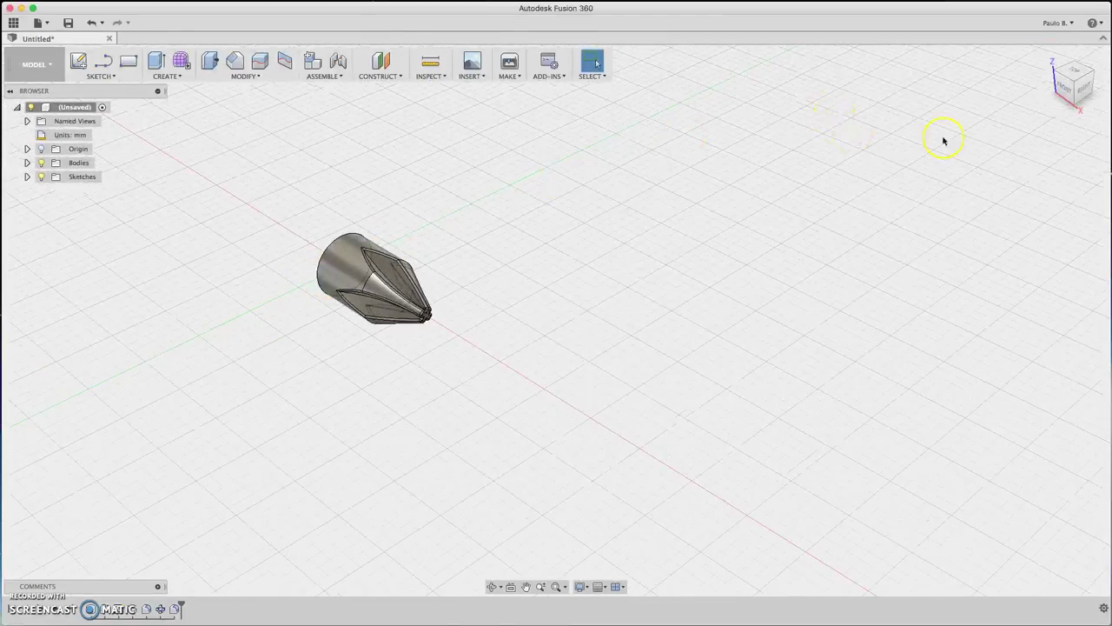
{"action": "left_click_drag", "start_coordinate": [1076, 89], "coordinate": [912, 104]}
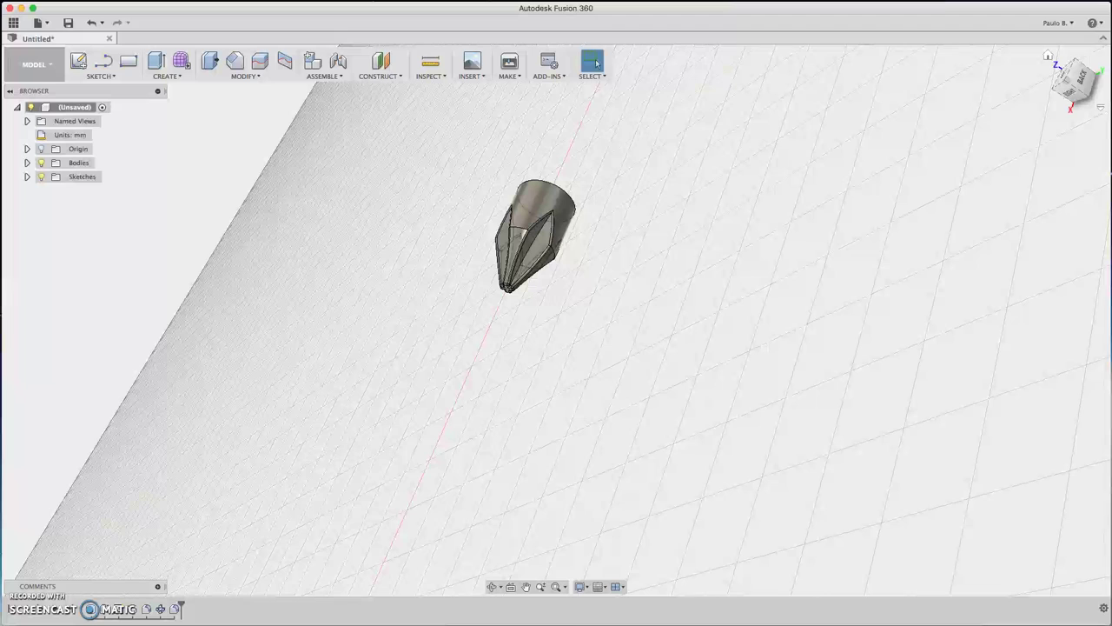
{"action": "left_click", "coordinate": [1086, 69]}
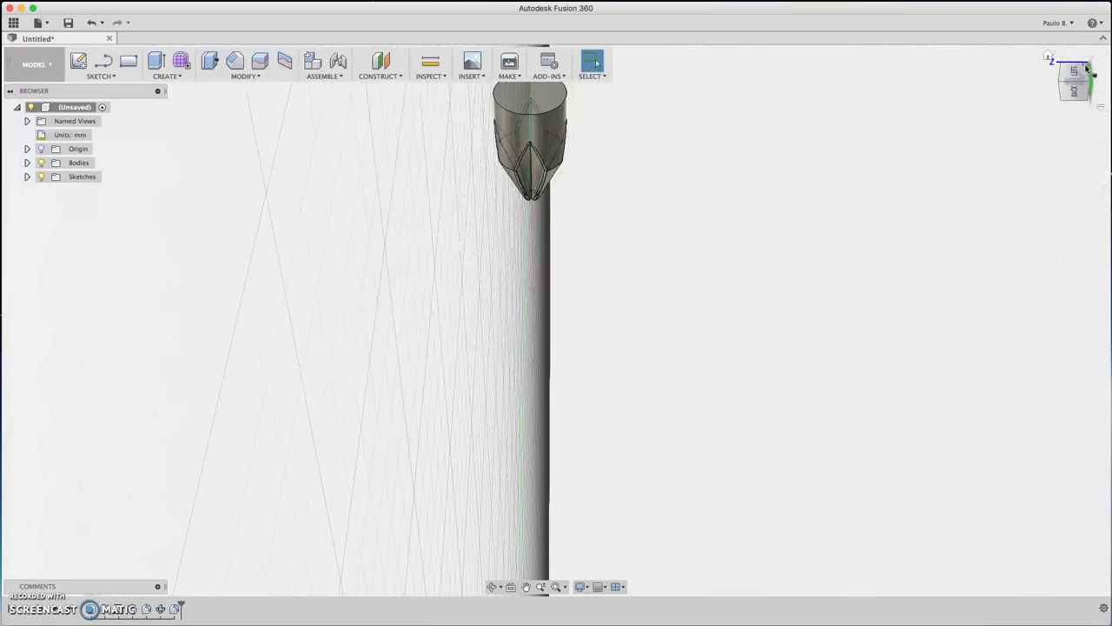
{"action": "left_click", "coordinate": [511, 587]}
{"action": "left_click", "coordinate": [527, 106]}
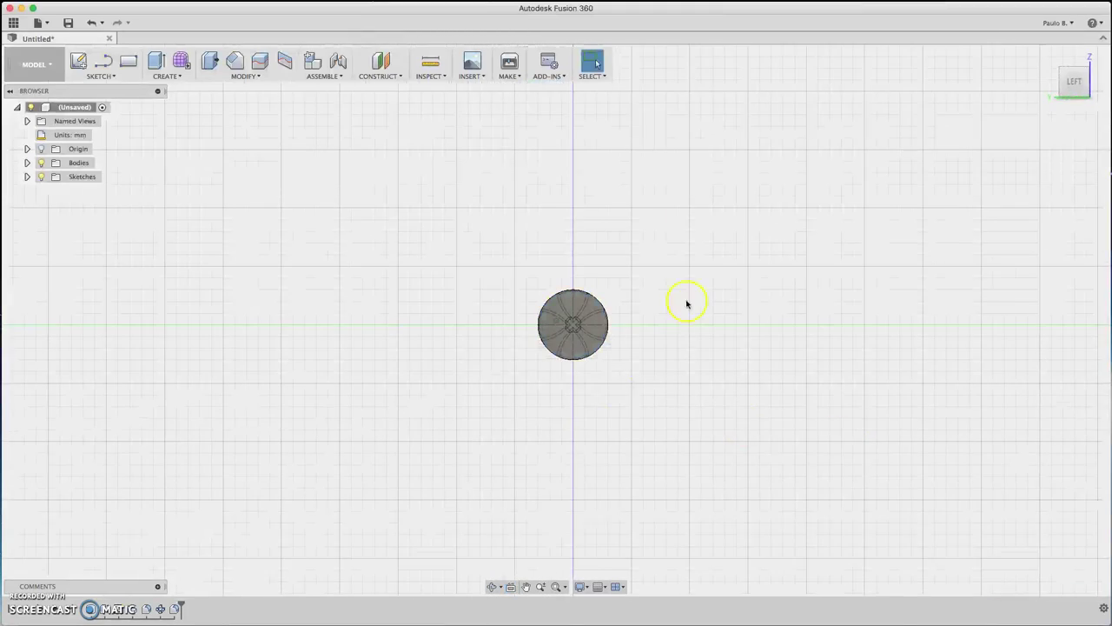
Step: Extrude the circular rear face of the grooved tip 120 mm outward as a new body to form the shaft
{"action": "mouse_move", "coordinate": [1073, 85]}
{"action": "left_mouse_down"}
{"action": "mouse_move", "coordinate": [1083, 75]}
{"action": "mouse_move", "coordinate": [1076, 82]}
{"action": "left_mouse_up"}
{"action": "key", "text": "e"}
{"action": "left_click", "coordinate": [571, 310]}
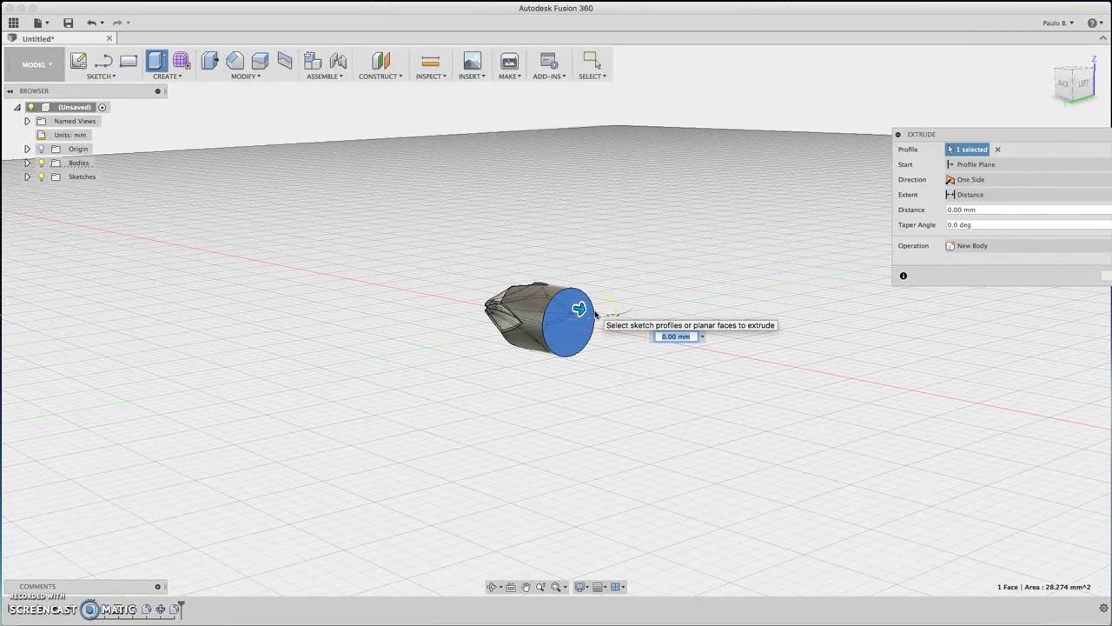
{"action": "key", "text": "Return"}
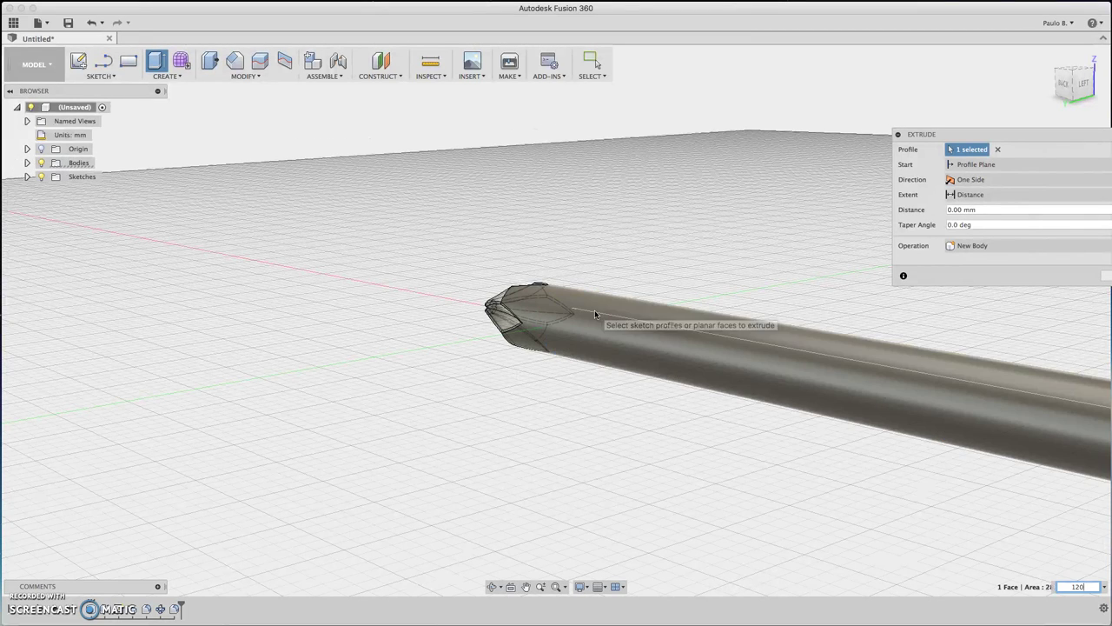
{"action": "left_click", "coordinate": [968, 246]}
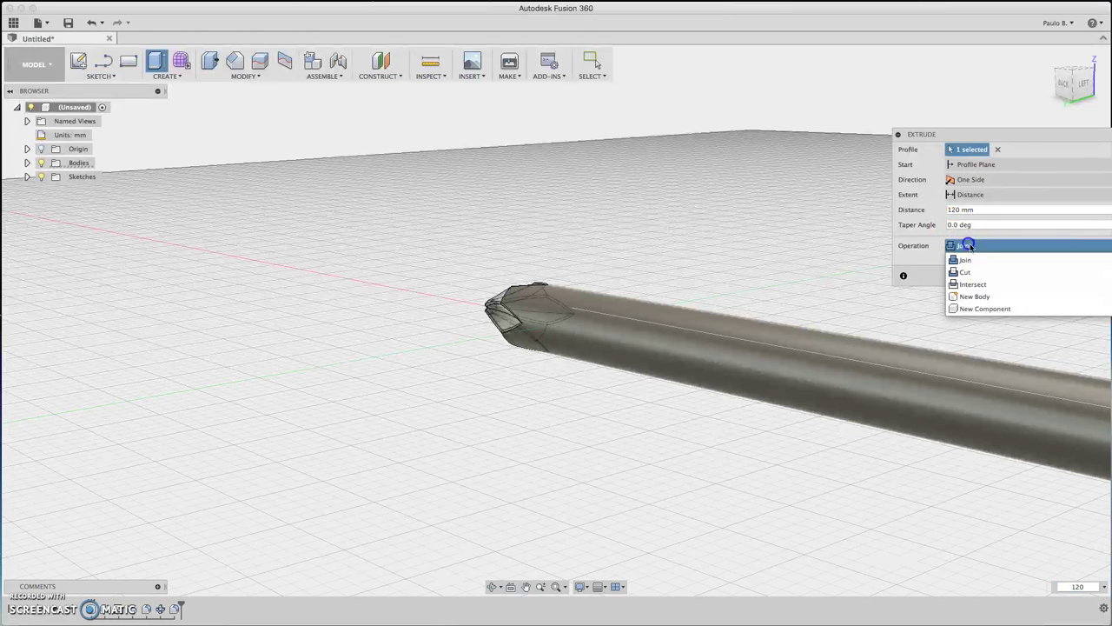
{"action": "left_click", "coordinate": [986, 297]}
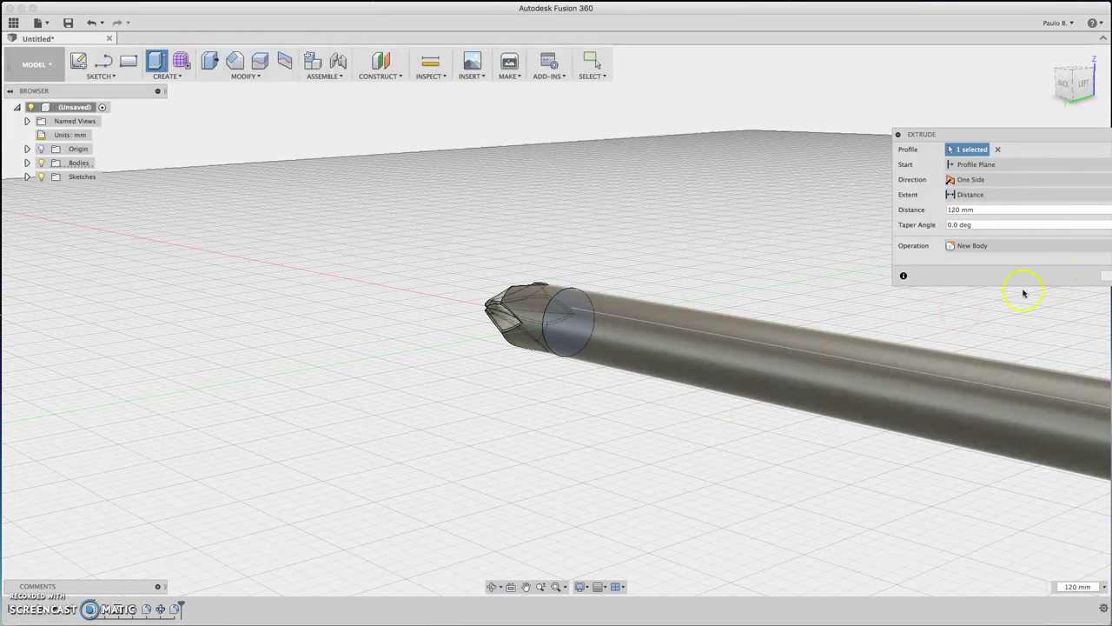
{"action": "key", "text": "Return"}
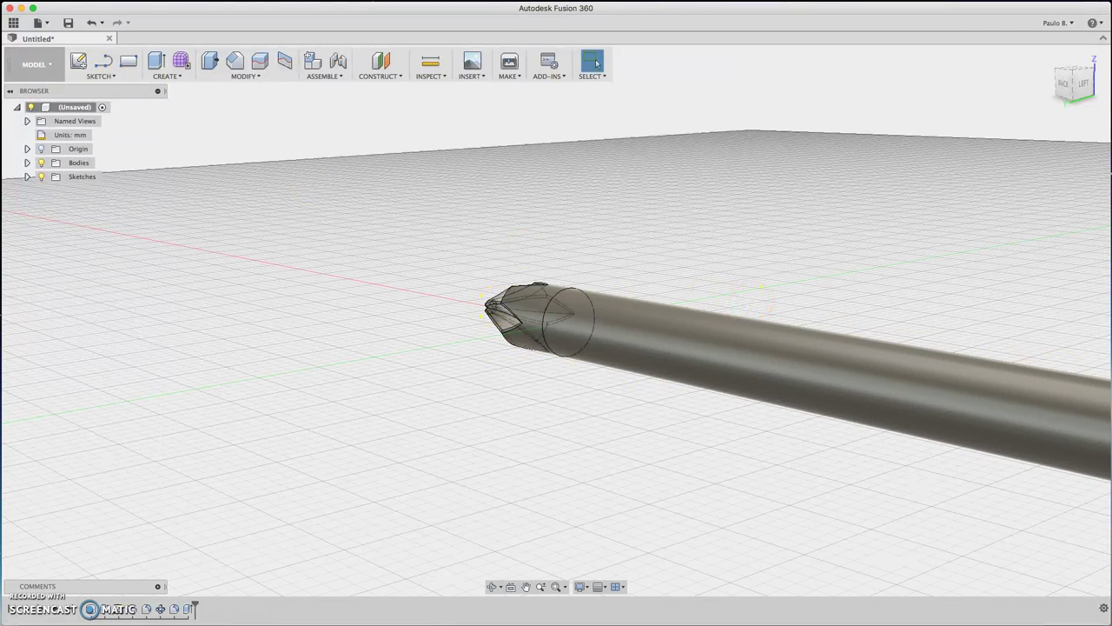
Step: Apply the Chrome appearance to the shaft body and Chrome - Black to the grooved tip body
{"action": "left_click", "coordinate": [206, 154]}
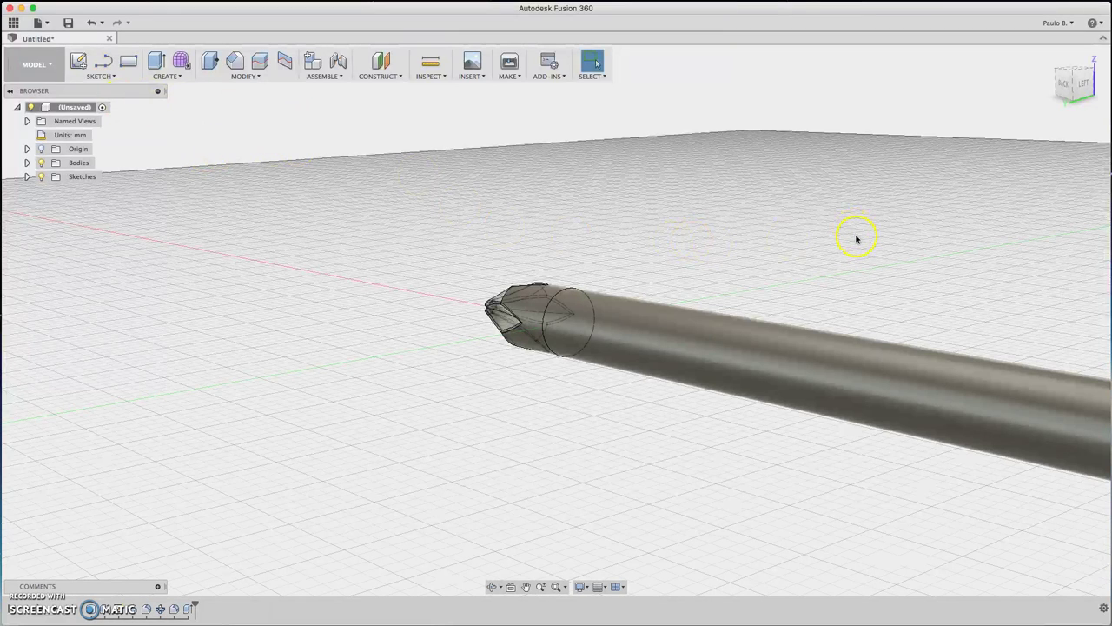
{"action": "key", "text": "a"}
{"action": "left_click", "coordinate": [904, 346]}
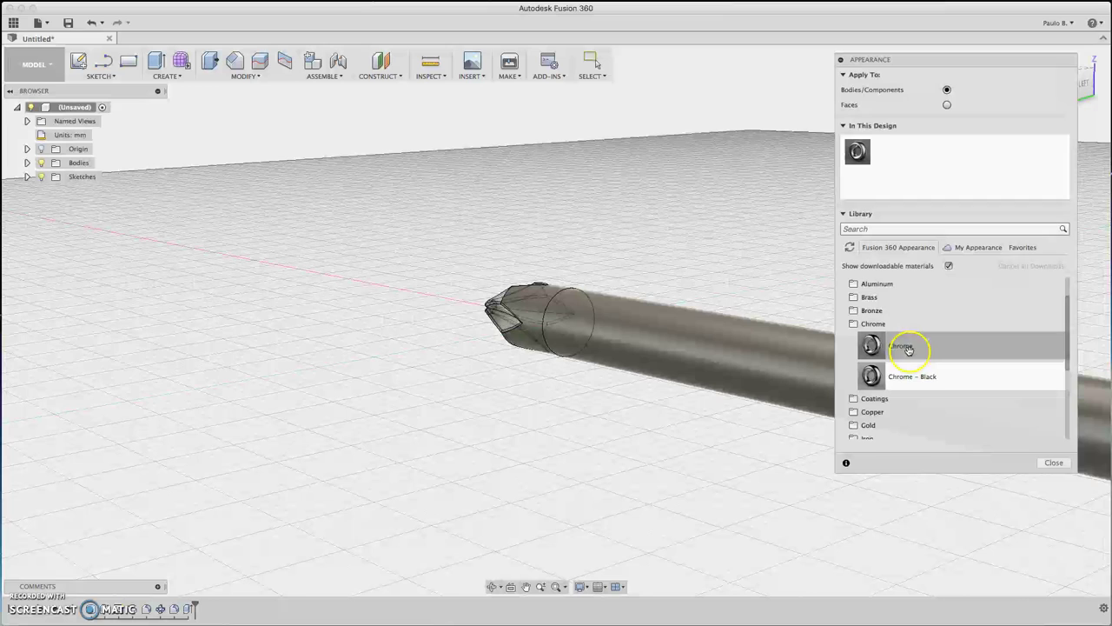
{"action": "left_click_drag", "start_coordinate": [908, 348], "coordinate": [747, 360]}
{"action": "left_click_drag", "start_coordinate": [881, 363], "coordinate": [527, 310]}
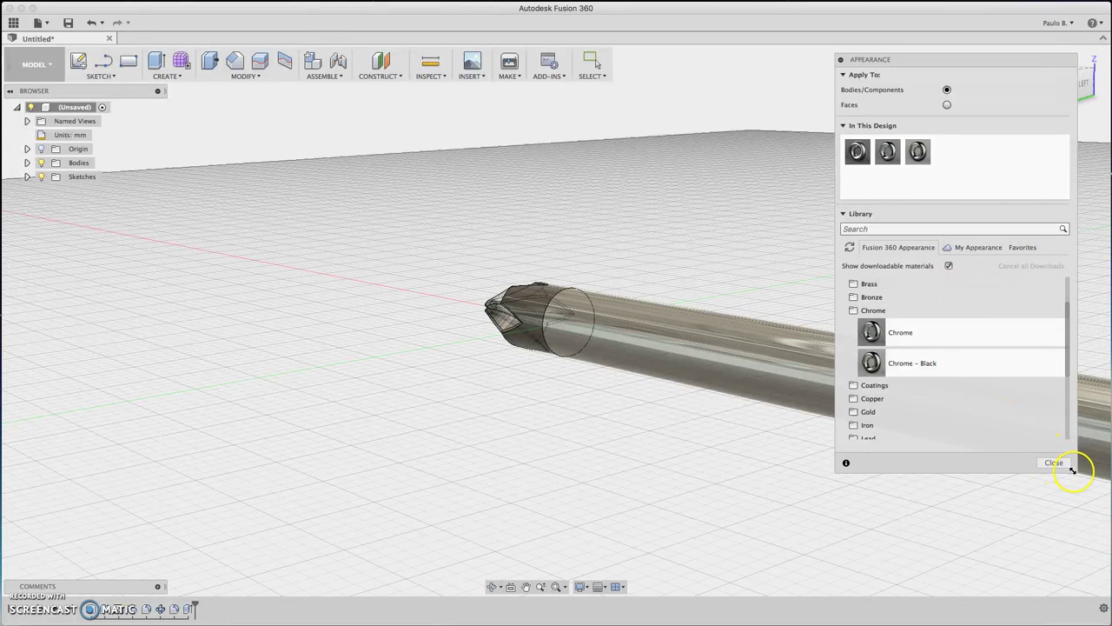
Step: Close the appearance settings and start a sketch on the XY plane through the shaft's axis, with the shaft's rear end in view
{"action": "left_click", "coordinate": [1054, 464]}
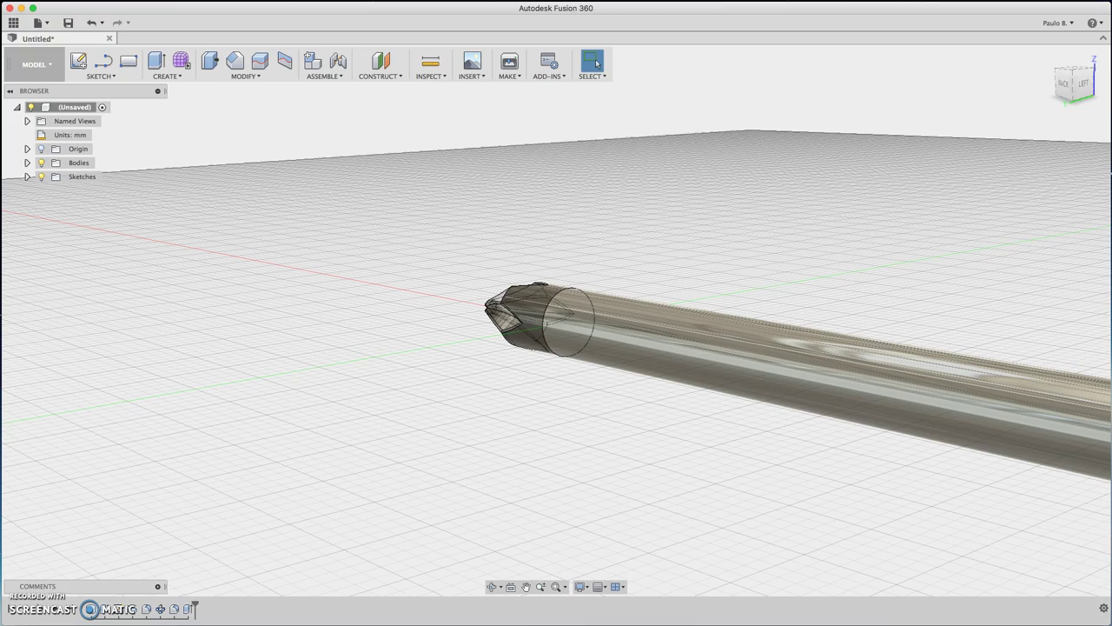
{"action": "left_click", "coordinate": [1048, 56]}
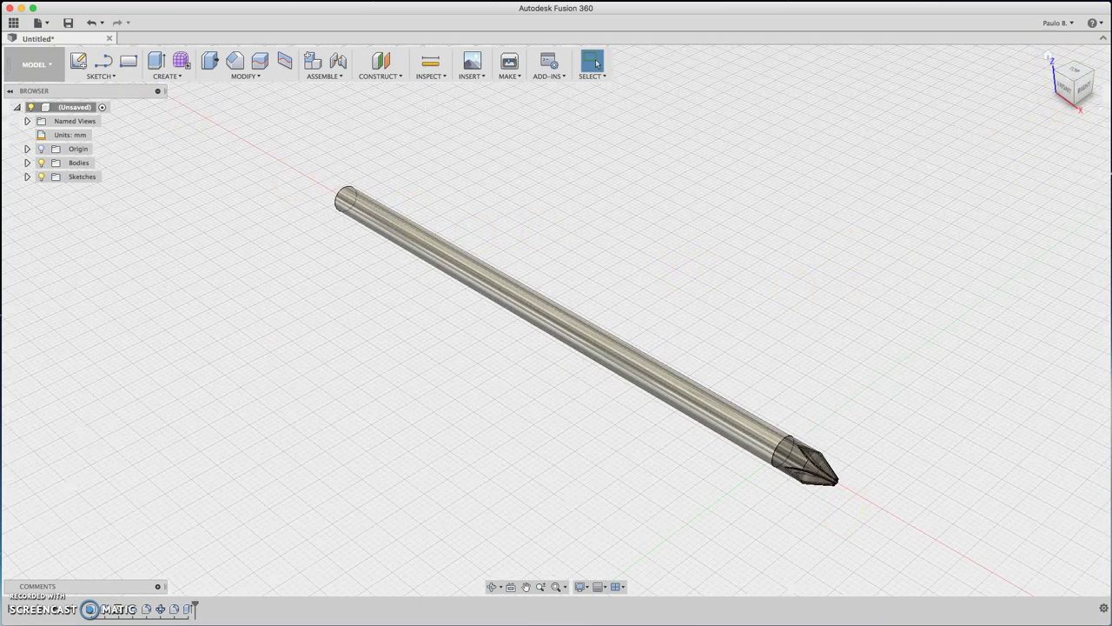
{"action": "mouse_move", "coordinate": [1070, 93]}
{"action": "left_mouse_down"}
{"action": "mouse_move", "coordinate": [1088, 77]}
{"action": "mouse_move", "coordinate": [1085, 94]}
{"action": "mouse_move", "coordinate": [1086, 82]}
{"action": "mouse_move", "coordinate": [1067, 87]}
{"action": "mouse_move", "coordinate": [1101, 94]}
{"action": "left_mouse_up"}
{"action": "mouse_move", "coordinate": [562, 337]}
{"action": "middle_mouse_down", "text": "shift"}
{"action": "mouse_move", "coordinate": [599, 332]}
{"action": "mouse_move", "coordinate": [699, 358]}
{"action": "mouse_move", "coordinate": [643, 363]}
{"action": "mouse_move", "coordinate": [535, 327]}
{"action": "middle_mouse_up", "text": "shift"}
{"action": "left_click_drag", "start_coordinate": [1088, 90], "coordinate": [1052, 105]}
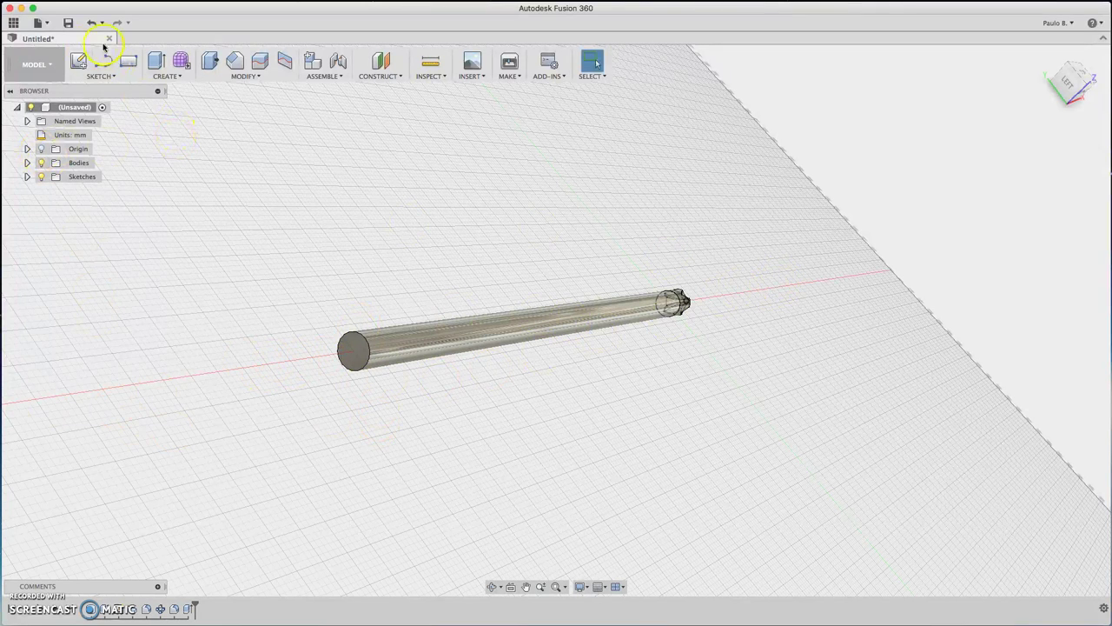
{"action": "left_click", "coordinate": [78, 61]}
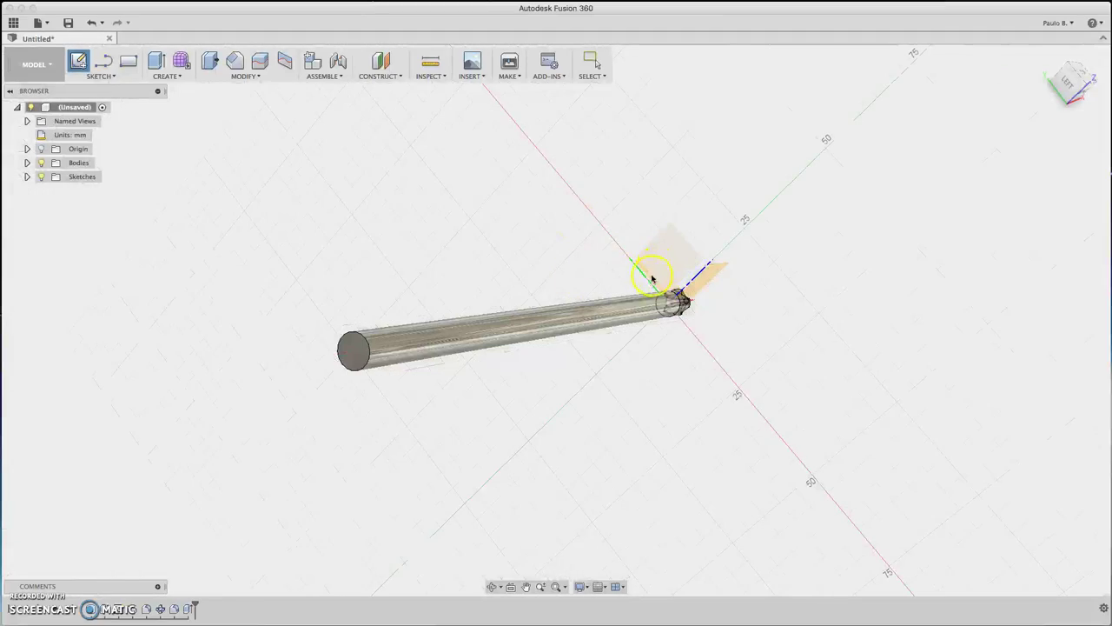
{"action": "left_click", "coordinate": [654, 285]}
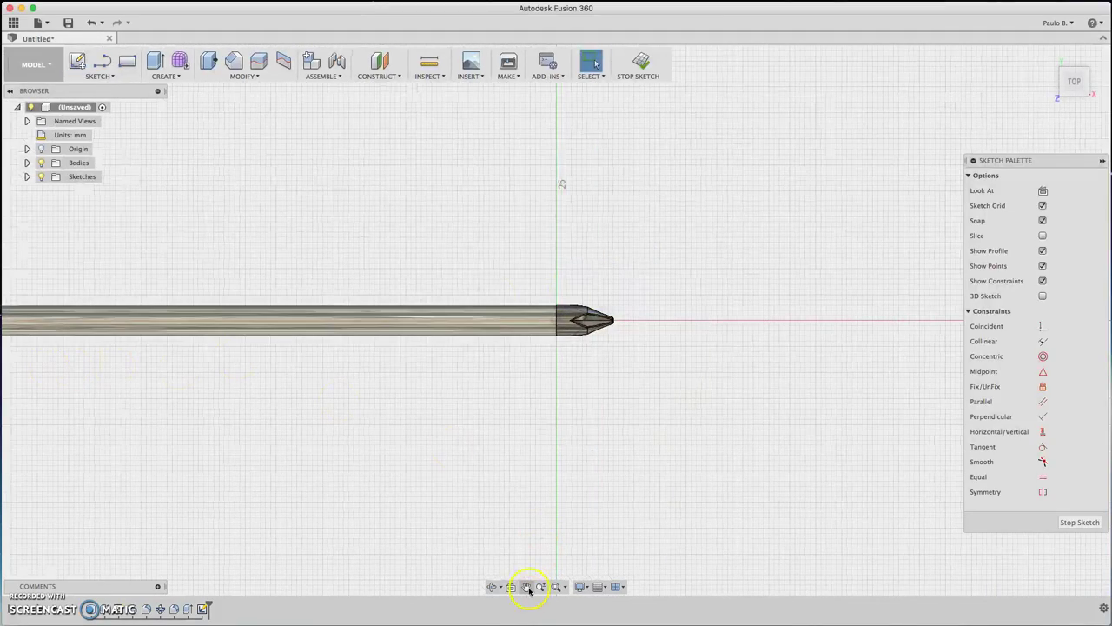
{"action": "left_click", "coordinate": [526, 587]}
{"action": "mouse_move", "coordinate": [302, 342]}
{"action": "left_mouse_down"}
{"action": "mouse_move", "coordinate": [1050, 380]}
{"action": "mouse_move", "coordinate": [921, 373]}
{"action": "left_mouse_up"}
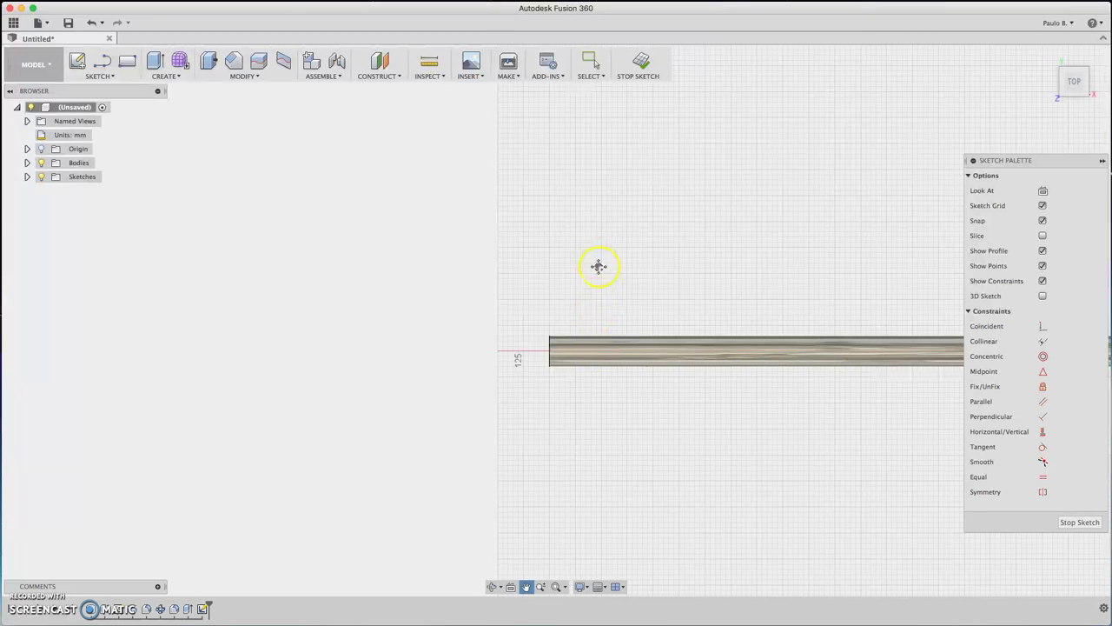
Step: Sketch a vertical line about 9 mm long up from the shaft's axis near its rear end, continued by a tangent arc curving away from the tip
{"action": "key", "text": "l"}
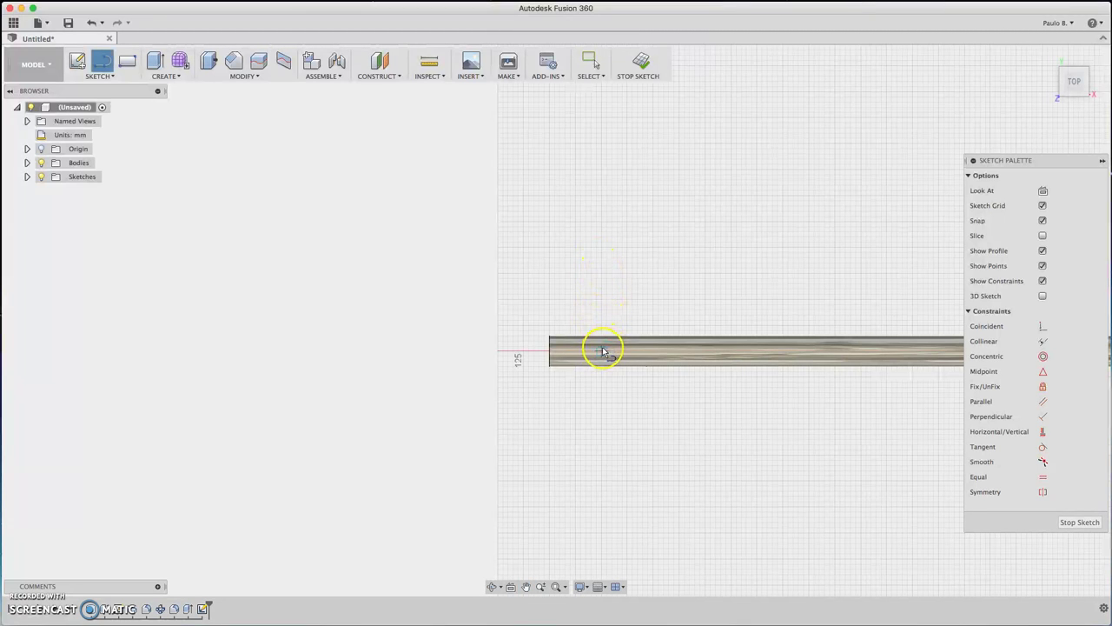
{"action": "left_click", "coordinate": [602, 350]}
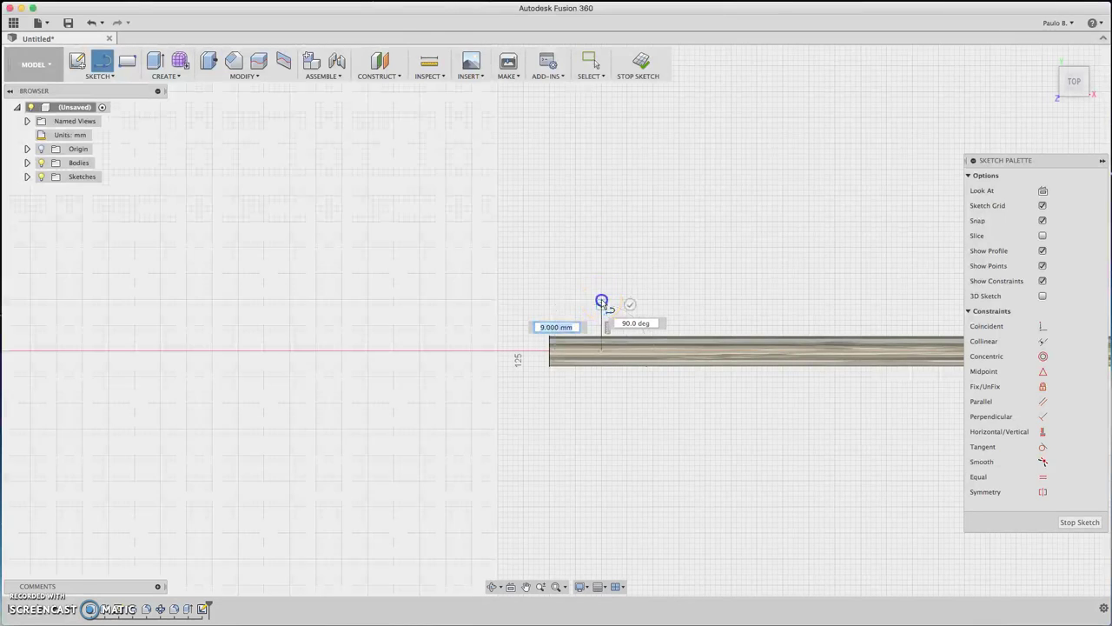
{"action": "left_click", "coordinate": [601, 303]}
{"action": "left_click_drag", "start_coordinate": [601, 303], "coordinate": [556, 262]}
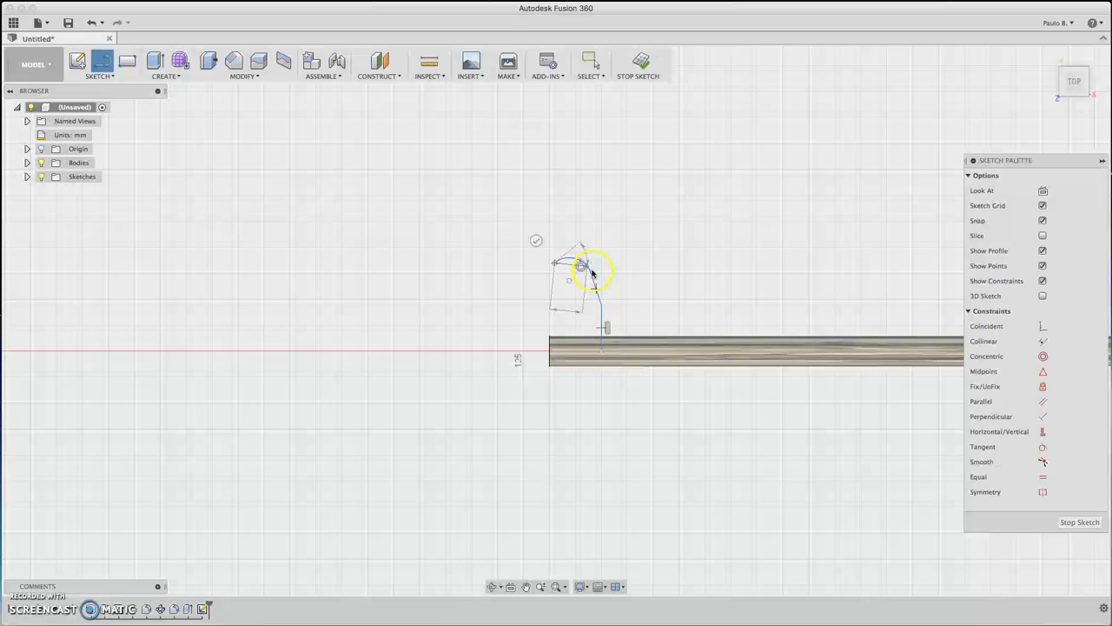
{"action": "key", "text": "Escape"}
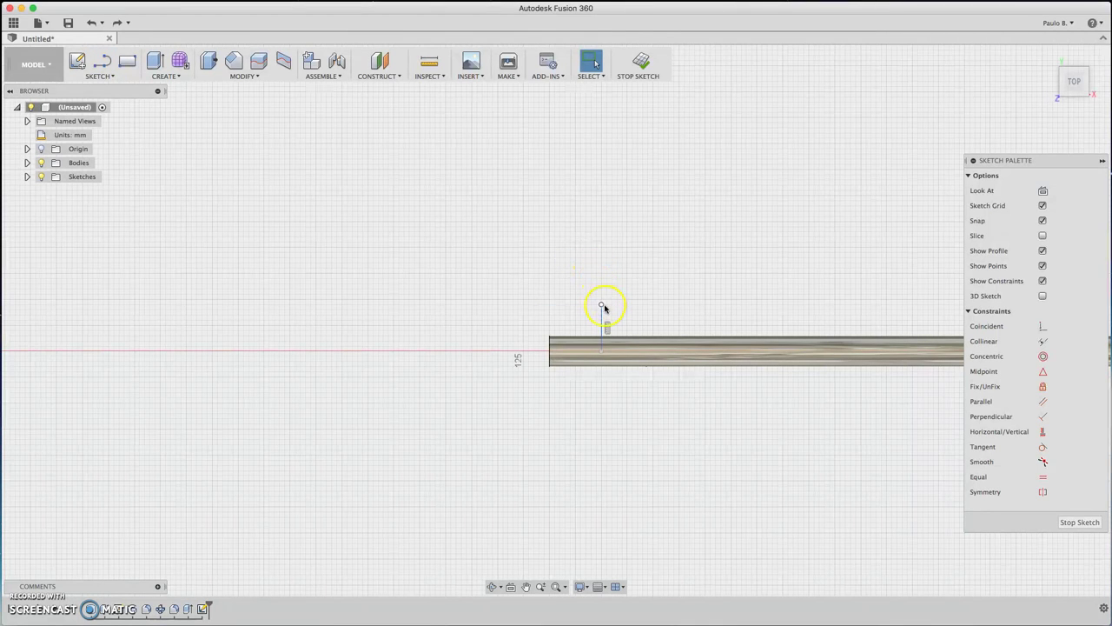
{"action": "key", "text": "l"}
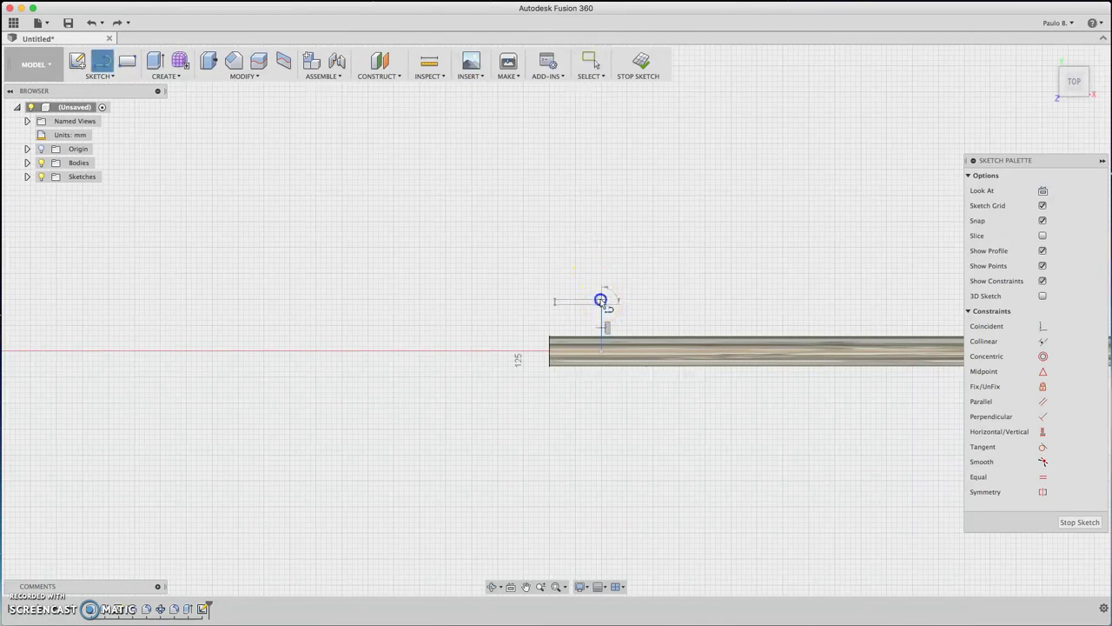
{"action": "mouse_move", "coordinate": [600, 301]}
{"action": "left_mouse_down"}
{"action": "mouse_move", "coordinate": [581, 269]}
{"action": "mouse_move", "coordinate": [591, 285]}
{"action": "left_mouse_up"}
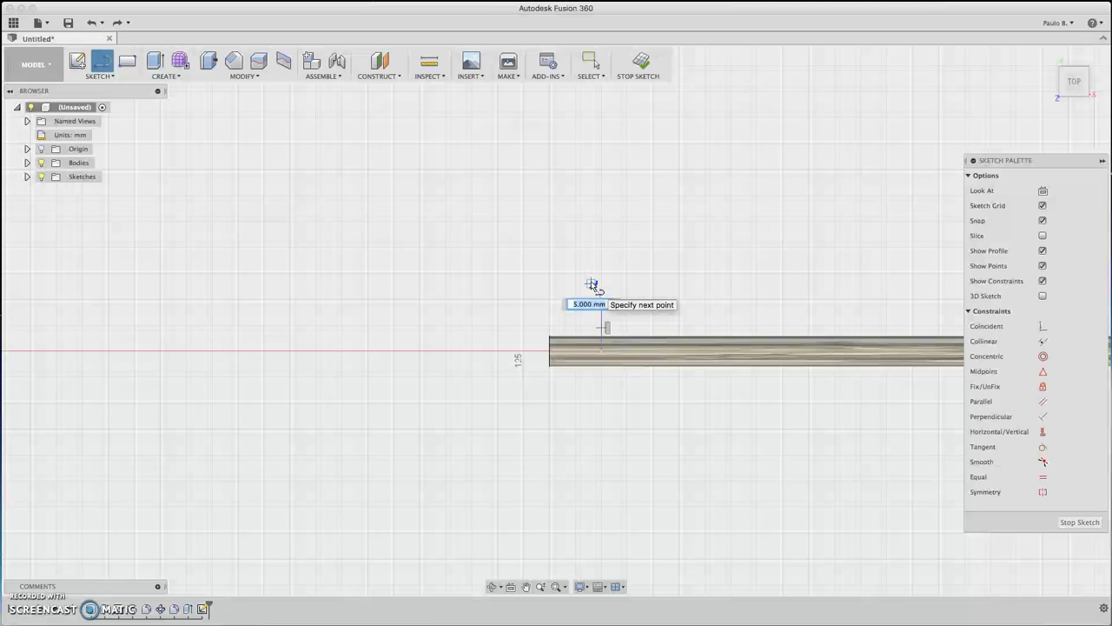
{"action": "left_click_drag", "start_coordinate": [592, 285], "coordinate": [585, 273]}
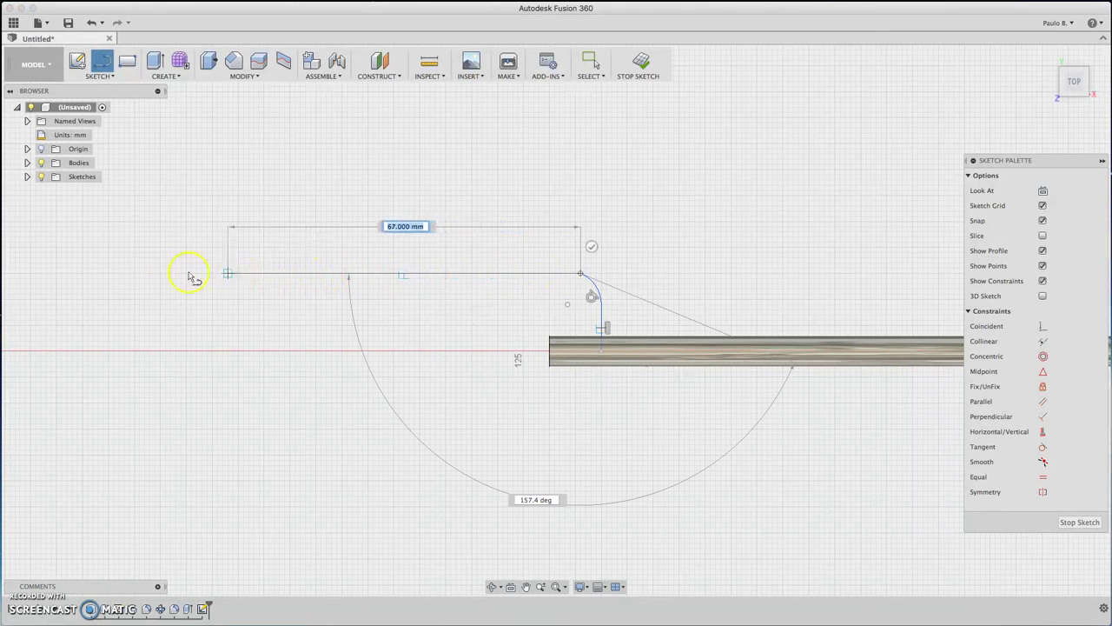
Step: Complete the handle half-profile with a long horizontal line, a tangent arc, a 10 mm vertical line and a closing line along the axis
{"action": "left_click", "coordinate": [108, 273]}
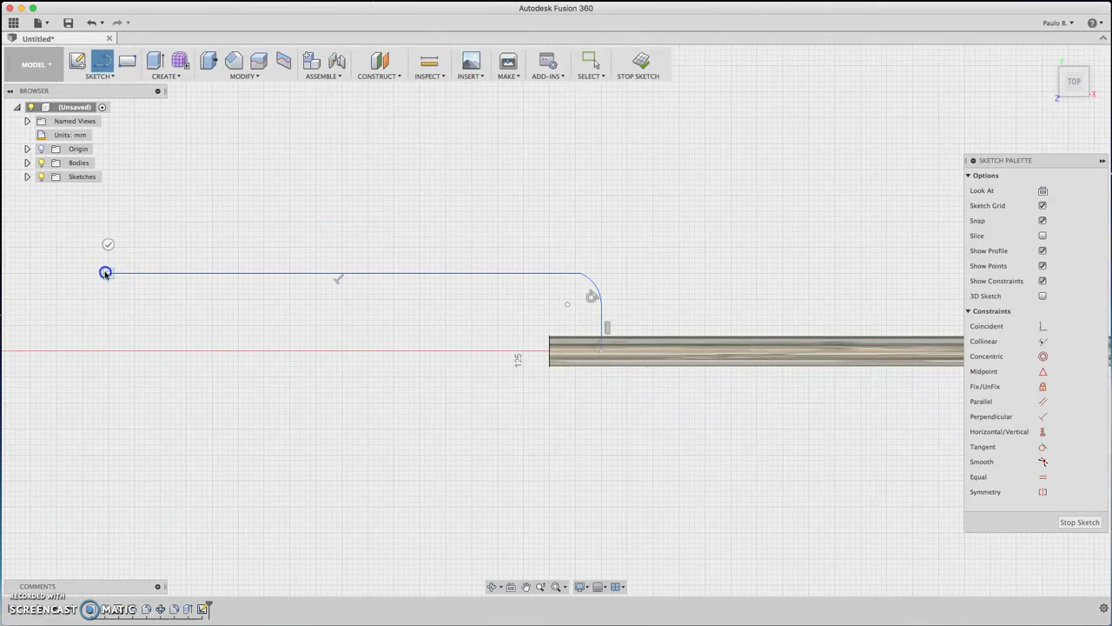
{"action": "left_click_drag", "start_coordinate": [108, 273], "coordinate": [87, 350]}
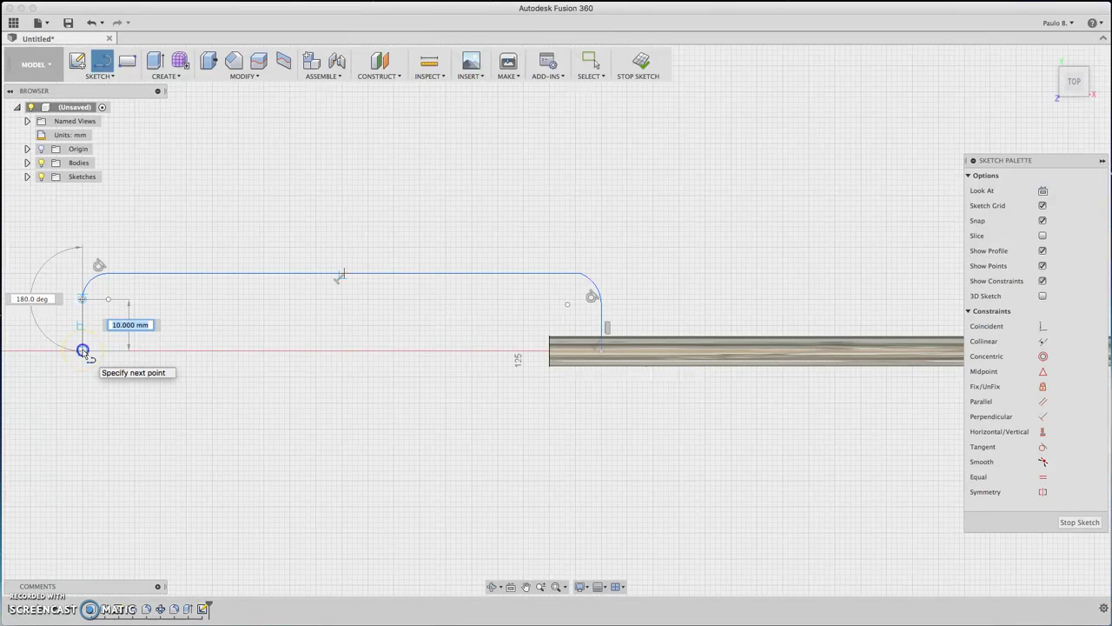
{"action": "left_click", "coordinate": [600, 351]}
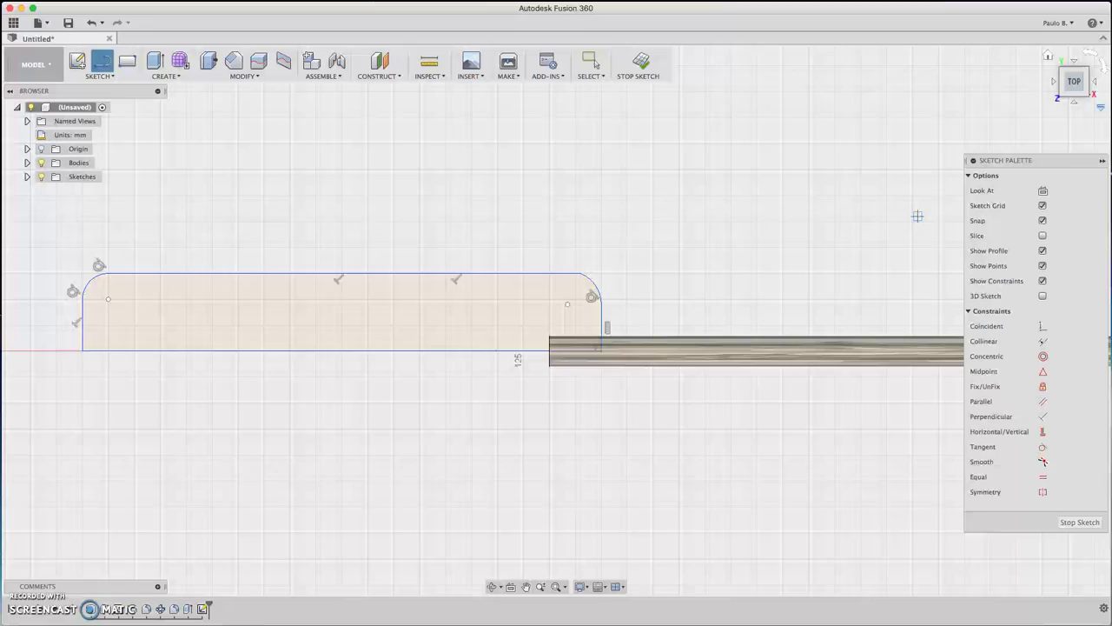
Step: Revolve the handle profile 360 degrees around its line on the shaft axis as a new body
{"action": "left_click_drag", "start_coordinate": [1077, 80], "coordinate": [1111, 100]}
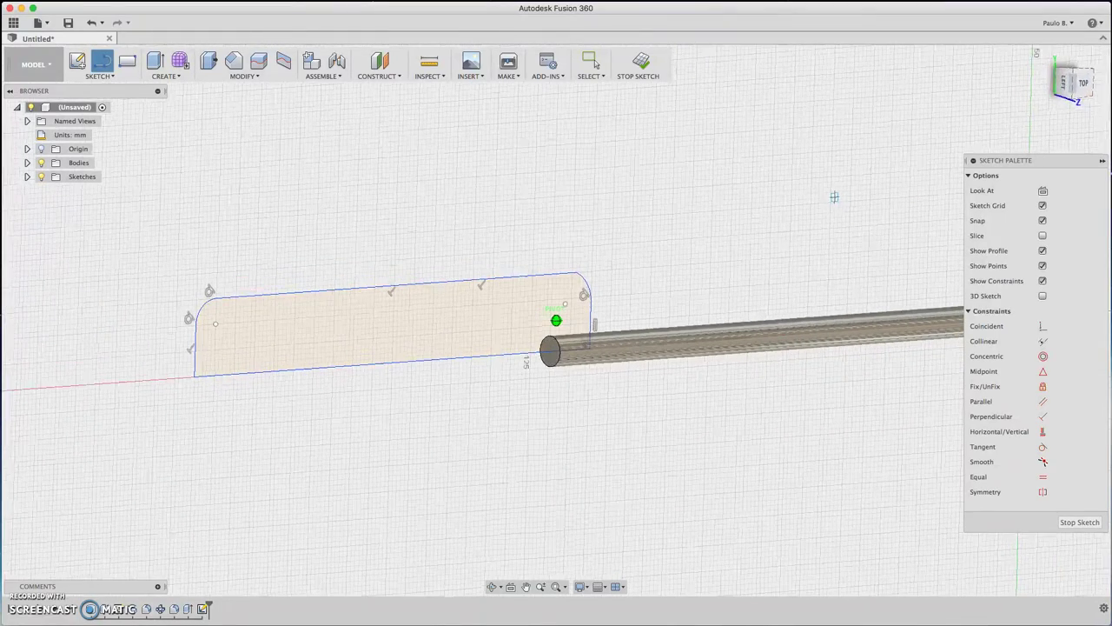
{"action": "left_click", "coordinate": [164, 76]}
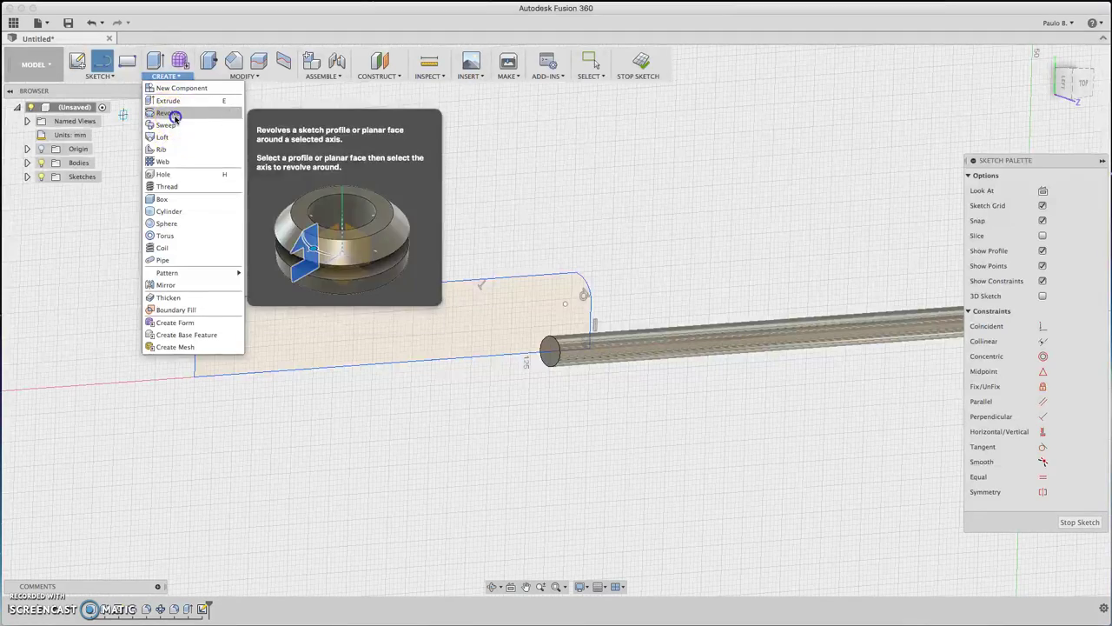
{"action": "left_click", "coordinate": [172, 113]}
{"action": "left_click", "coordinate": [427, 343]}
{"action": "left_click", "coordinate": [972, 163]}
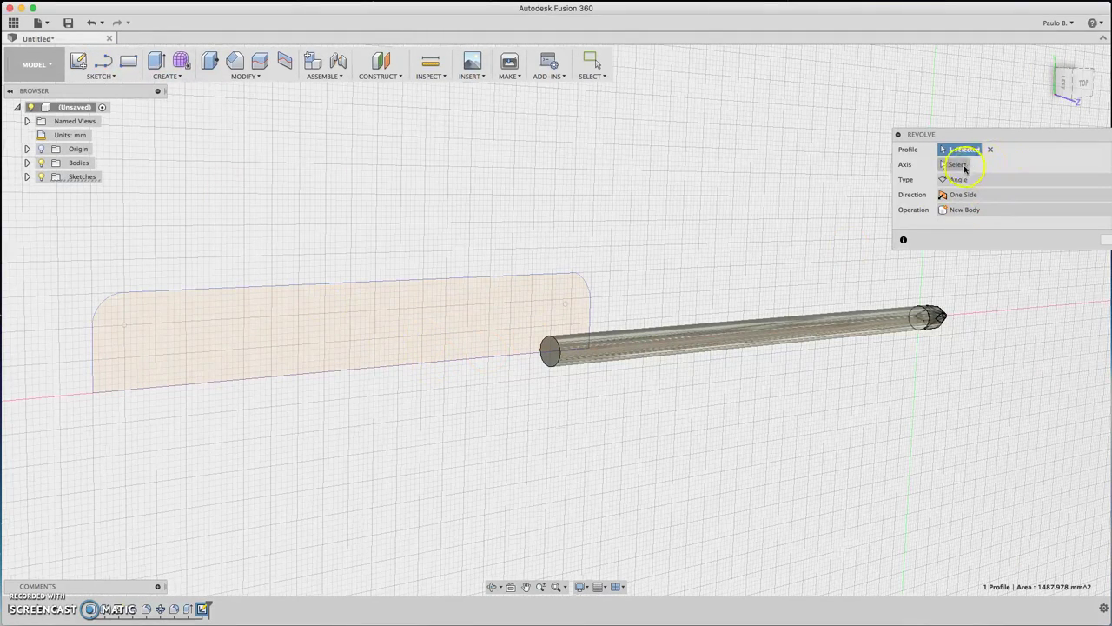
{"action": "left_click", "coordinate": [454, 363]}
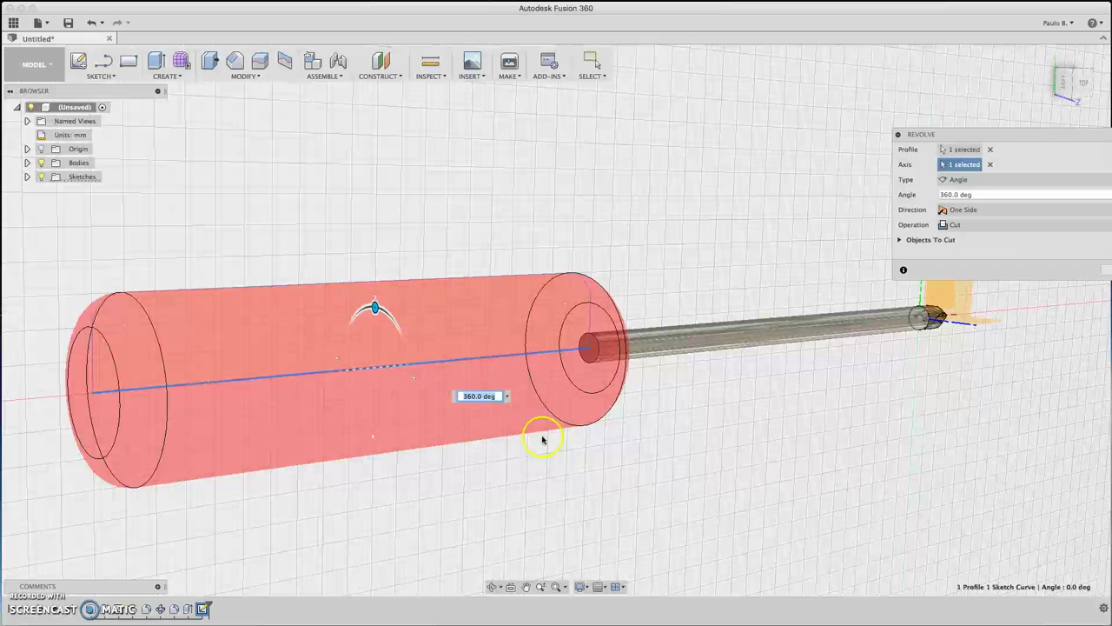
{"action": "left_click", "coordinate": [990, 226]}
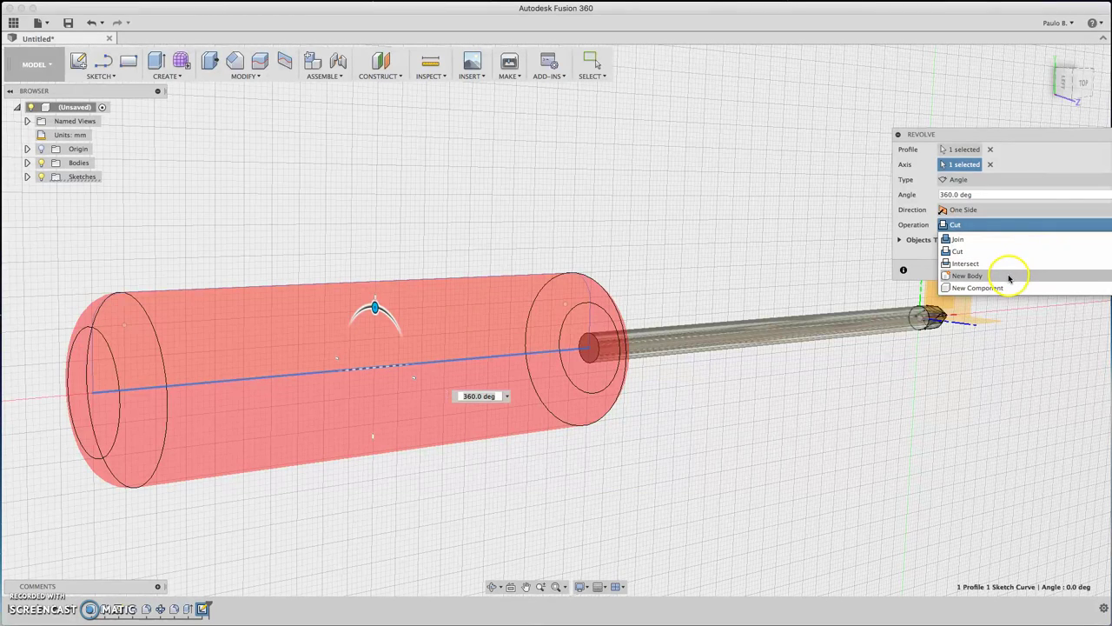
{"action": "left_click", "coordinate": [967, 275]}
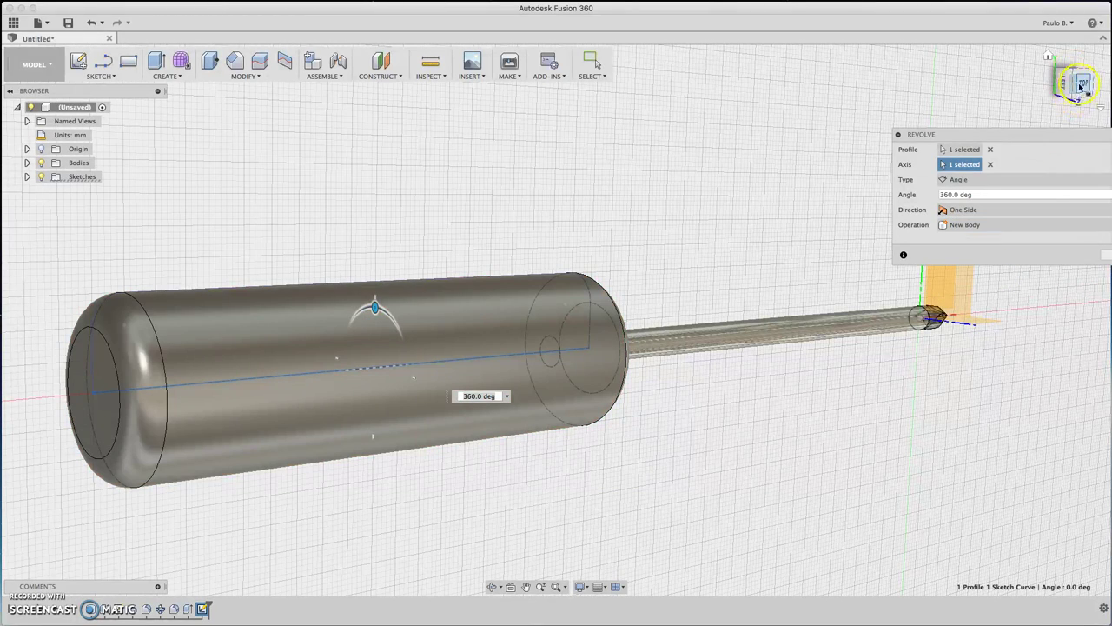
{"action": "mouse_move", "coordinate": [1080, 87]}
{"action": "left_mouse_down"}
{"action": "mouse_move", "coordinate": [1065, 84]}
{"action": "mouse_move", "coordinate": [1094, 90]}
{"action": "left_mouse_up"}
{"action": "scroll", "coordinate": [350, 298], "scroll_direction": "down", "scroll_amount": 6}
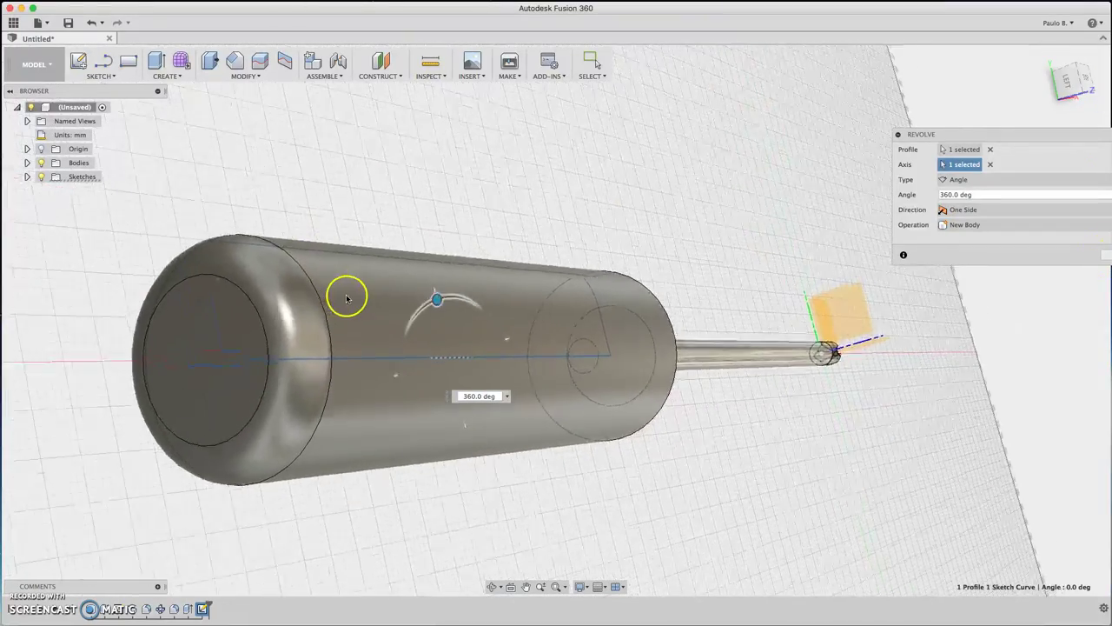
{"action": "scroll", "coordinate": [387, 311], "scroll_direction": "up", "scroll_amount": 3}
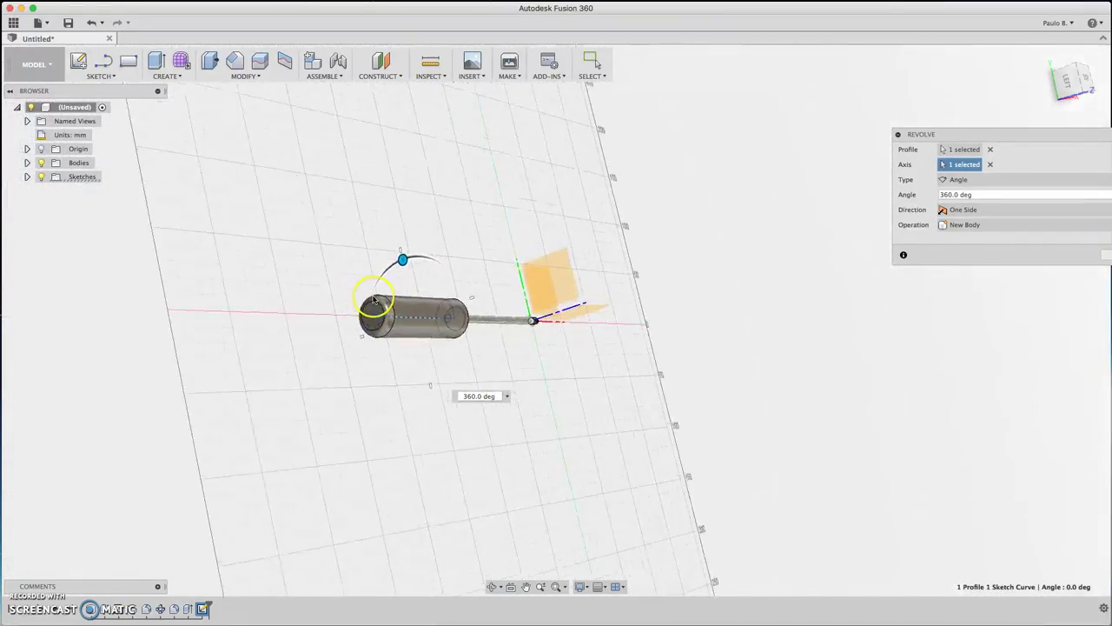
{"action": "scroll", "coordinate": [434, 309], "scroll_direction": "up", "scroll_amount": 1}
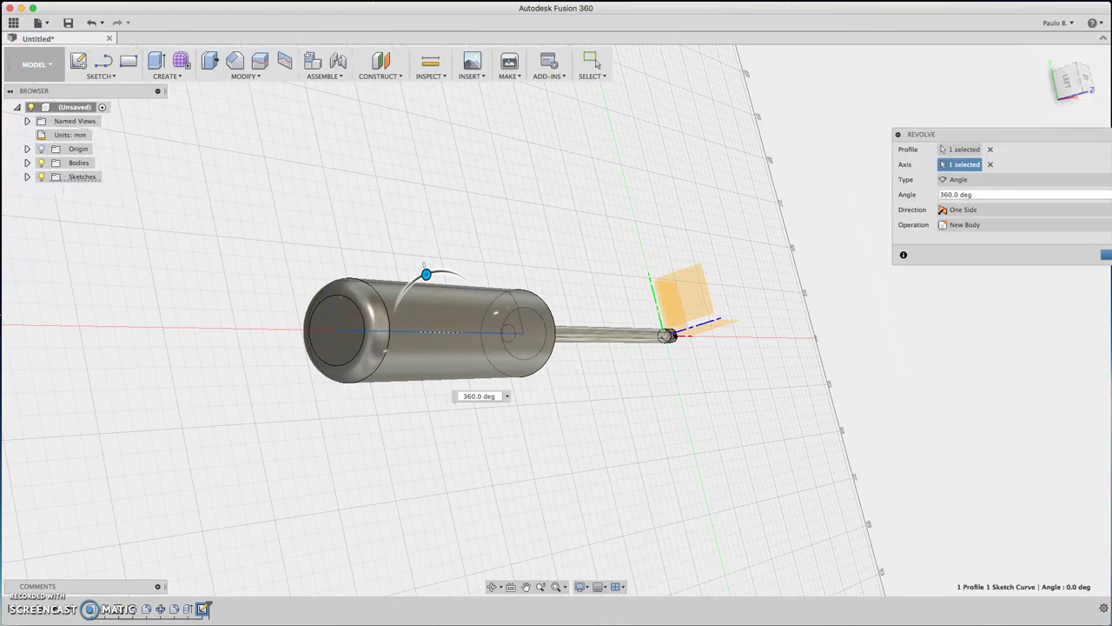
{"action": "key", "text": "Return"}
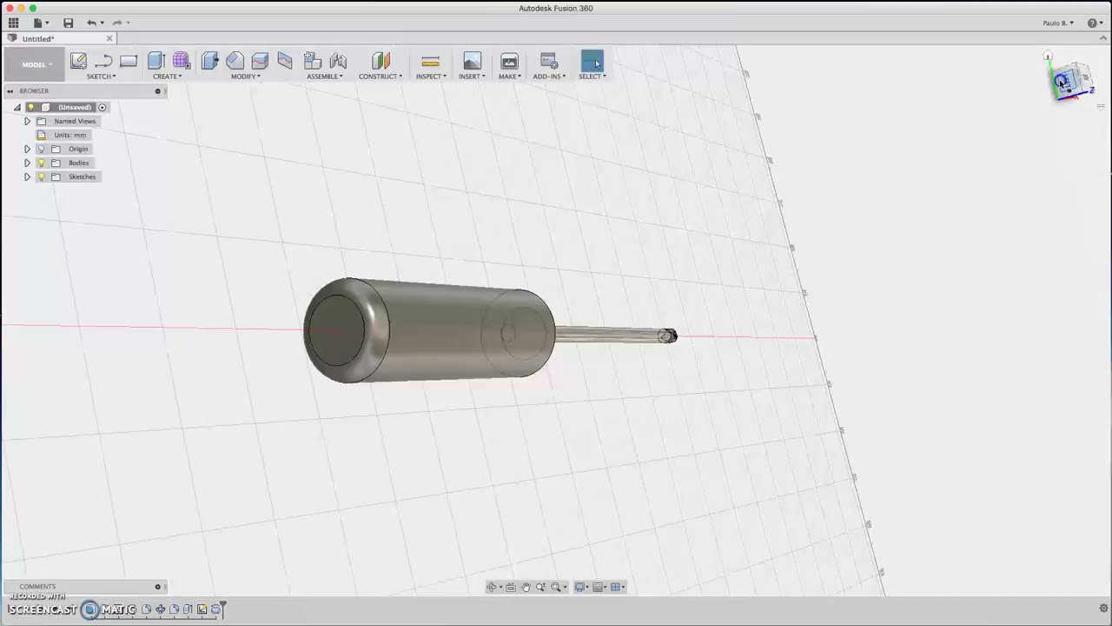
Step: Start a sketch on the handle's flat rear face and draw a small circle centred on the handle's outer circumference
{"action": "left_click_drag", "start_coordinate": [1064, 82], "coordinate": [954, 68]}
{"action": "middle_click_drag", "start_coordinate": [954, 67], "coordinate": [1035, 101], "text": "shift"}
{"action": "left_click_drag", "start_coordinate": [1035, 100], "coordinate": [1068, 88]}
{"action": "left_click", "coordinate": [1075, 73]}
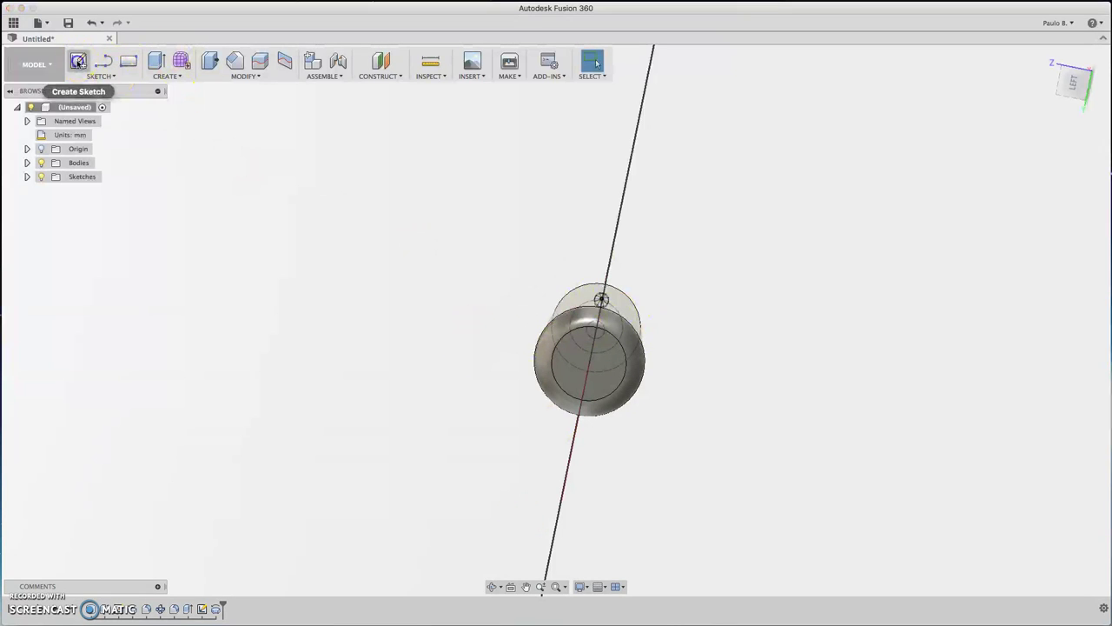
{"action": "left_click", "coordinate": [78, 60]}
{"action": "left_click", "coordinate": [572, 364]}
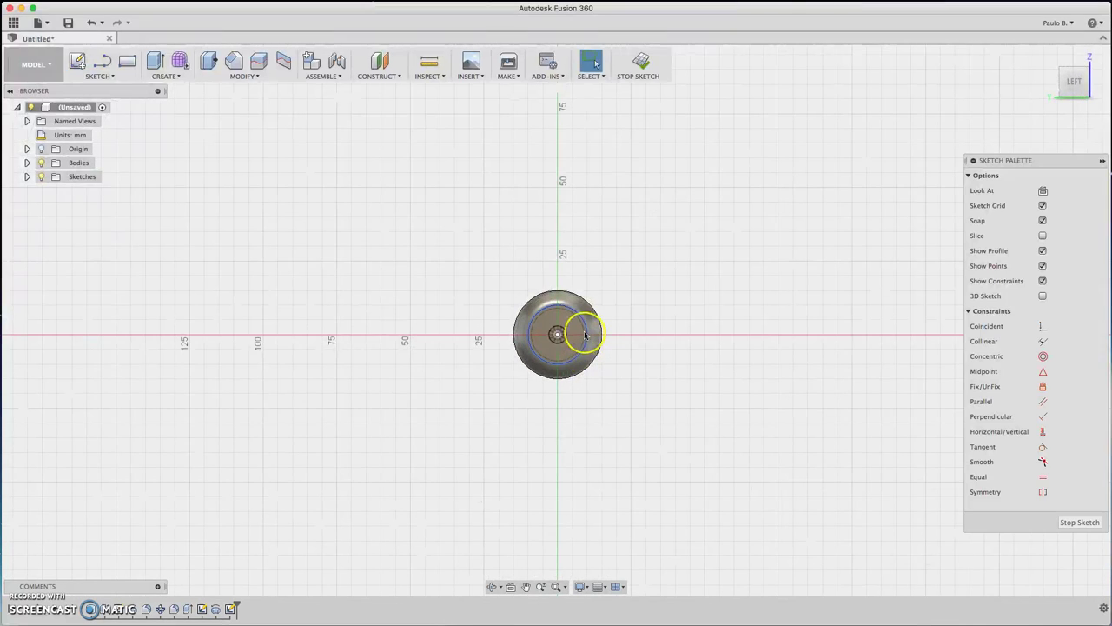
{"action": "key", "text": "c"}
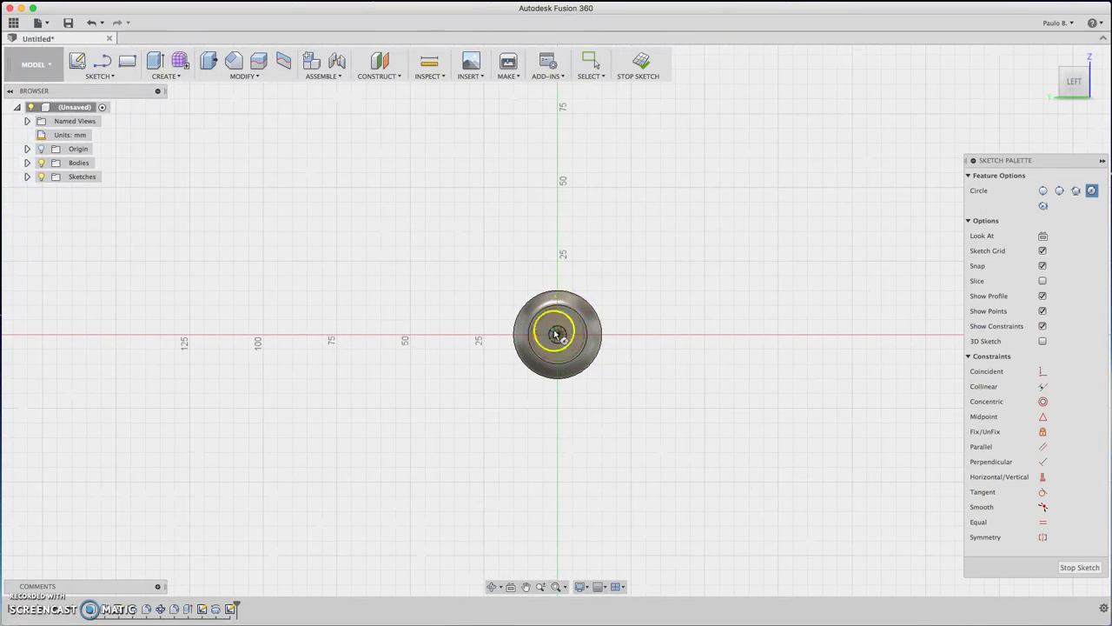
{"action": "left_click", "coordinate": [569, 285]}
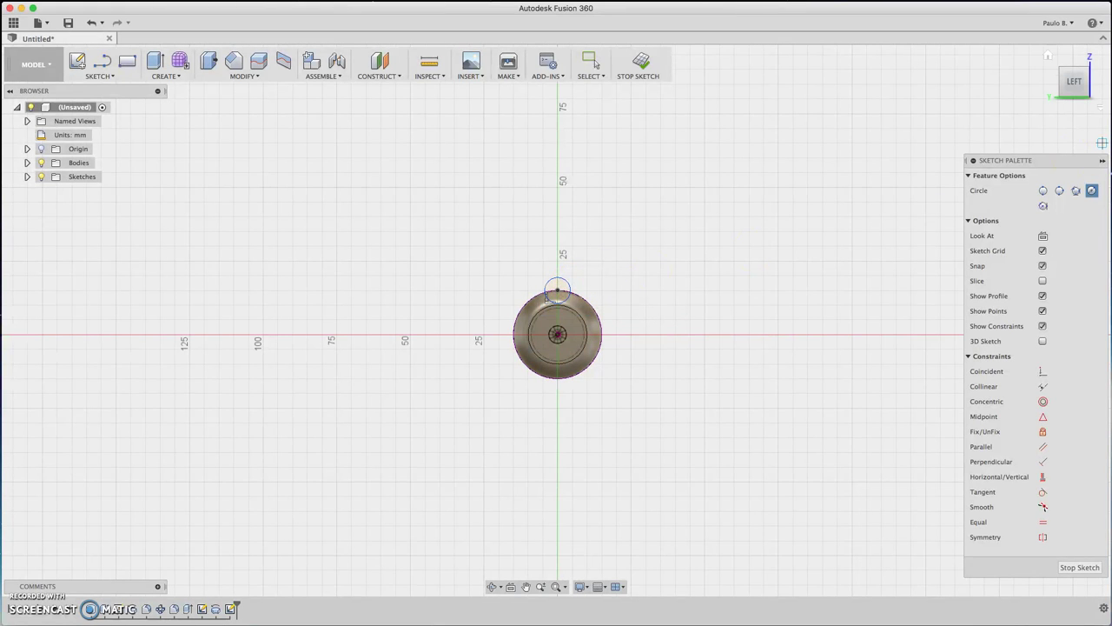
Step: Try an 85 mm extruded cut along the handle toward the tip, using the small circle's segment outside the handle's outline
{"action": "left_click_drag", "start_coordinate": [1074, 88], "coordinate": [924, 123]}
{"action": "key", "text": "e"}
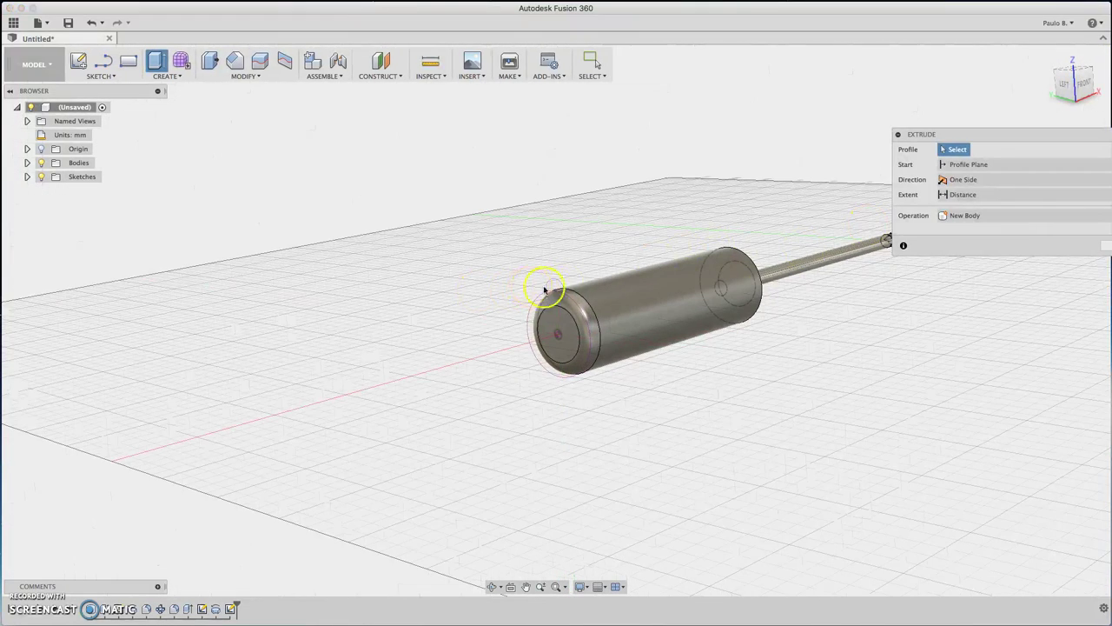
{"action": "left_click", "coordinate": [559, 284]}
{"action": "left_click_drag", "start_coordinate": [547, 283], "coordinate": [900, 242]}
{"action": "left_click", "coordinate": [1003, 245]}
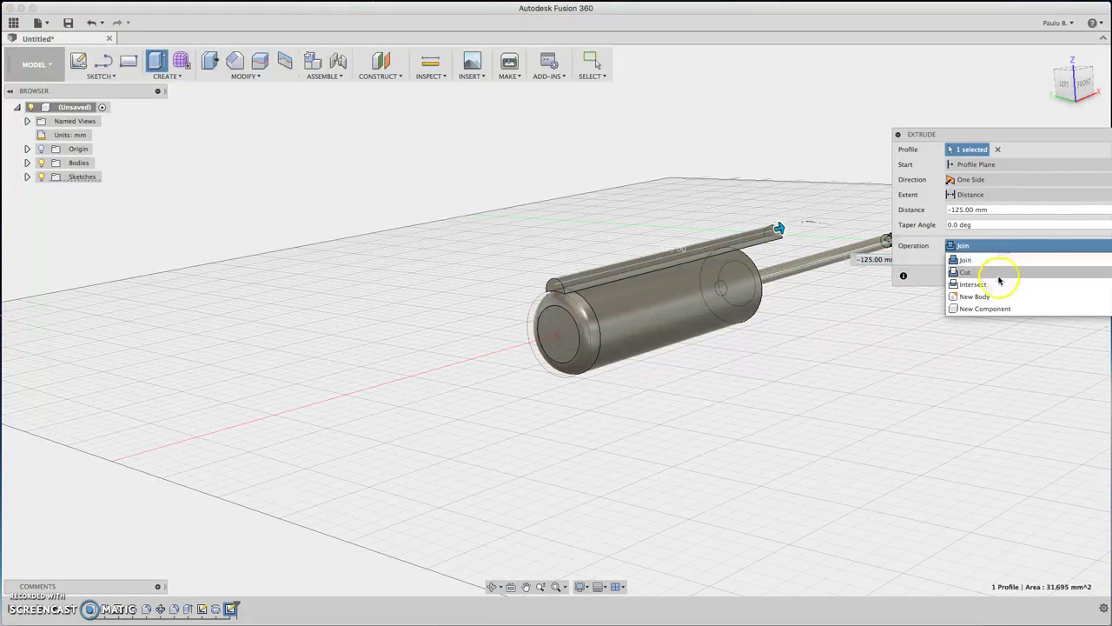
{"action": "left_click", "coordinate": [1000, 274]}
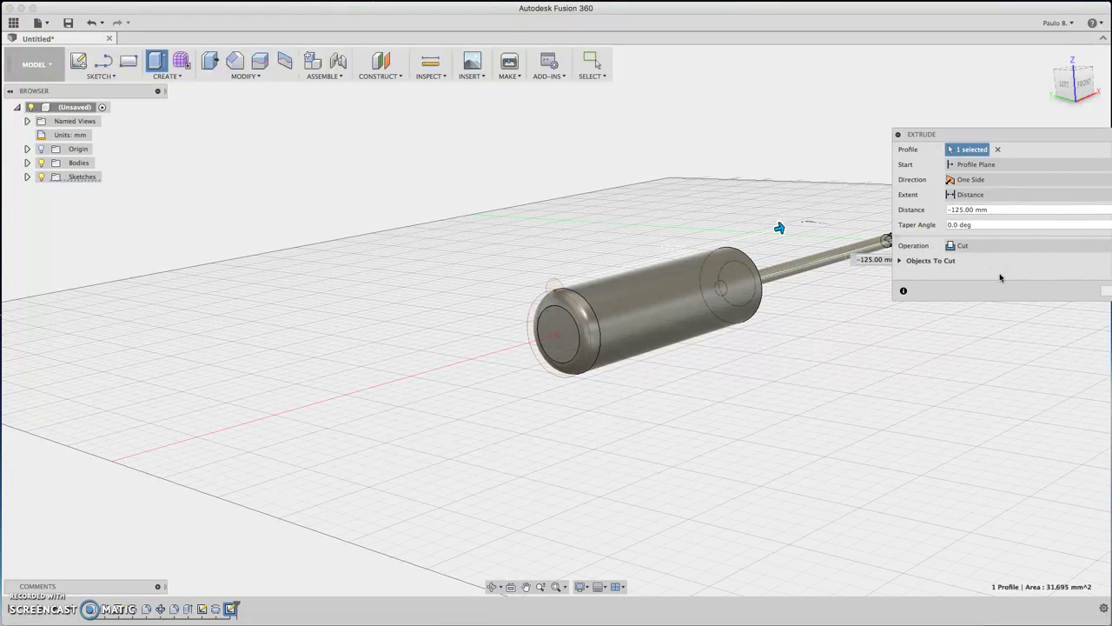
{"action": "left_click", "coordinate": [535, 254]}
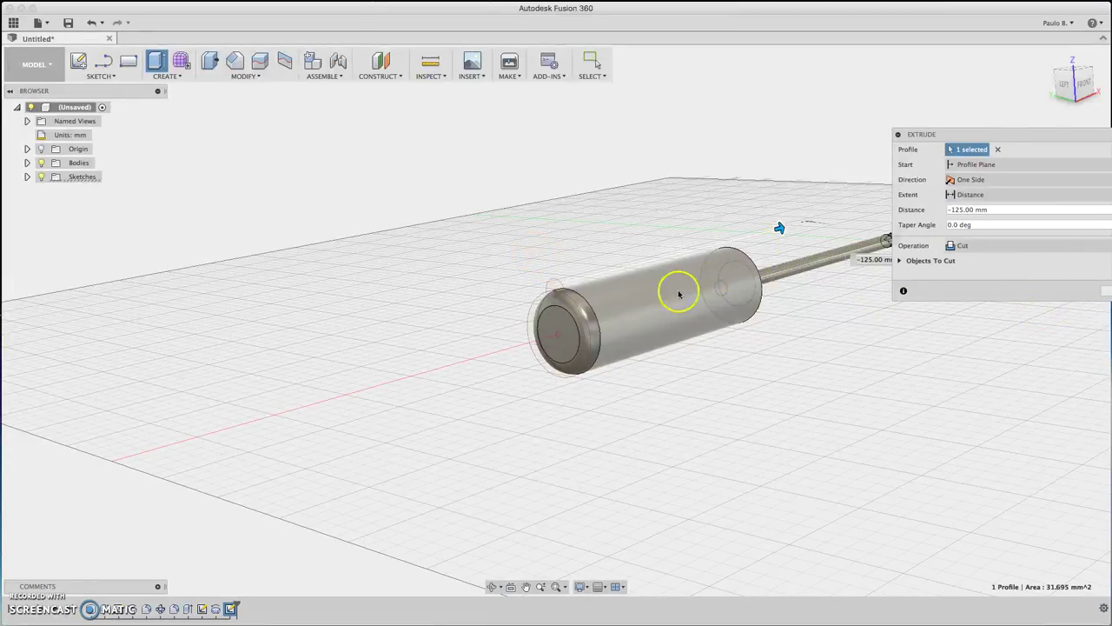
{"action": "mouse_move", "coordinate": [1074, 92]}
{"action": "left_mouse_down"}
{"action": "mouse_move", "coordinate": [1110, 95]}
{"action": "mouse_move", "coordinate": [1031, 92]}
{"action": "mouse_move", "coordinate": [991, 110]}
{"action": "mouse_move", "coordinate": [994, 133]}
{"action": "mouse_move", "coordinate": [1021, 134]}
{"action": "left_mouse_up"}
{"action": "middle_click_drag", "start_coordinate": [1021, 135], "coordinate": [854, 187], "text": "shift"}
{"action": "left_click_drag", "start_coordinate": [725, 251], "coordinate": [684, 260]}
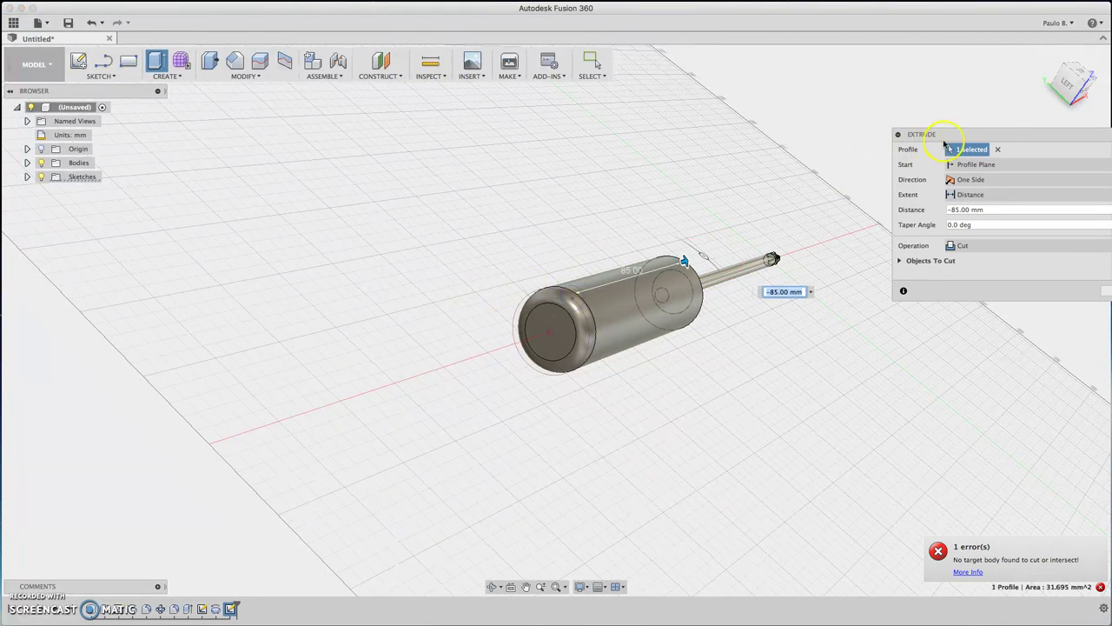
Step: Switch the cut's profile to the circle's segment inside the handle outline and set its extent to All, toward the tip
{"action": "left_click", "coordinate": [1000, 150]}
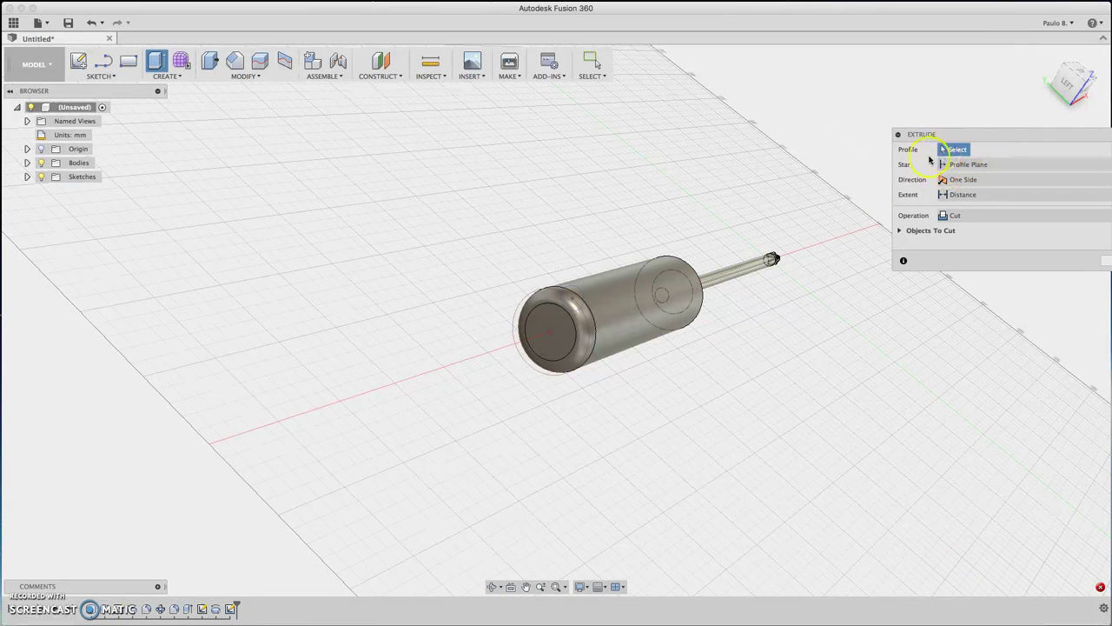
{"action": "left_click", "coordinate": [571, 305]}
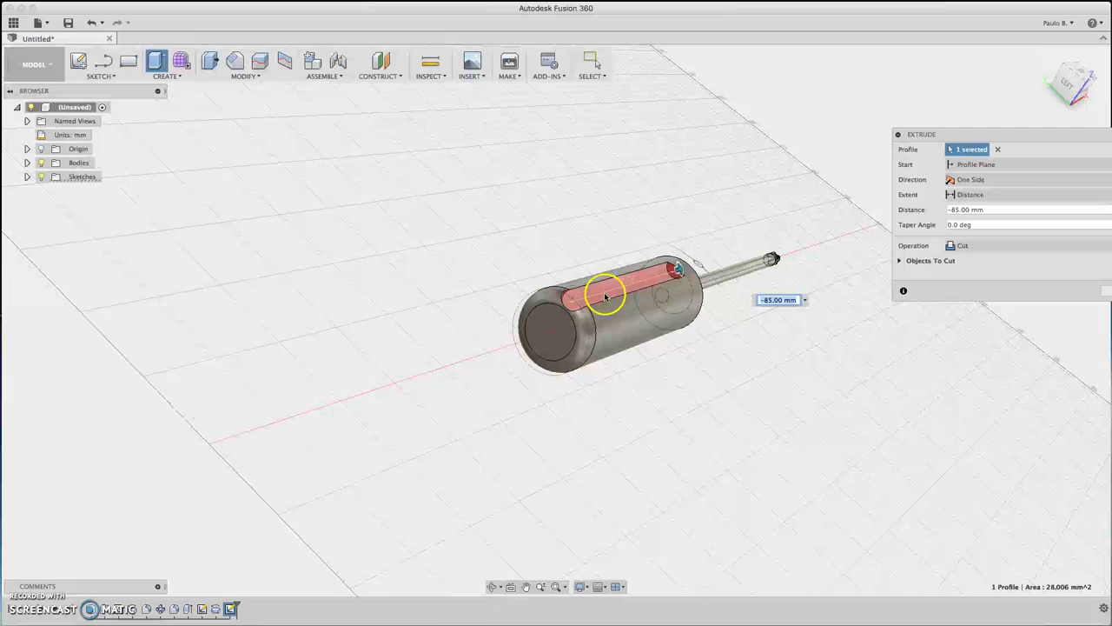
{"action": "left_click_drag", "start_coordinate": [678, 267], "coordinate": [703, 263]}
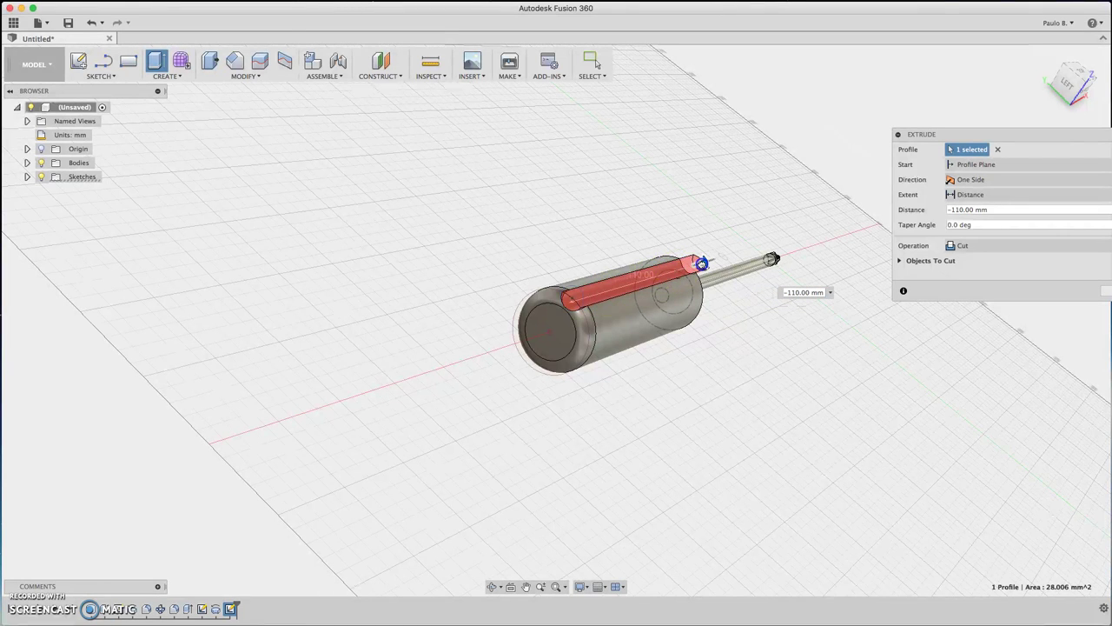
{"action": "left_click", "coordinate": [988, 195]}
{"action": "left_click", "coordinate": [983, 233]}
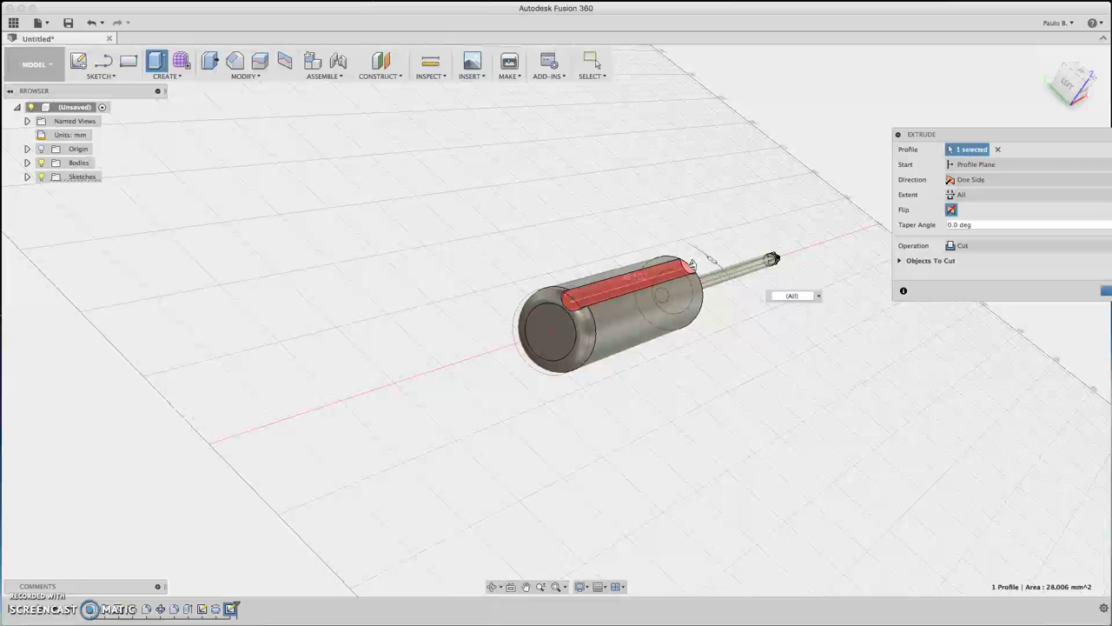
{"action": "key", "text": "Return"}
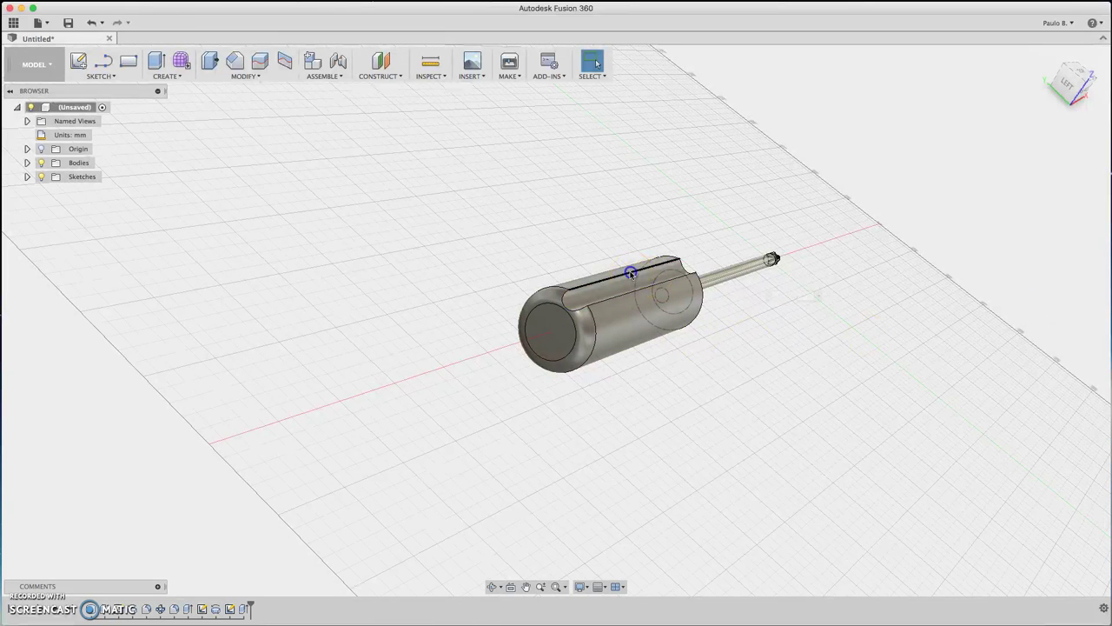
Step: Fillet the long edges and end edge of the handle's groove with a 0.2 mm radius
{"action": "left_click", "coordinate": [633, 323]}
{"action": "left_click", "coordinate": [627, 296]}
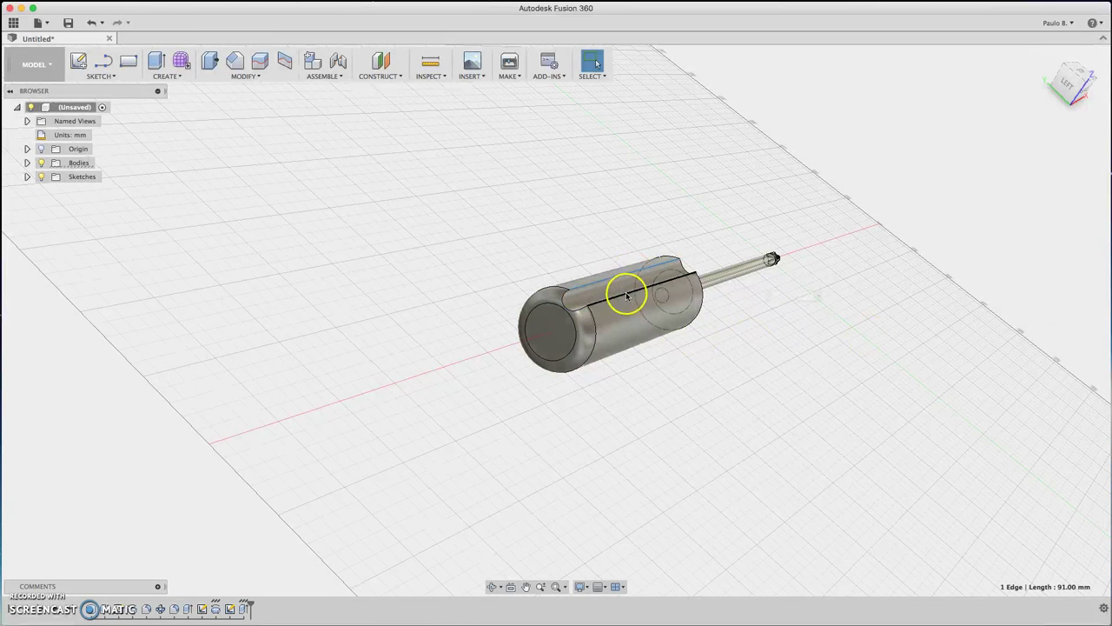
{"action": "left_click", "coordinate": [563, 306], "text": "shift"}
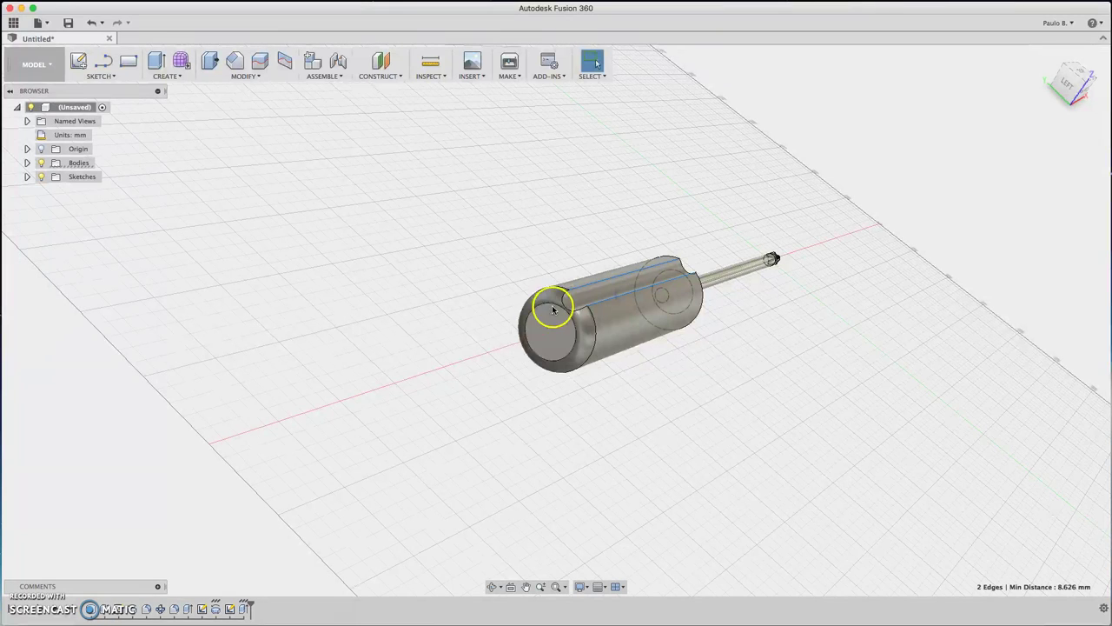
{"action": "left_click", "coordinate": [687, 271], "text": "shift"}
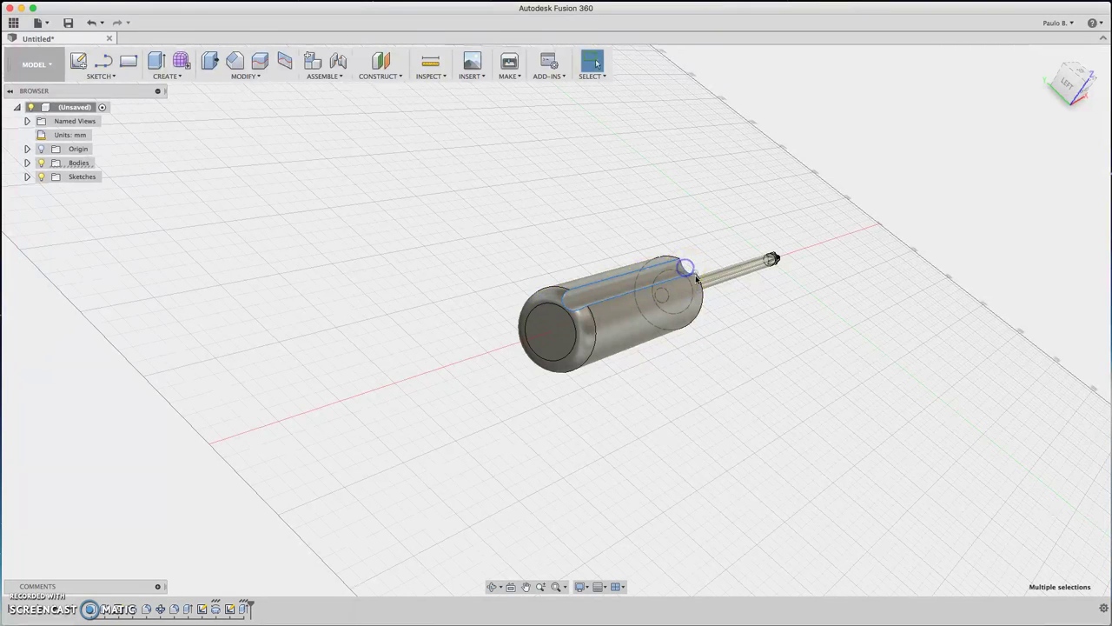
{"action": "key", "text": "f"}
{"action": "left_click", "coordinate": [783, 301]}
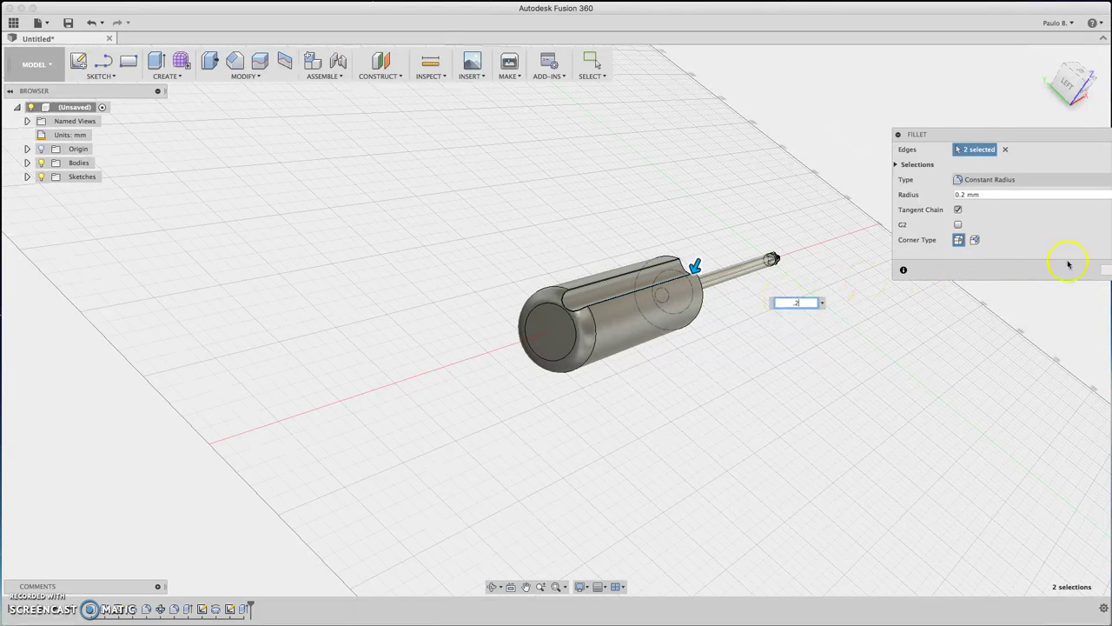
{"action": "left_click", "coordinate": [1106, 269]}
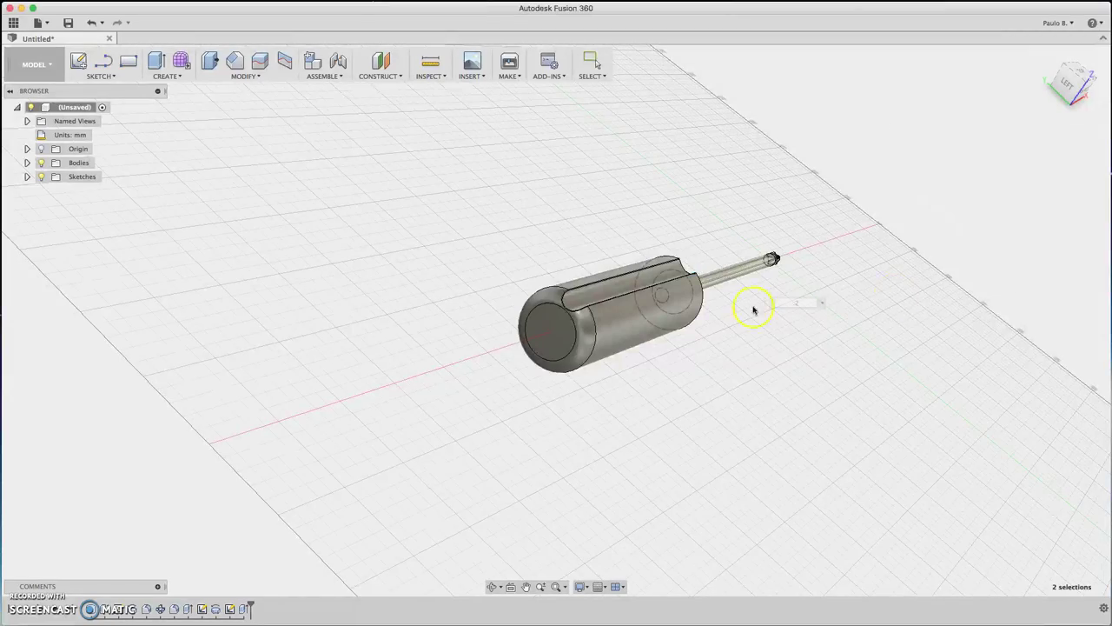
Step: Circular-pattern the groove face together with its edge fillet around the shaft's axis, full circle, with a quantity of 6
{"action": "scroll", "coordinate": [579, 269], "scroll_direction": "up", "scroll_amount": 4}
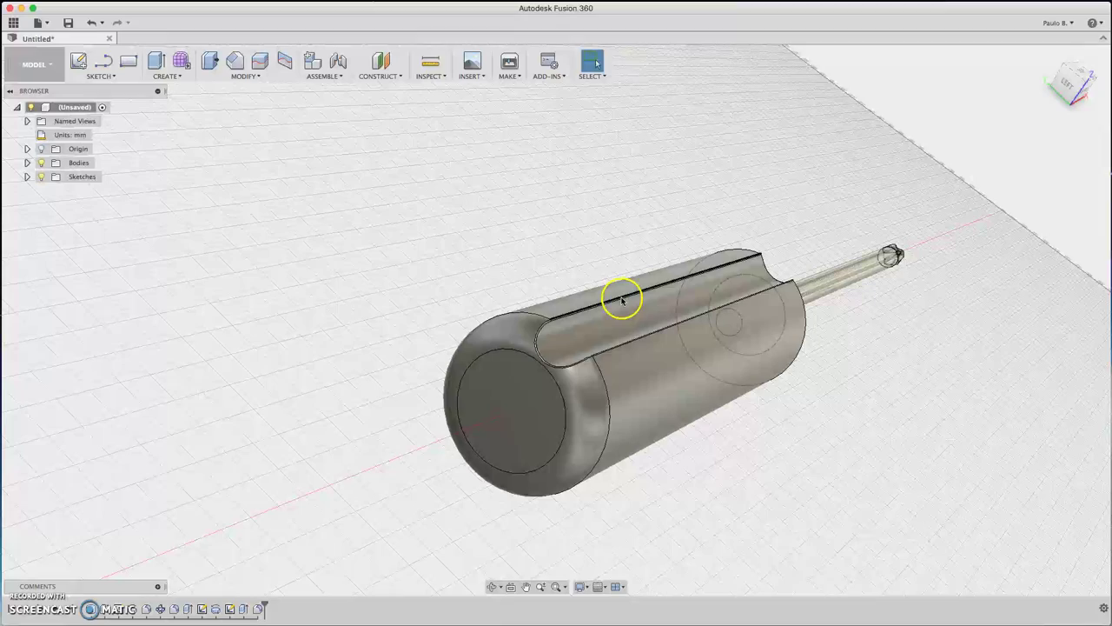
{"action": "left_click", "coordinate": [572, 334]}
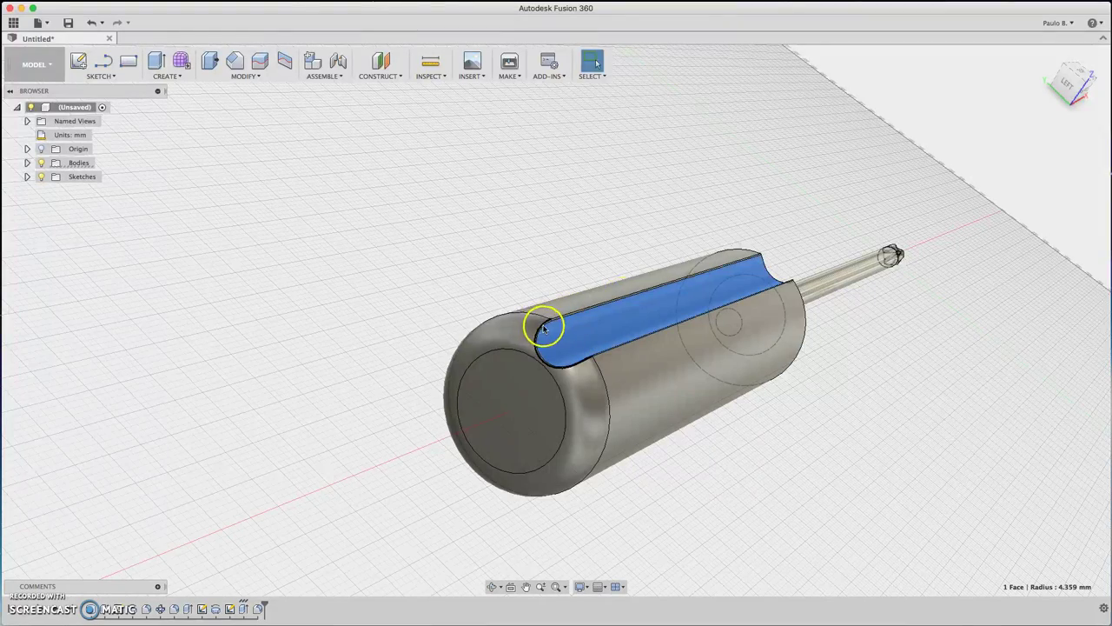
{"action": "scroll", "coordinate": [565, 320], "scroll_direction": "up", "scroll_amount": 5}
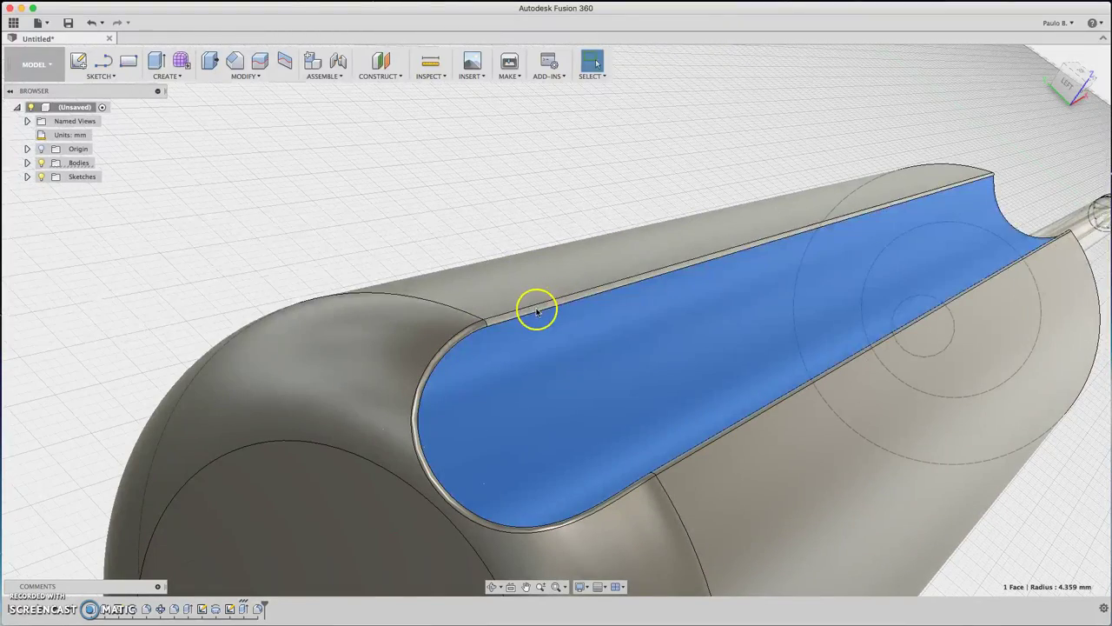
{"action": "left_click", "coordinate": [257, 610]}
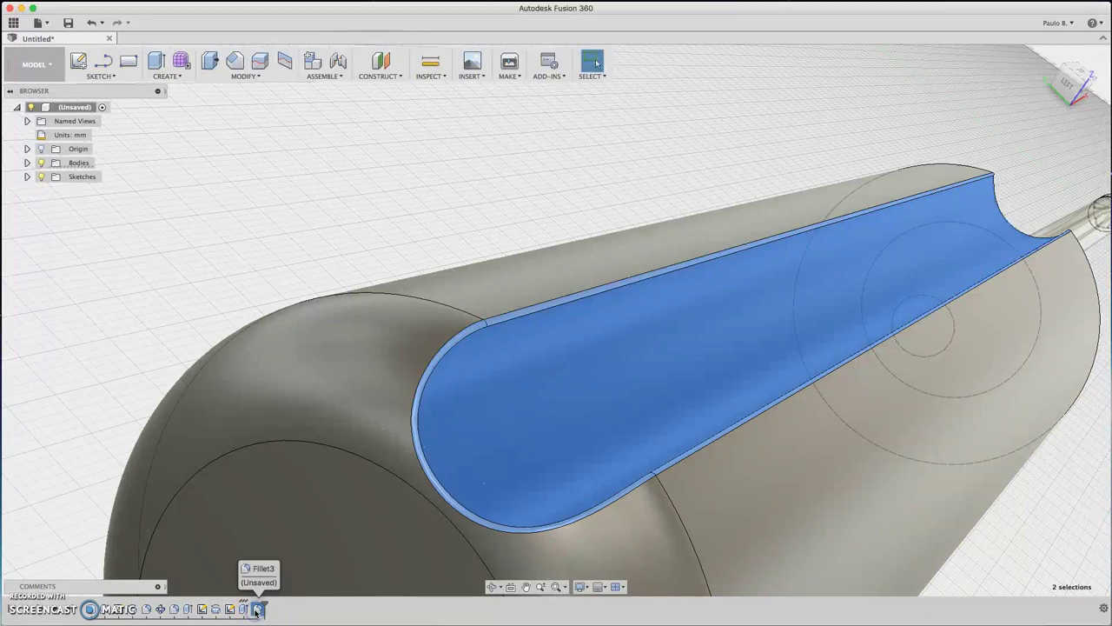
{"action": "scroll", "coordinate": [740, 387], "scroll_direction": "down", "scroll_amount": 5}
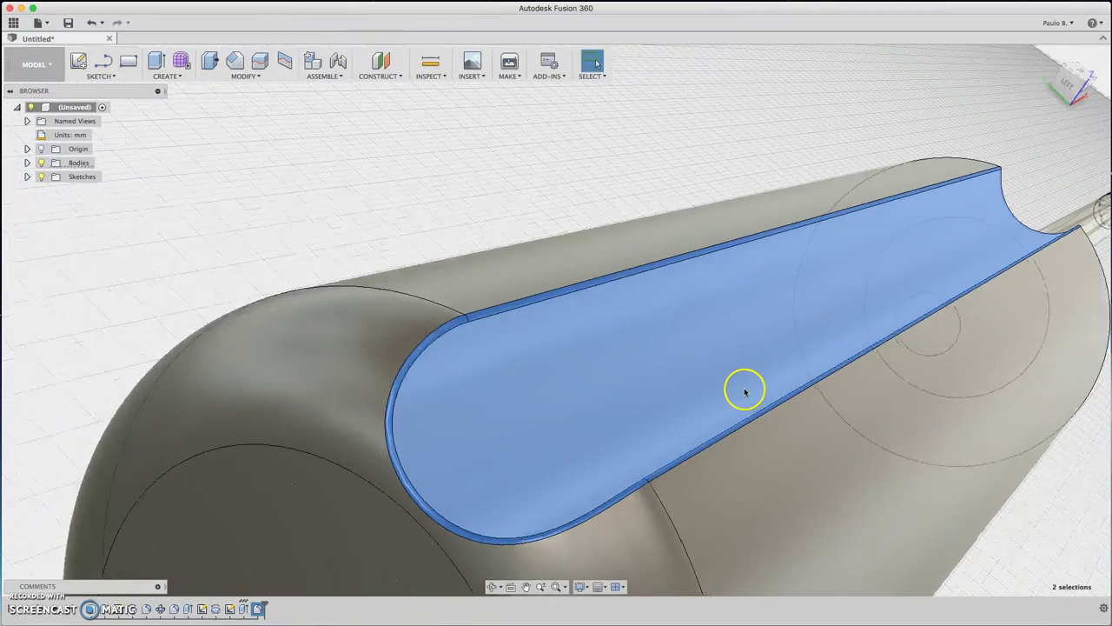
{"action": "left_click", "coordinate": [167, 76]}
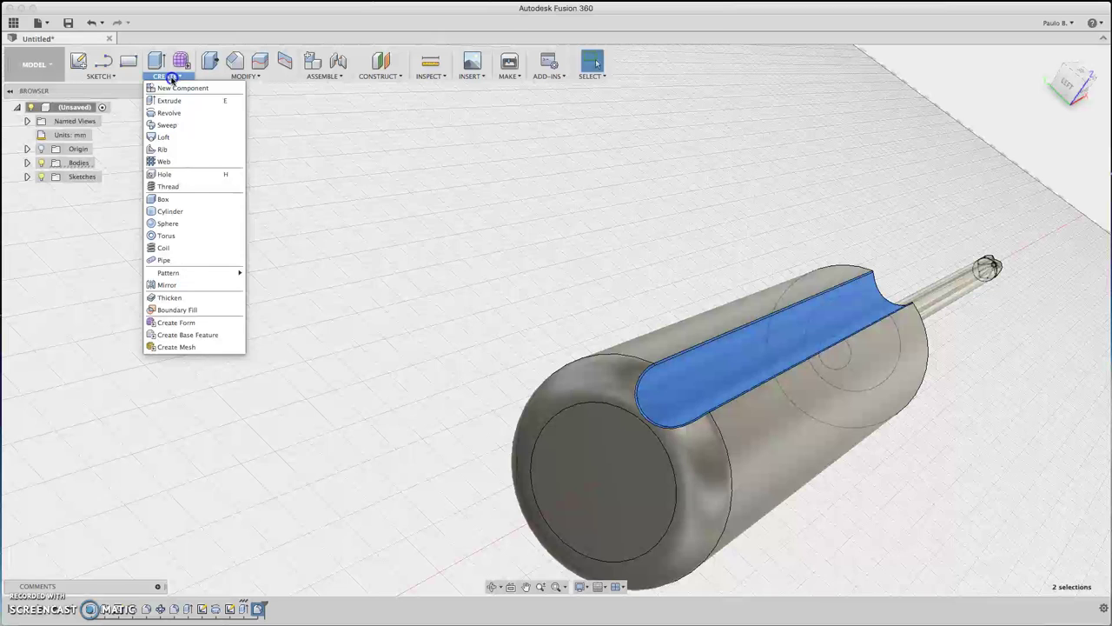
{"action": "mouse_move", "coordinate": [229, 276]}
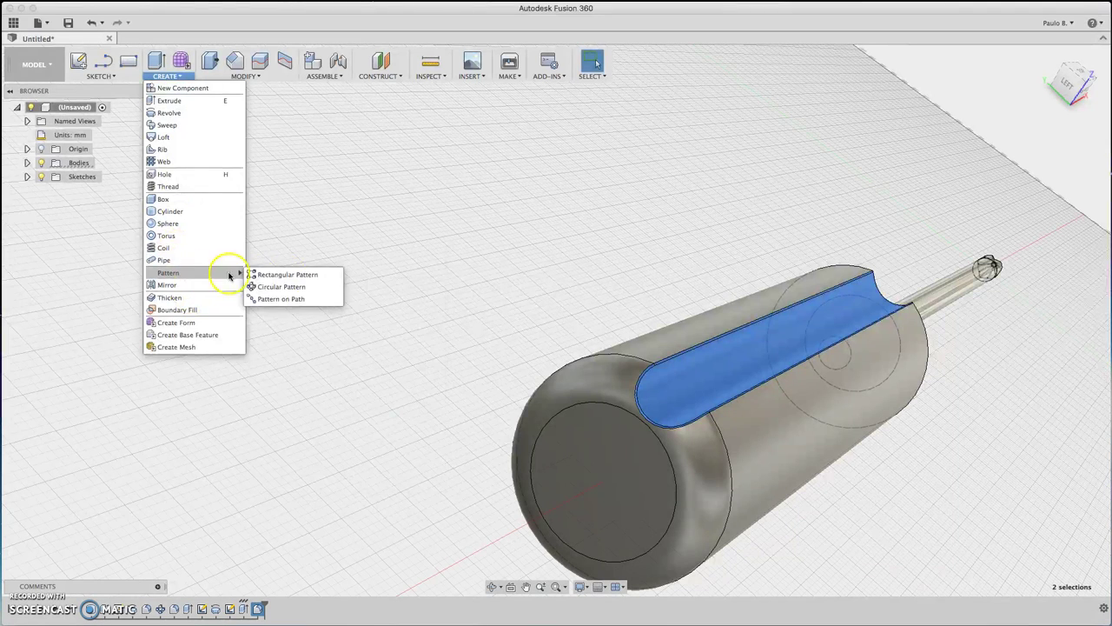
{"action": "left_click", "coordinate": [286, 289]}
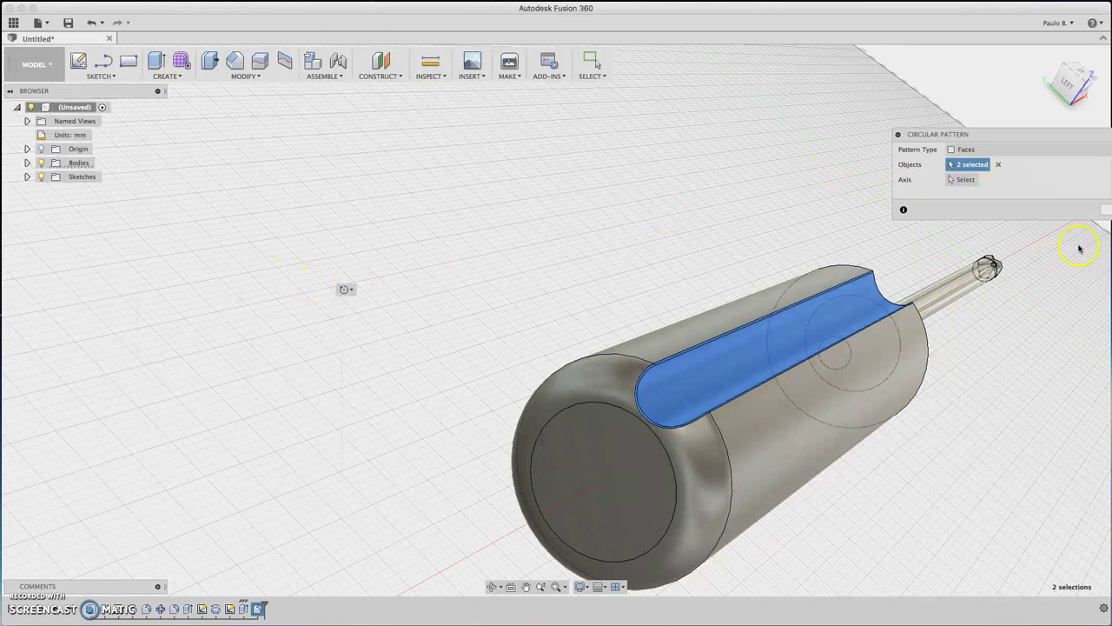
{"action": "left_click", "coordinate": [963, 179]}
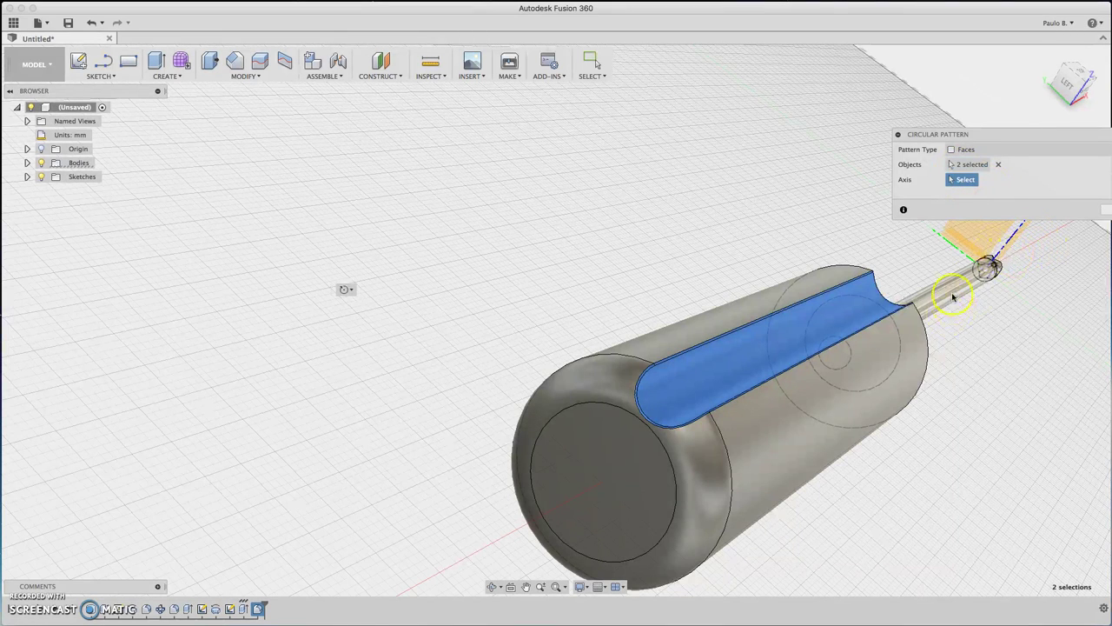
{"action": "left_click", "coordinate": [990, 270]}
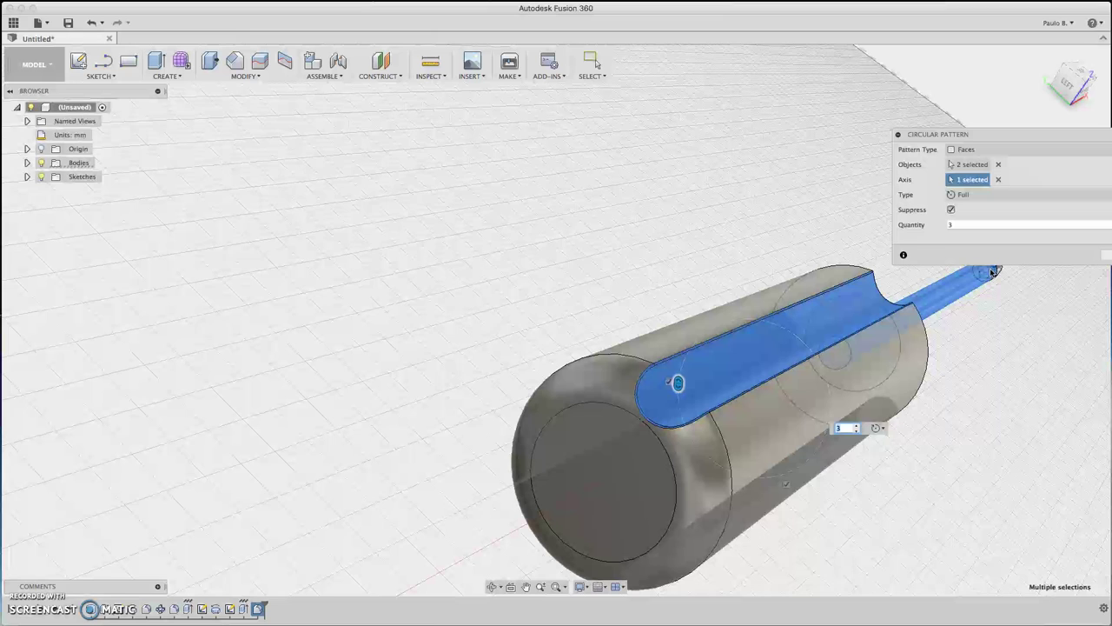
{"action": "left_click", "coordinate": [984, 224]}
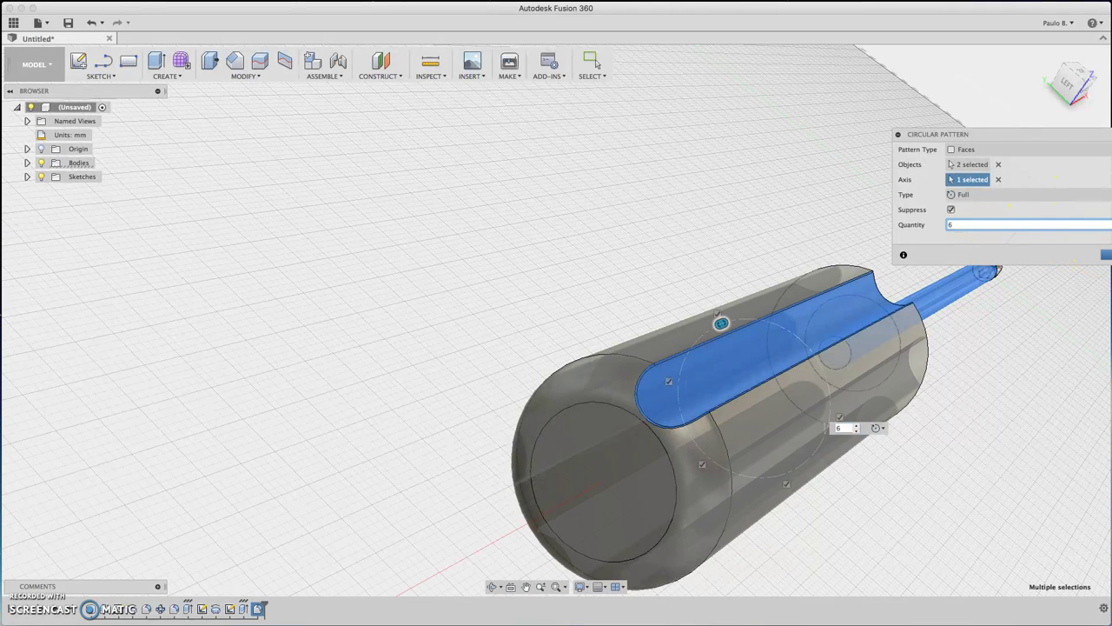
{"action": "key", "text": "Return"}
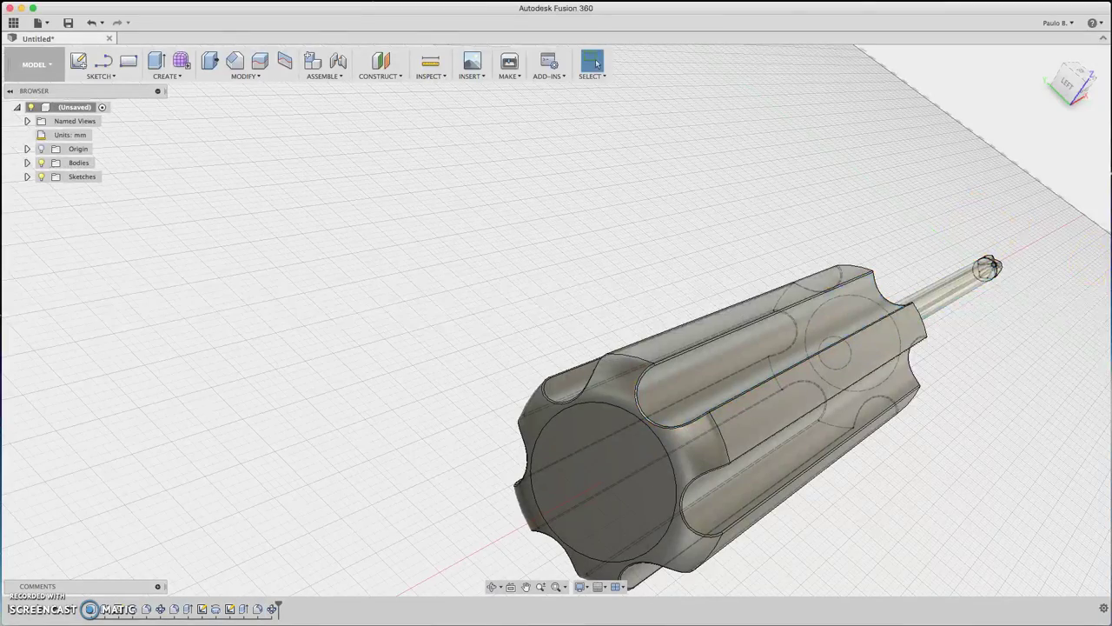
Step: On the front plane, sketch a circle about 27 mm in diameter above the handle's shaft-side end, slightly overlapping its outer edge
{"action": "left_click_drag", "start_coordinate": [1073, 84], "coordinate": [1005, 82]}
{"action": "scroll", "coordinate": [750, 332], "scroll_direction": "up", "scroll_amount": 3}
{"action": "scroll", "coordinate": [750, 332], "scroll_direction": "down", "scroll_amount": 4}
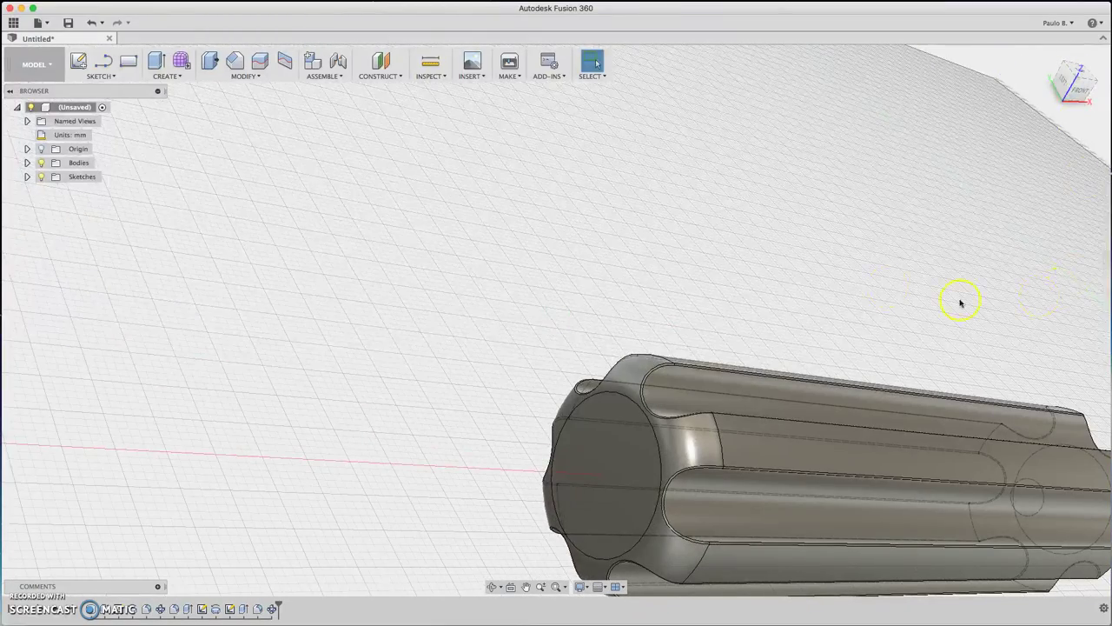
{"action": "left_click", "coordinate": [559, 587]}
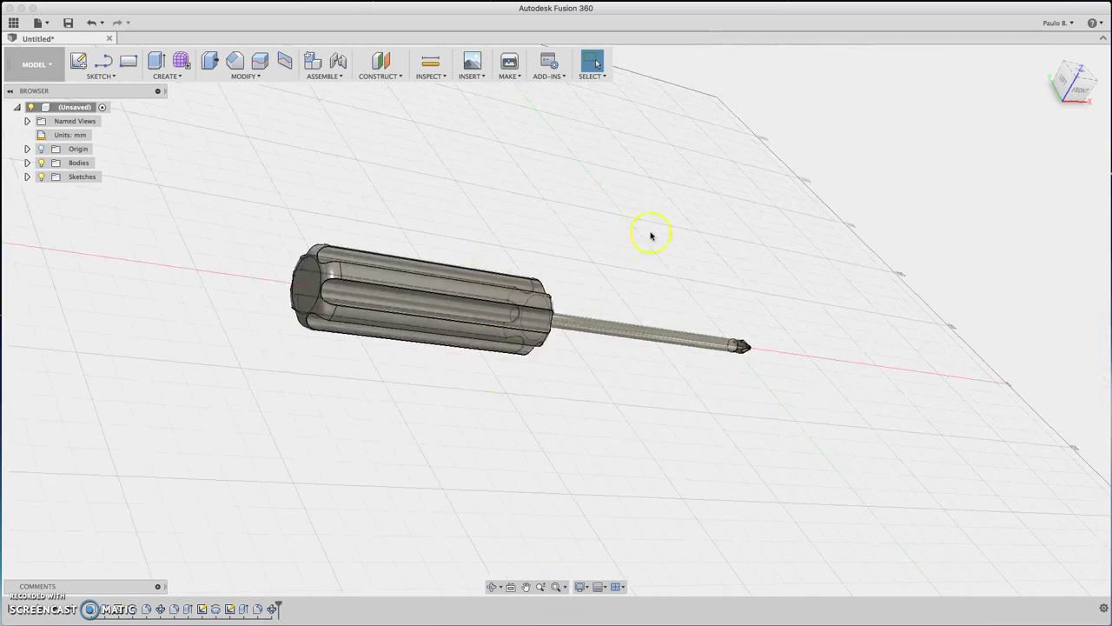
{"action": "left_click_drag", "start_coordinate": [1080, 92], "coordinate": [1029, 102]}
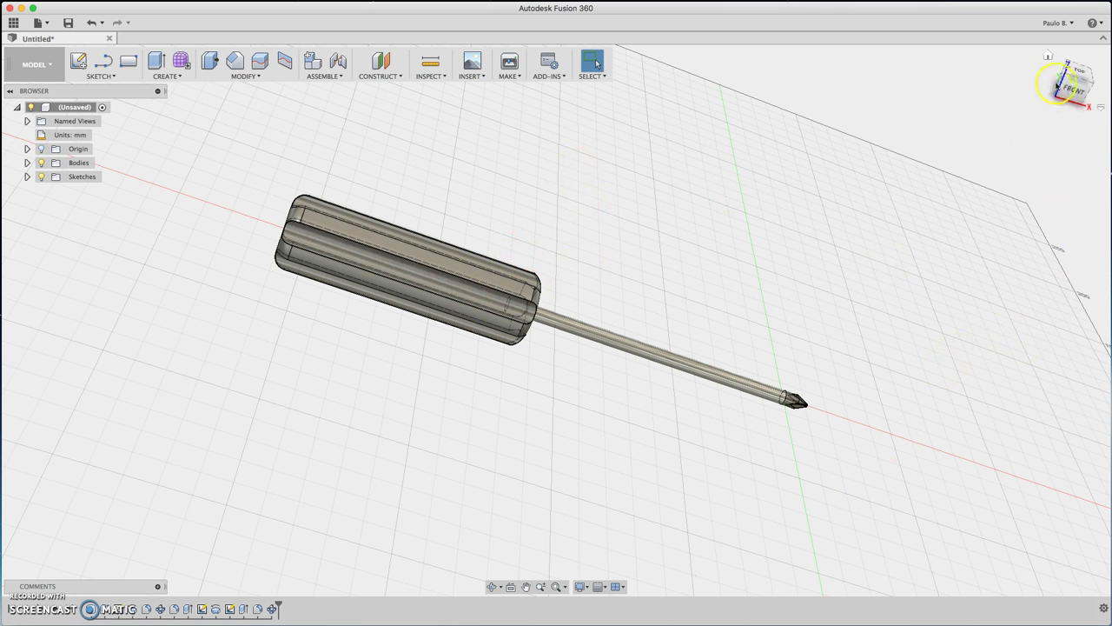
{"action": "left_click", "coordinate": [1075, 92]}
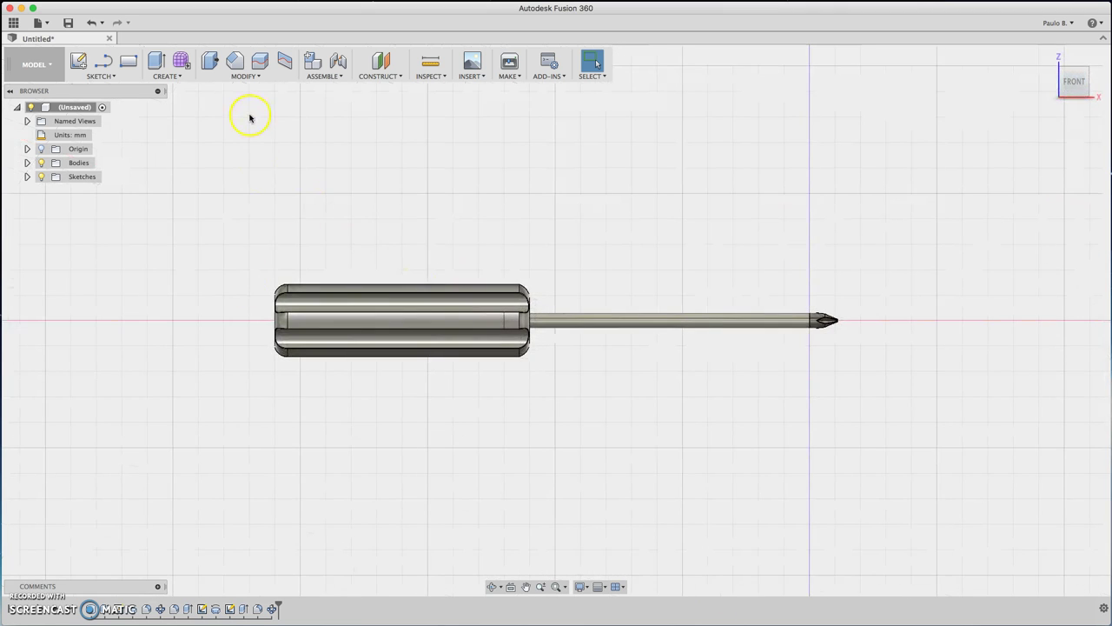
{"action": "left_click", "coordinate": [861, 289]}
{"action": "left_click", "coordinate": [166, 318]}
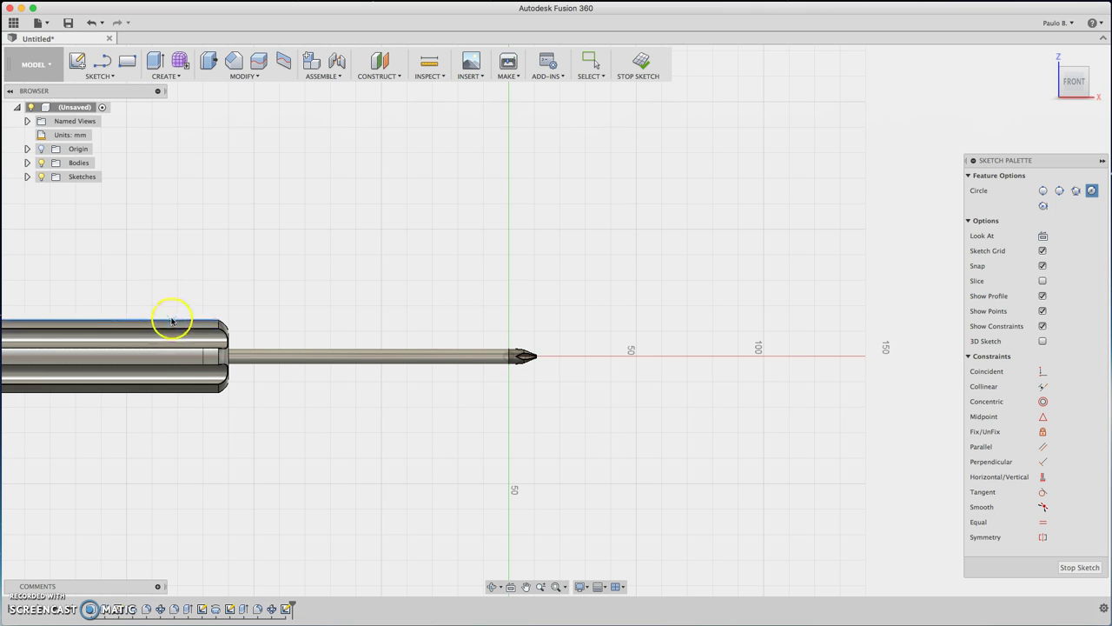
{"action": "left_click_drag", "start_coordinate": [172, 297], "coordinate": [191, 330]}
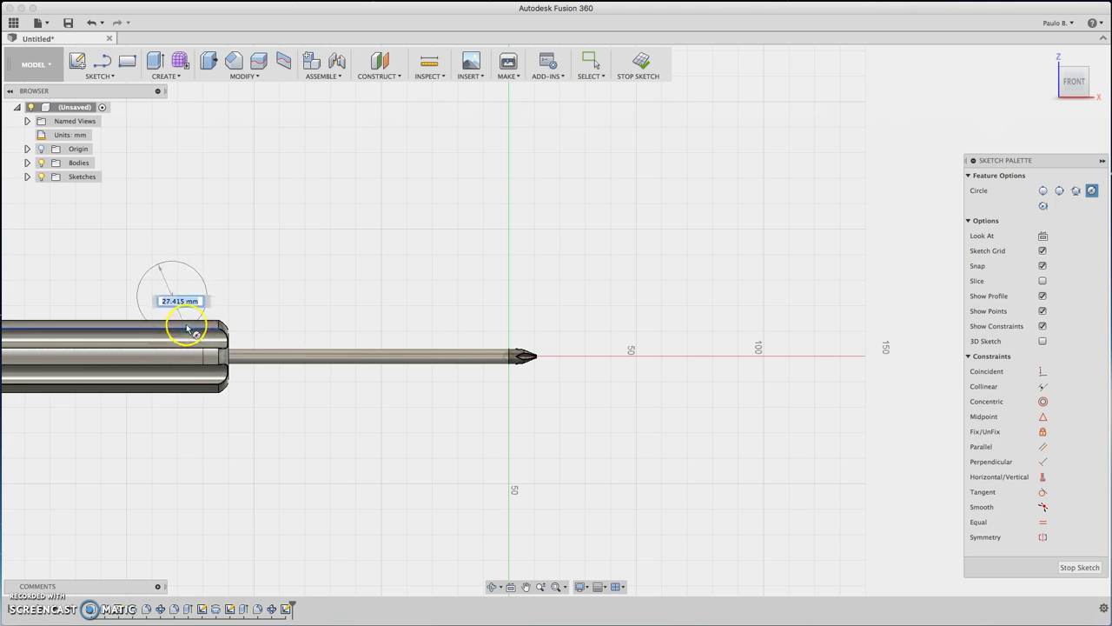
{"action": "left_click", "coordinate": [186, 324]}
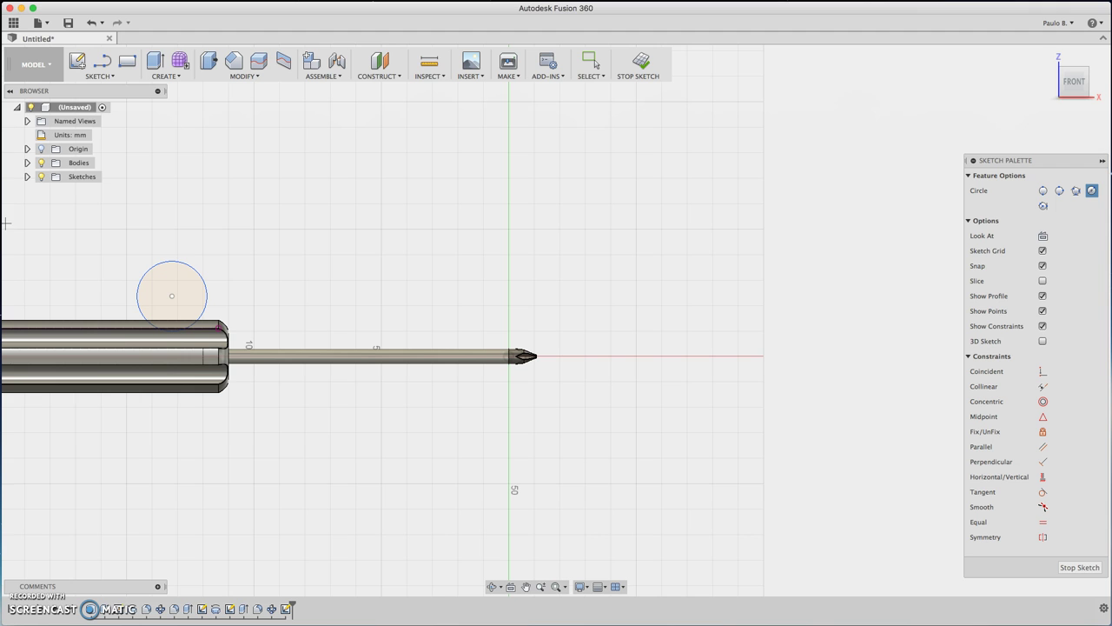
Step: Revolve the circle 360 degrees around the X axis as a cut, forming a neck near the handle's shaft-side end
{"action": "left_click", "coordinate": [156, 76]}
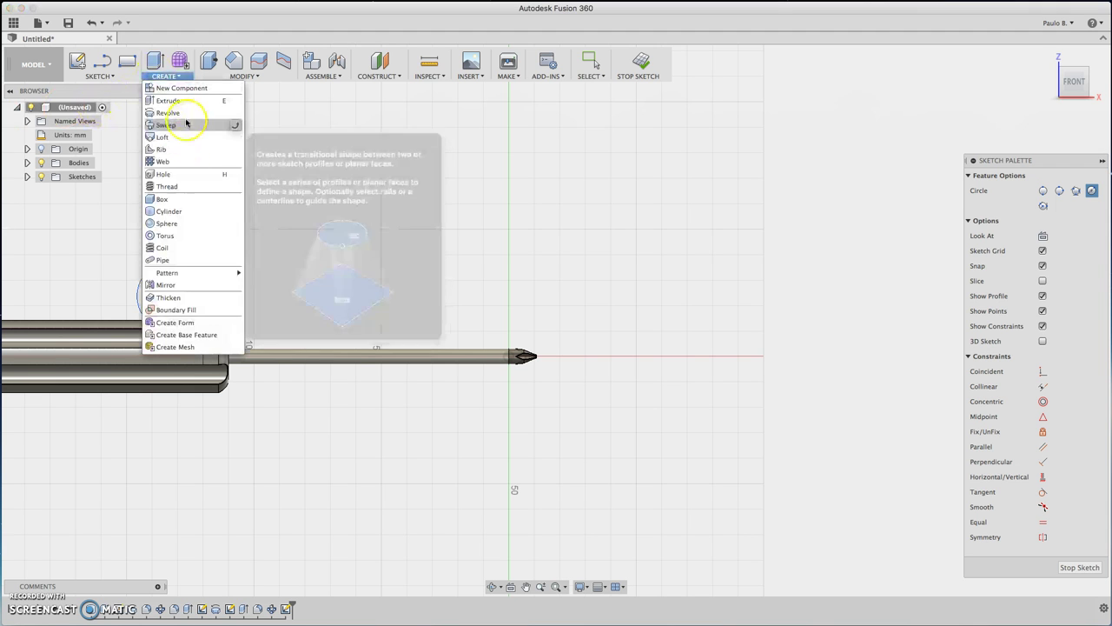
{"action": "left_click", "coordinate": [170, 111]}
{"action": "left_click", "coordinate": [196, 290]}
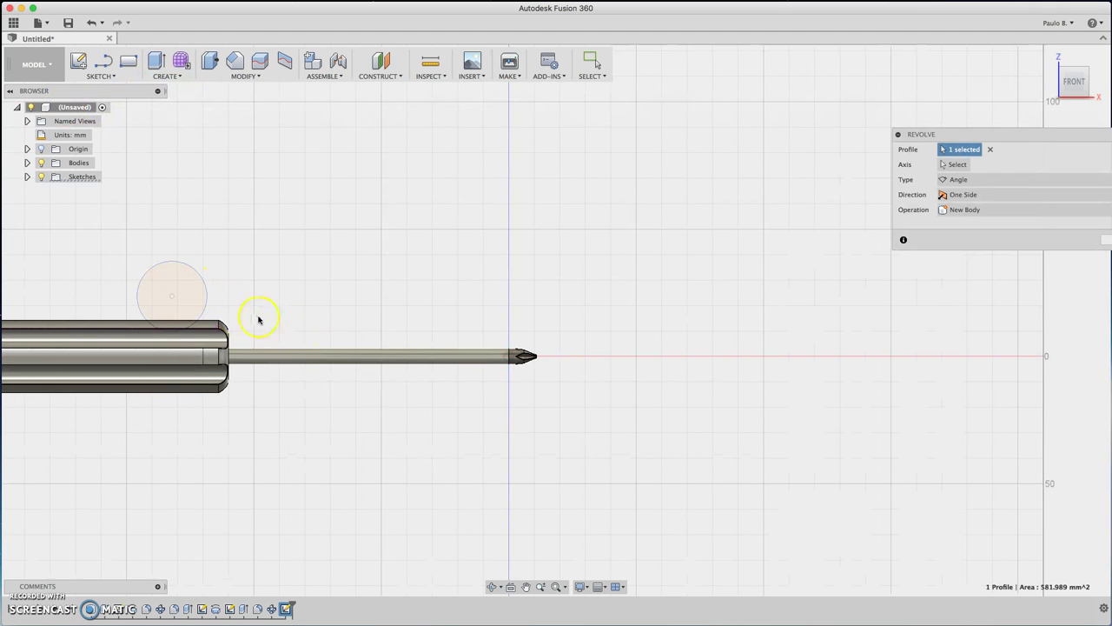
{"action": "left_click", "coordinate": [963, 165]}
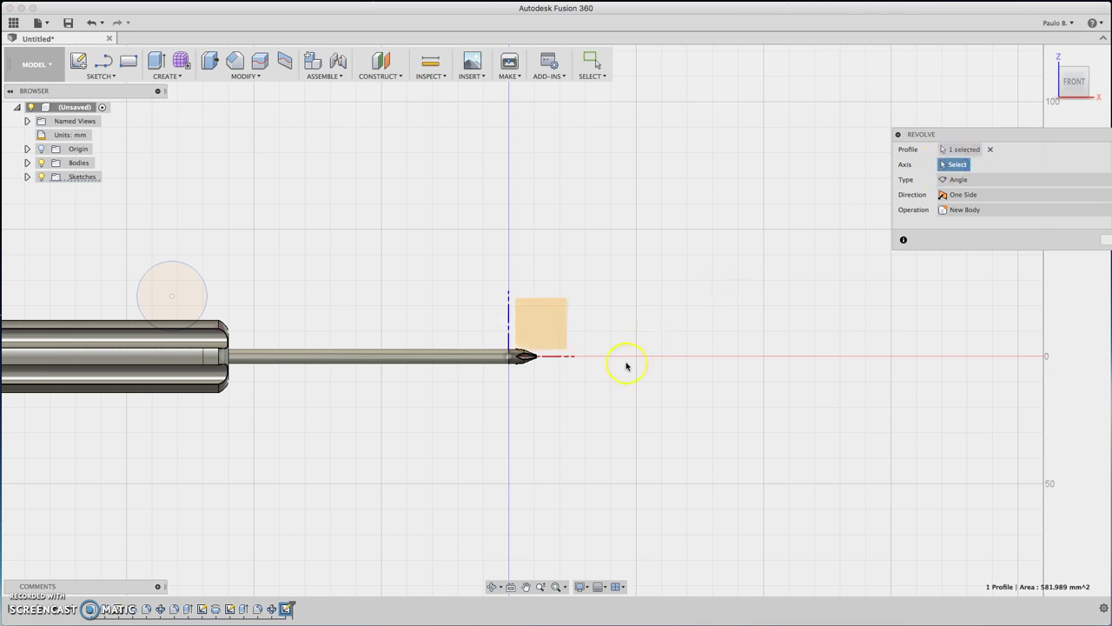
{"action": "left_click", "coordinate": [559, 358]}
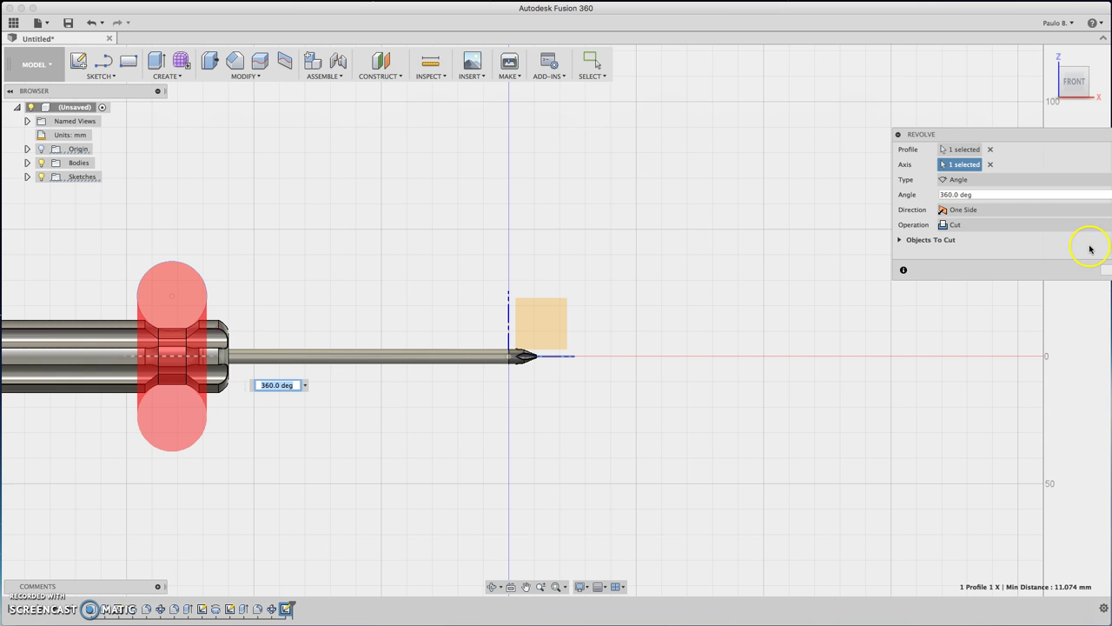
{"action": "key", "text": "Return"}
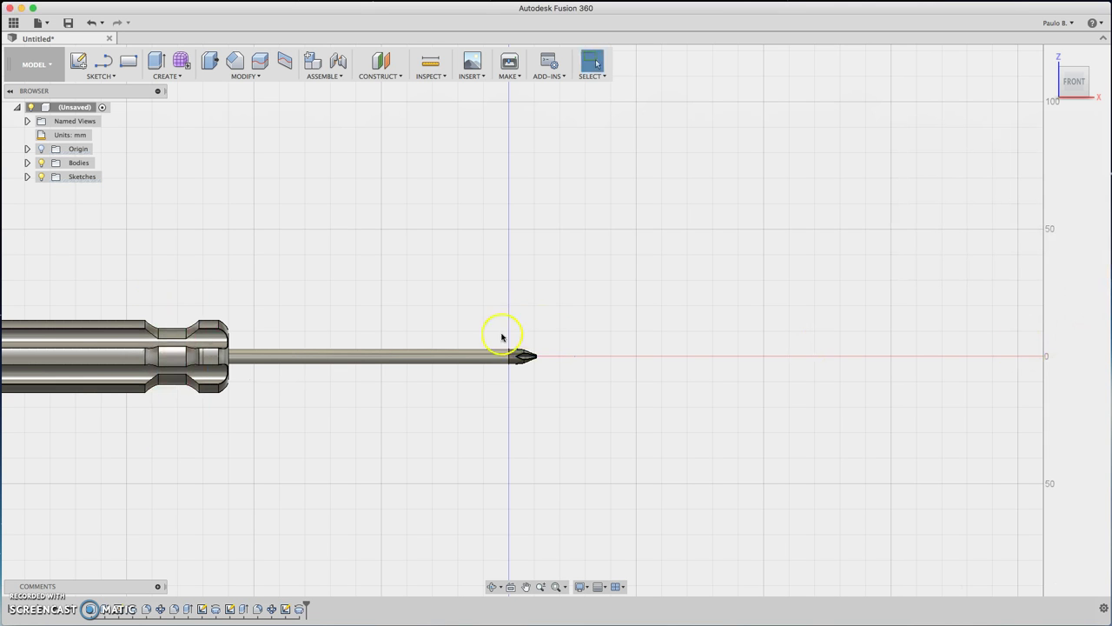
Step: Start a constant-radius fillet and select the neck cut's border edges on the handle's front-facing ribs
{"action": "scroll", "coordinate": [70, 390], "scroll_direction": "up", "scroll_amount": 5}
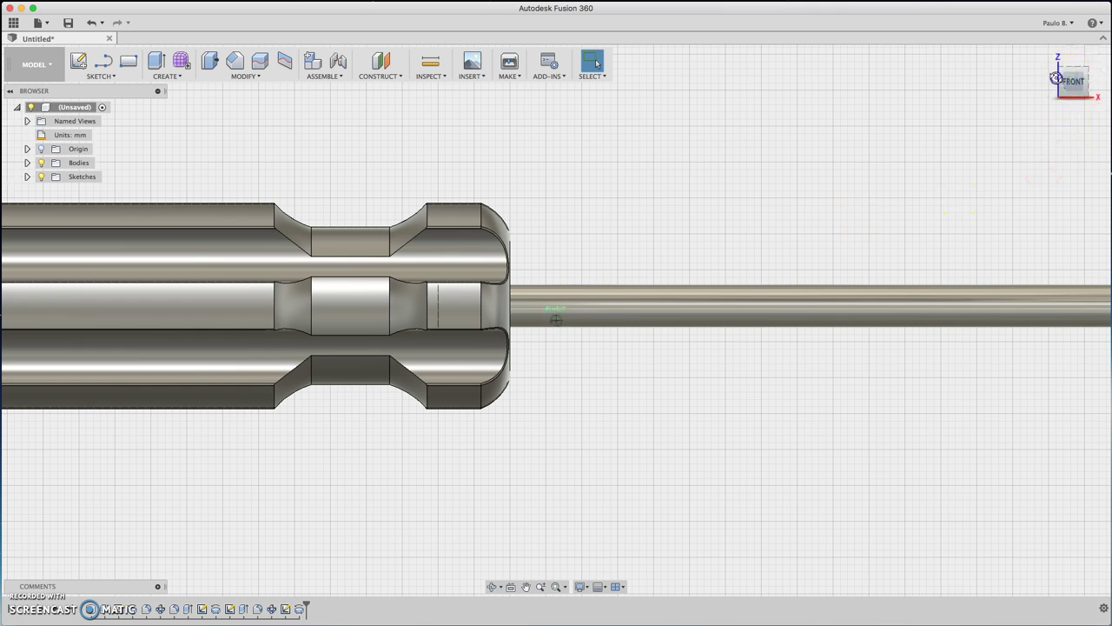
{"action": "left_click_drag", "start_coordinate": [1071, 78], "coordinate": [1056, 77]}
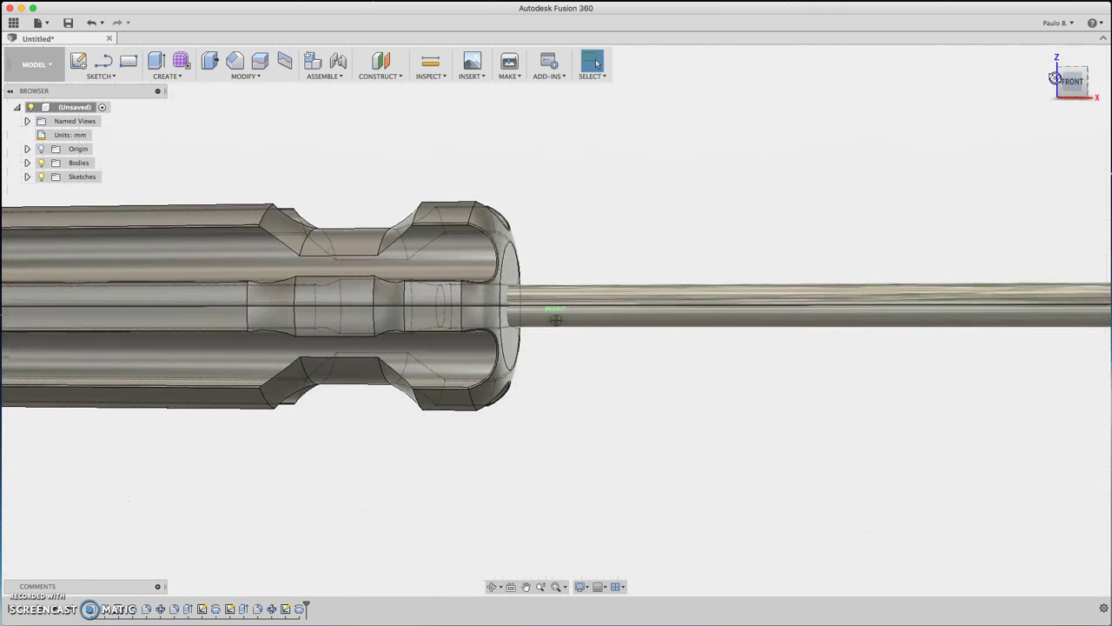
{"action": "left_click", "coordinate": [286, 246]}
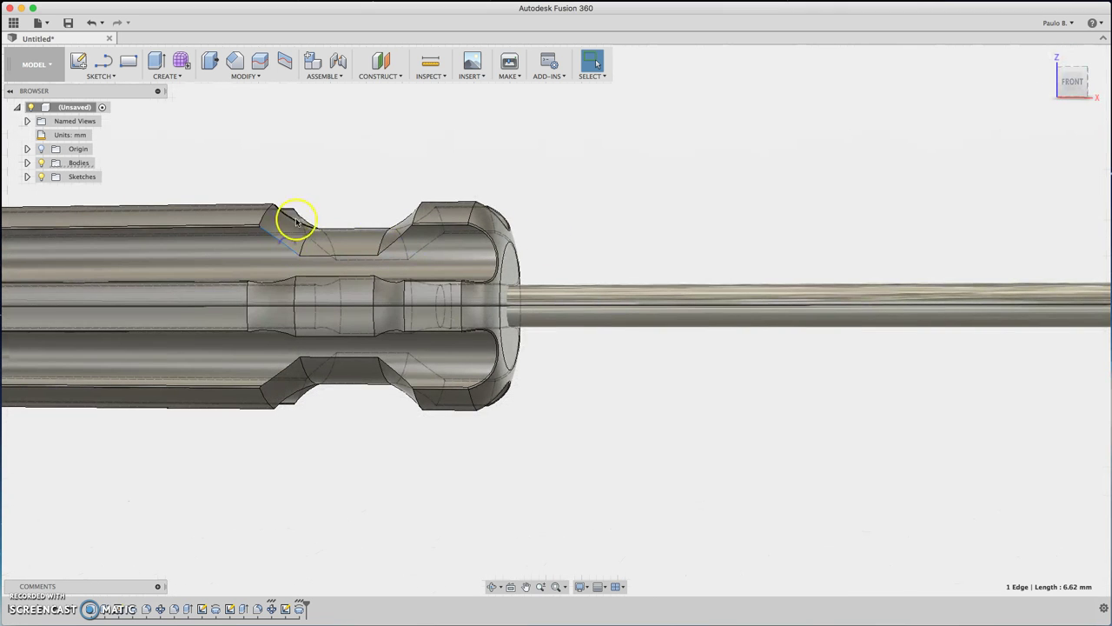
{"action": "left_click", "coordinate": [298, 611]}
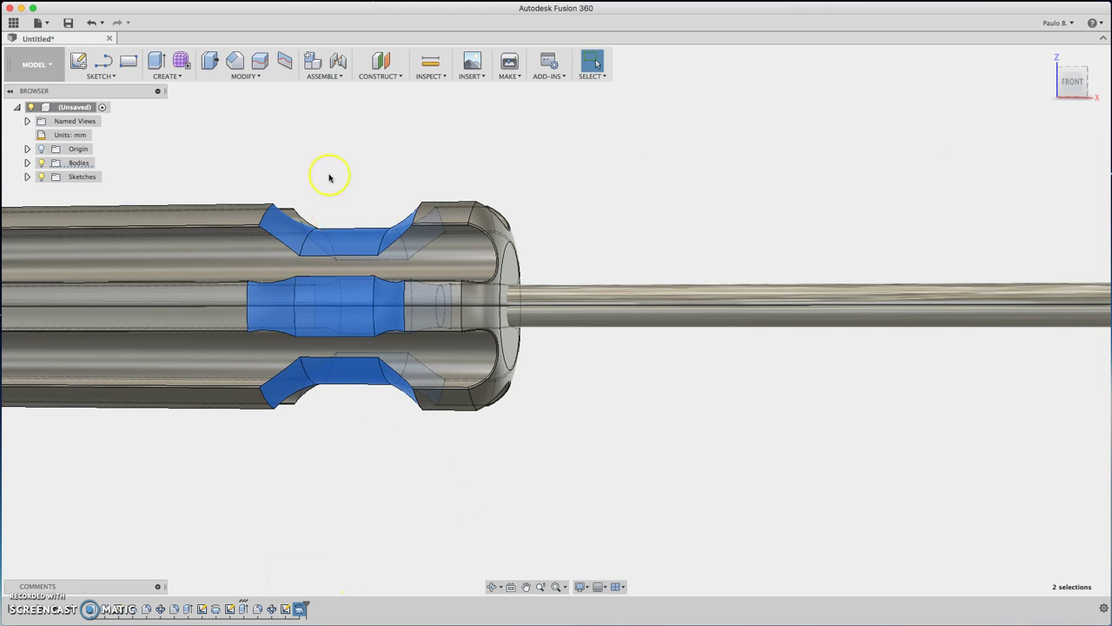
{"action": "key", "text": "f"}
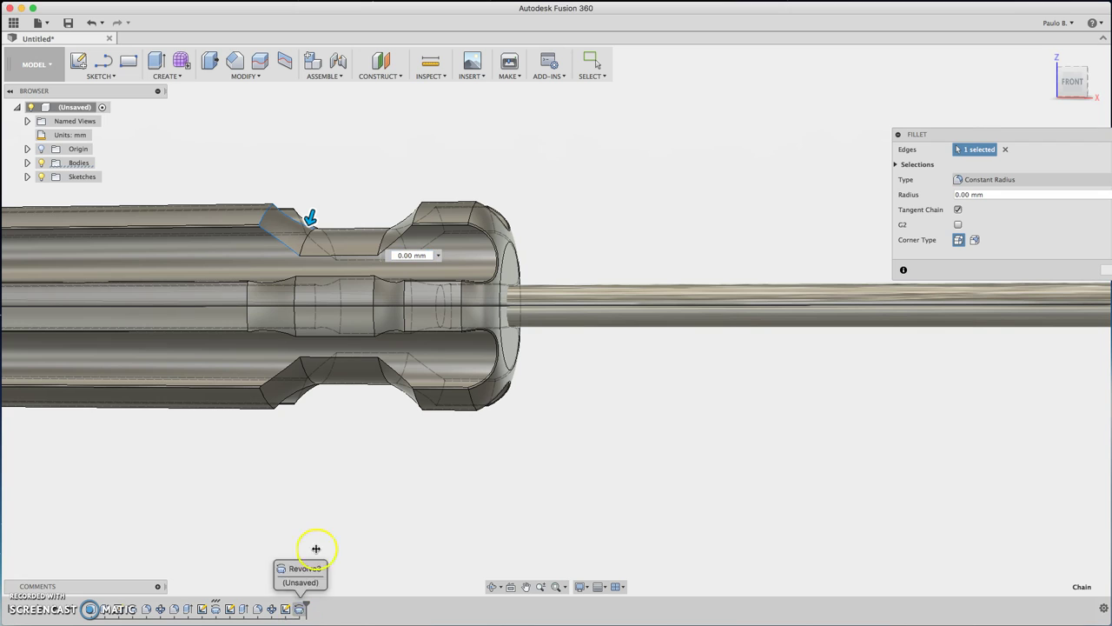
{"action": "left_click", "coordinate": [347, 229]}
{"action": "left_click", "coordinate": [391, 241]}
{"action": "left_click", "coordinate": [417, 204]}
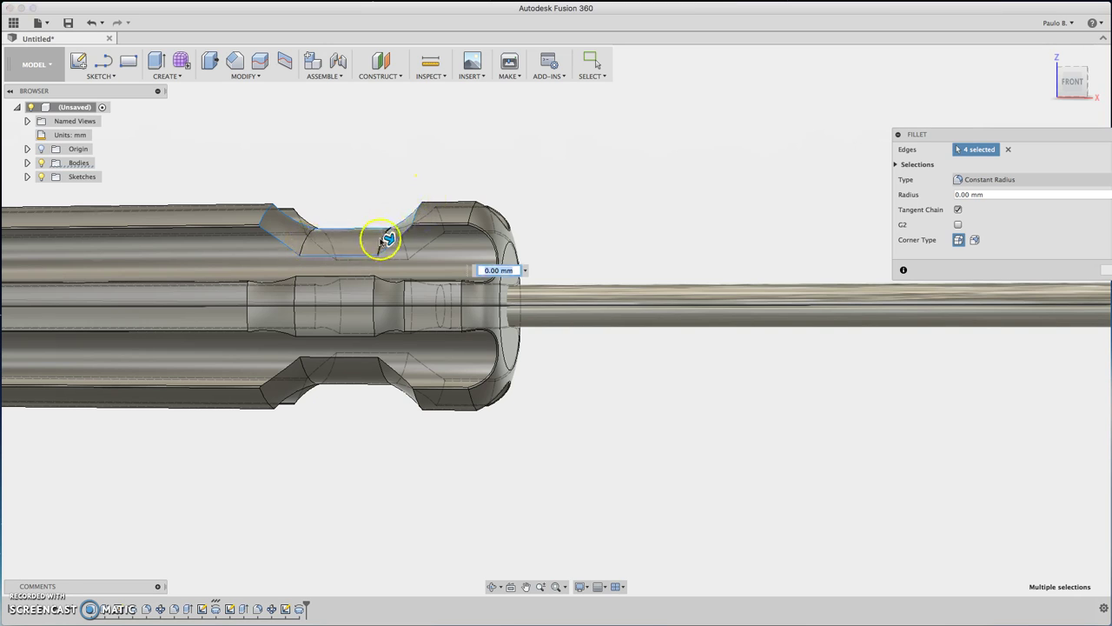
{"action": "left_click", "coordinate": [280, 281]}
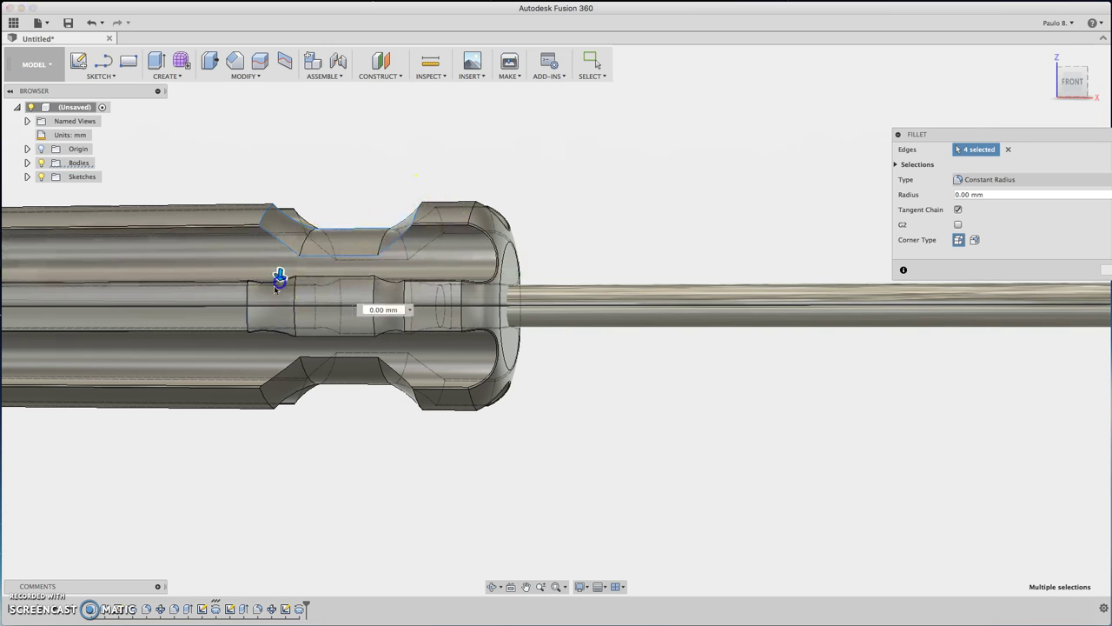
{"action": "left_click", "coordinate": [404, 305]}
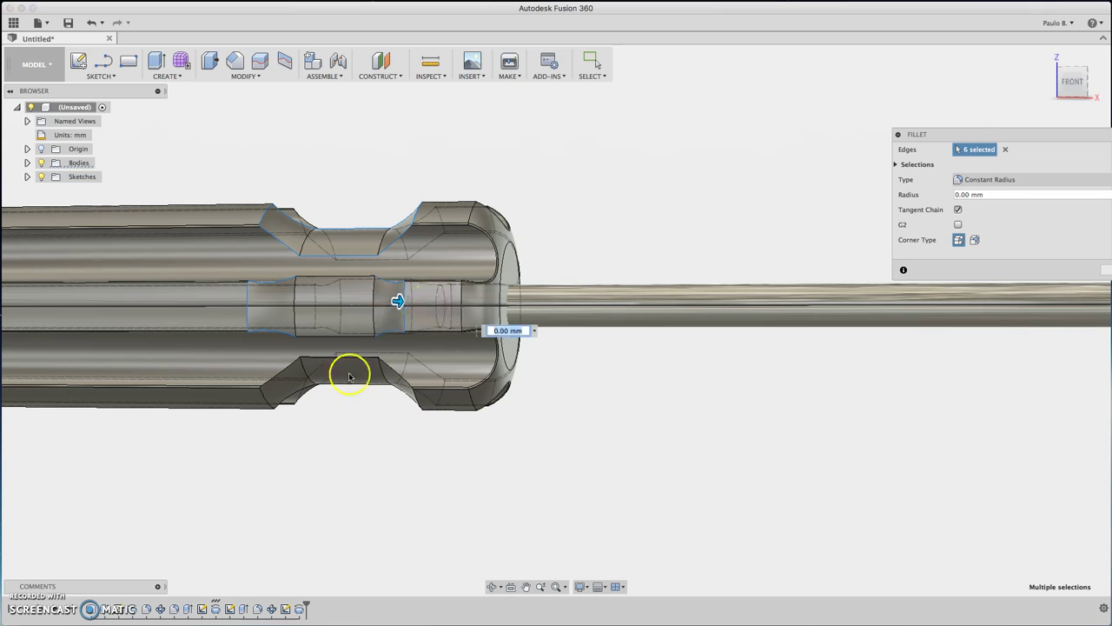
{"action": "left_click", "coordinate": [405, 394]}
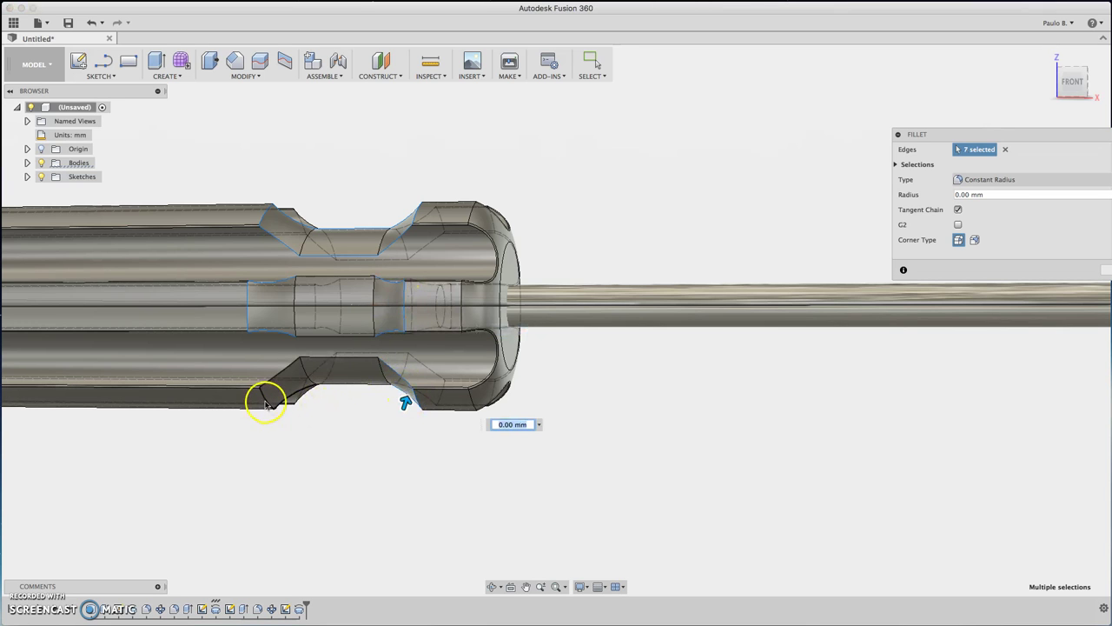
{"action": "left_click", "coordinate": [294, 400]}
Step: Add the neck cut's remaining border edges on the underside and rear ribs to the fillet selection
{"action": "left_click_drag", "start_coordinate": [1073, 84], "coordinate": [1066, 35]}
{"action": "left_click", "coordinate": [260, 356]}
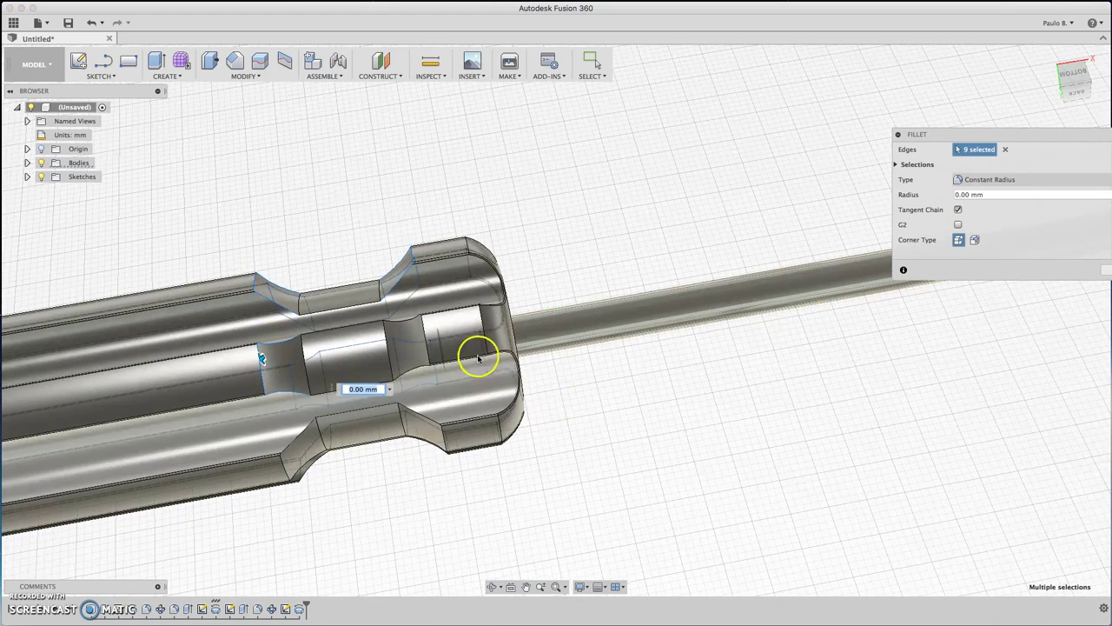
{"action": "left_click", "coordinate": [441, 427]}
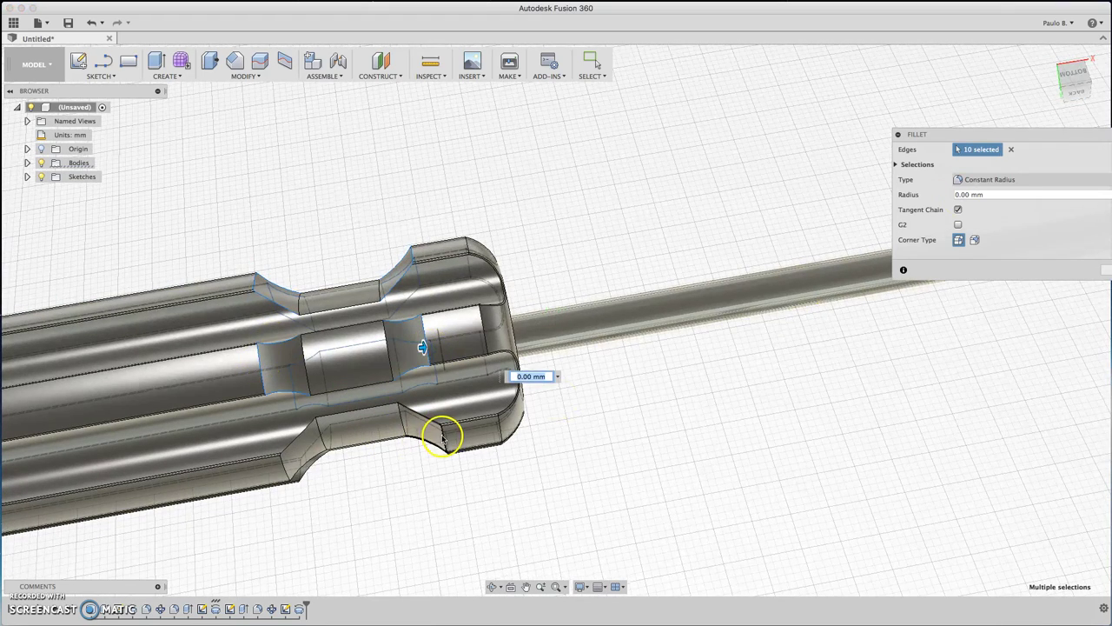
{"action": "left_click", "coordinate": [263, 471]}
{"action": "left_click", "coordinate": [284, 471]}
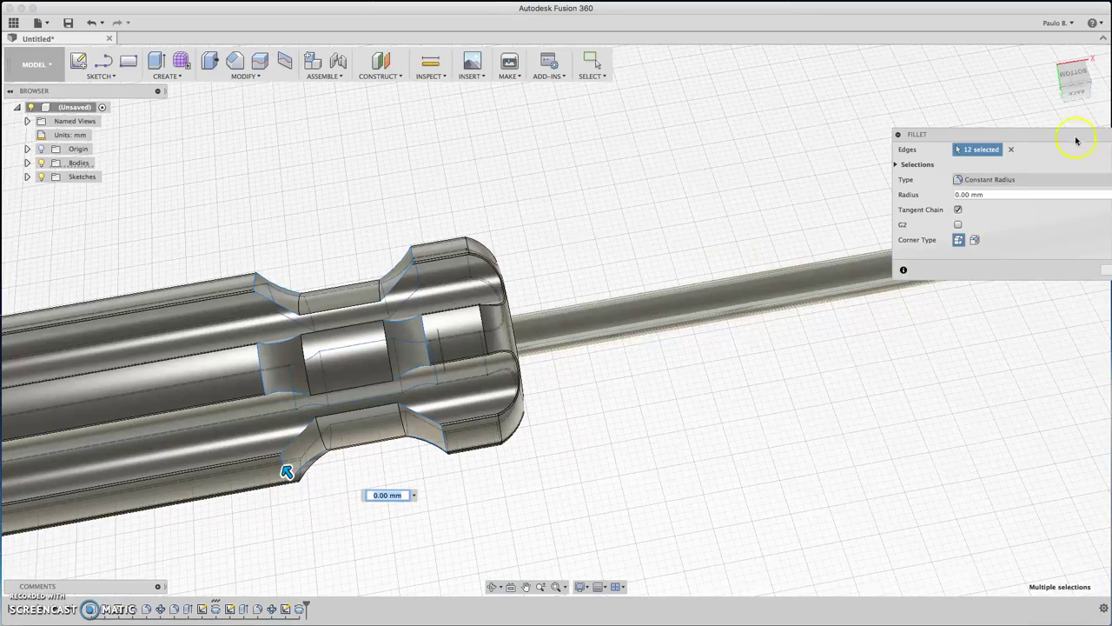
{"action": "left_click_drag", "start_coordinate": [1082, 93], "coordinate": [1067, 130]}
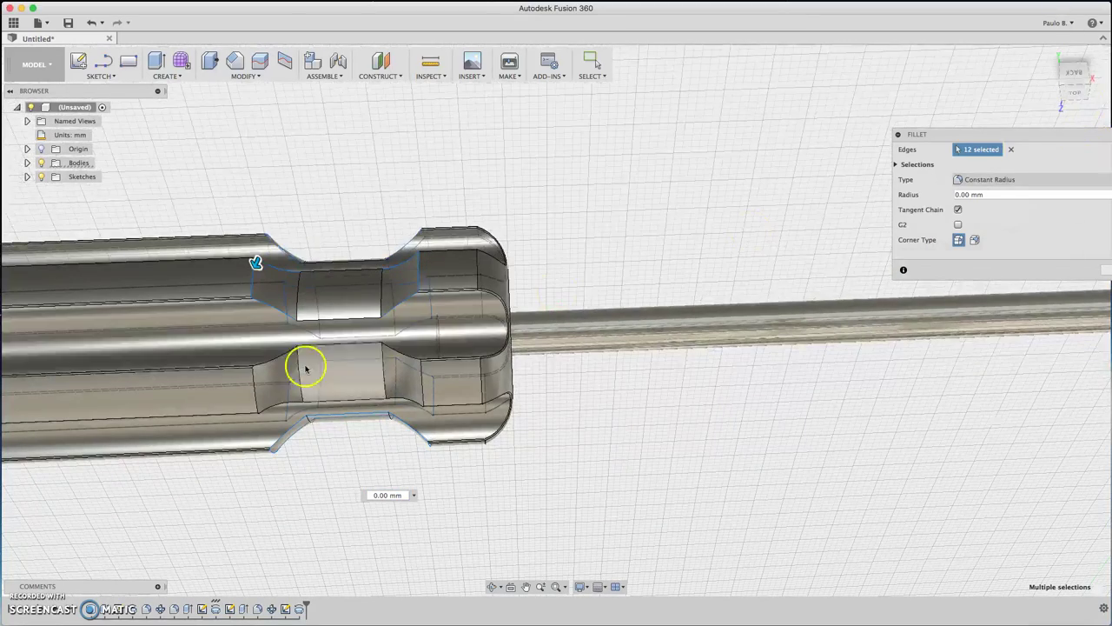
{"action": "left_click", "coordinate": [421, 386]}
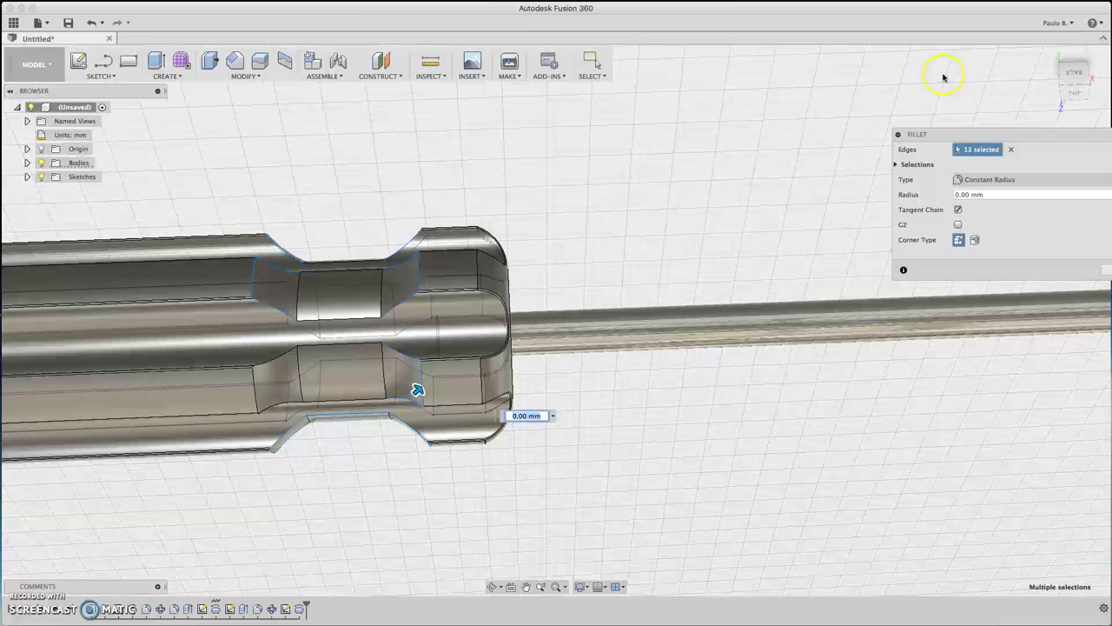
{"action": "left_click", "coordinate": [1079, 92]}
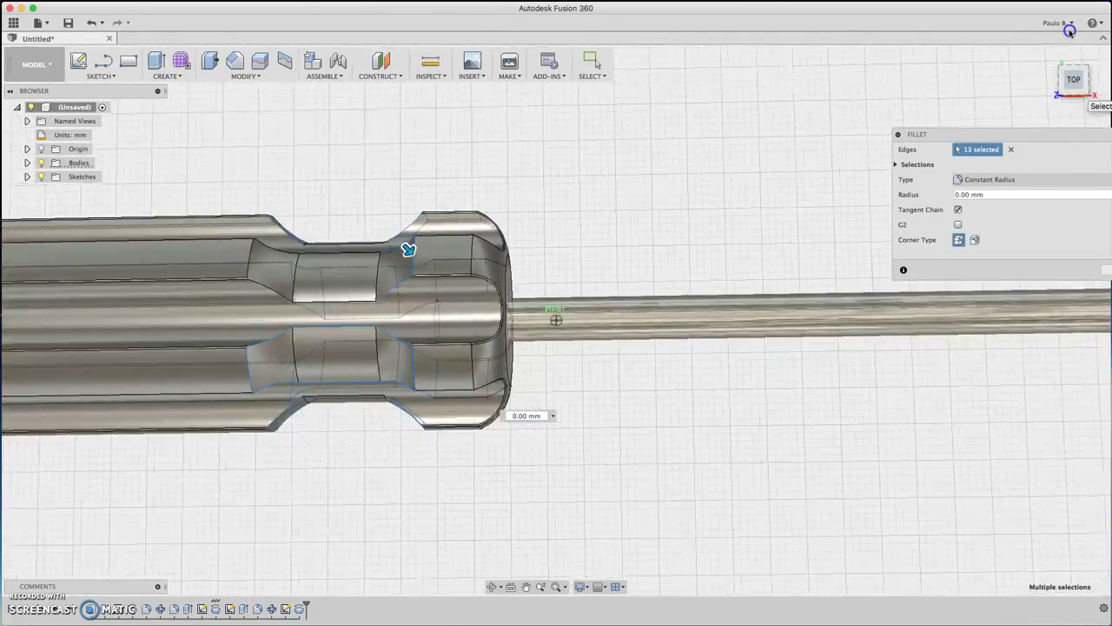
{"action": "left_click", "coordinate": [251, 252]}
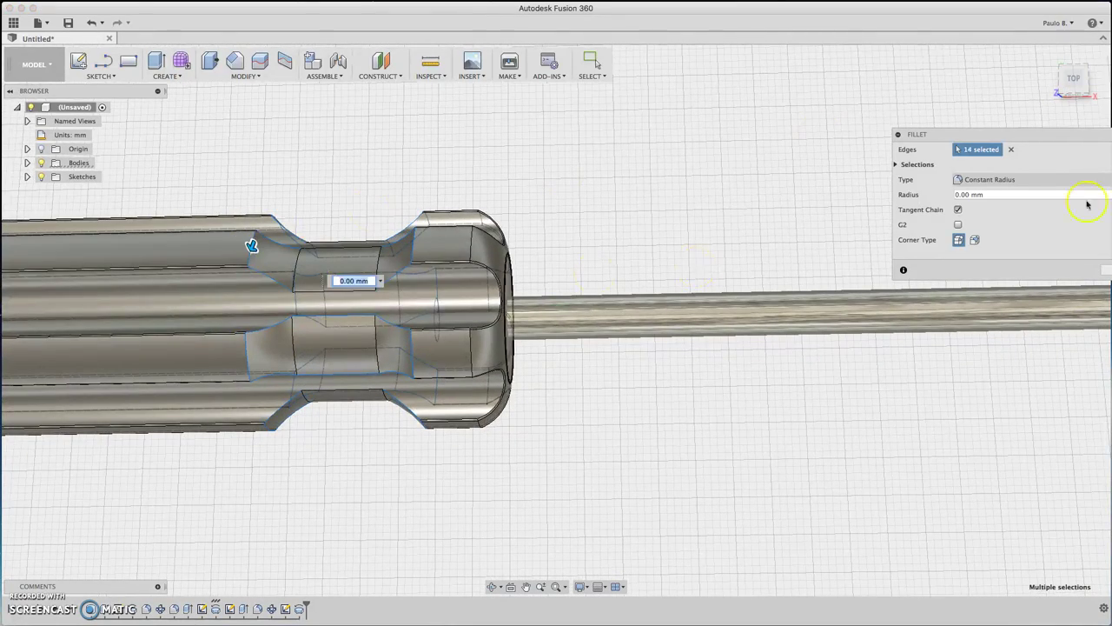
Step: Set the neck edges' fillet radius to 0.2 mm and apply it
{"action": "left_click", "coordinate": [1079, 78]}
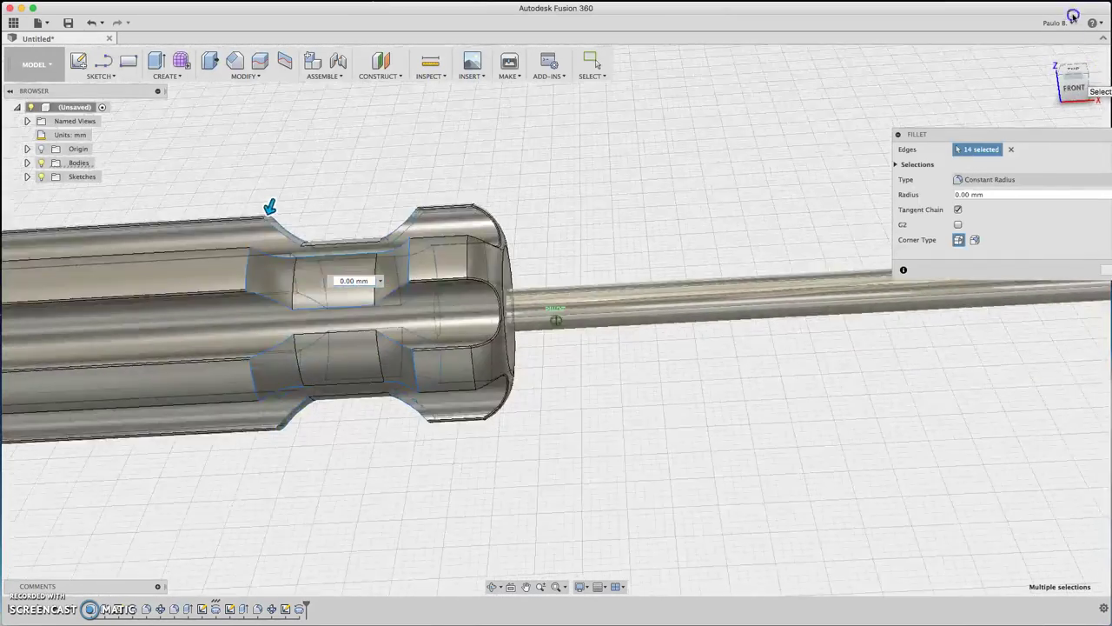
{"action": "left_click", "coordinate": [970, 253]}
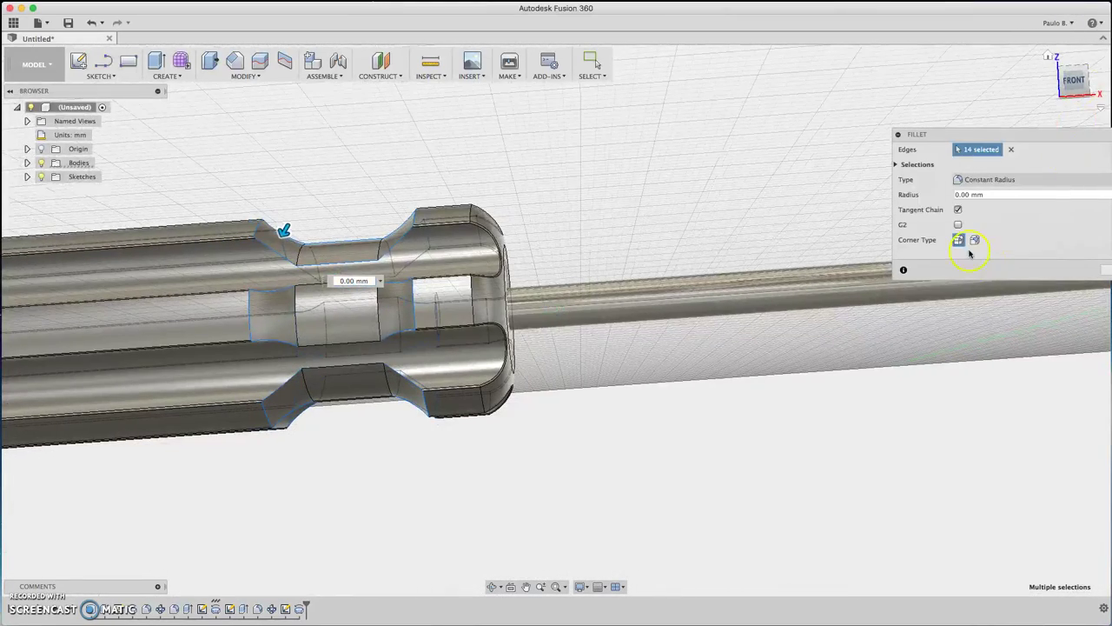
{"action": "left_click", "coordinate": [977, 194]}
{"action": "type", "text": ".2"}
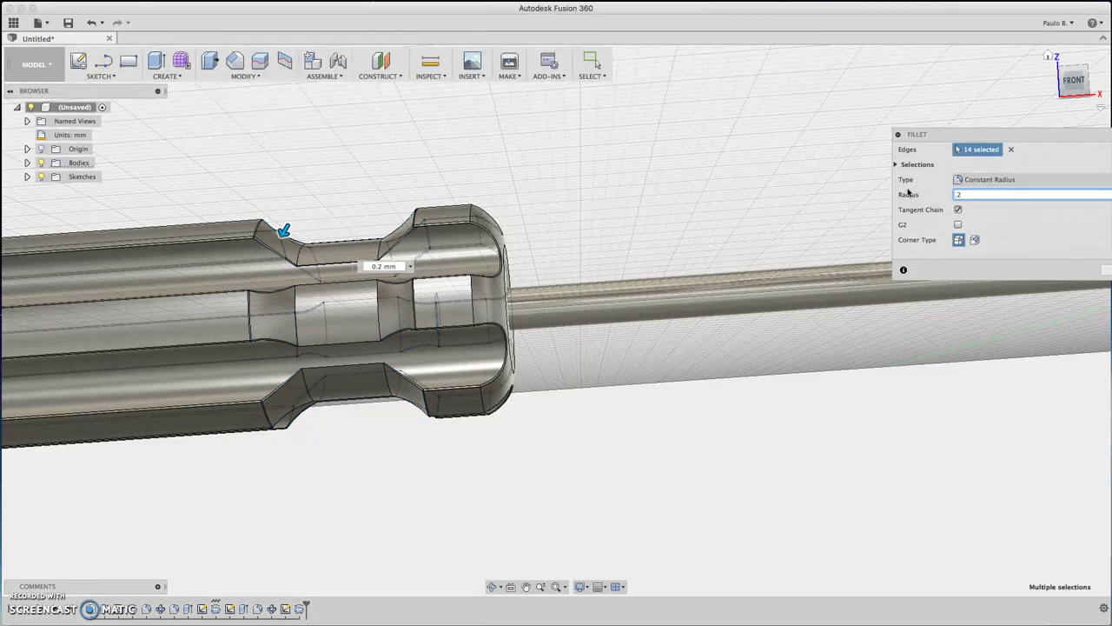
{"action": "key", "text": "Return"}
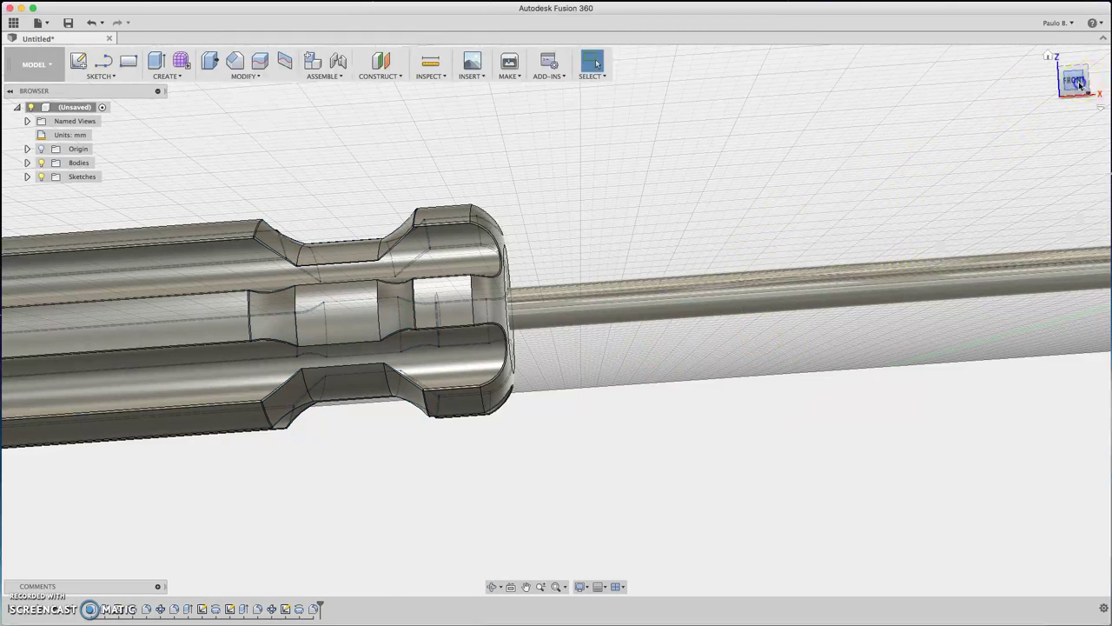
Step: Open the appearance settings for bodies and components, look through the library's metals and collapse the Metal category
{"action": "left_click_drag", "start_coordinate": [1081, 85], "coordinate": [1103, 84]}
{"action": "scroll", "coordinate": [724, 352], "scroll_direction": "up", "scroll_amount": 3}
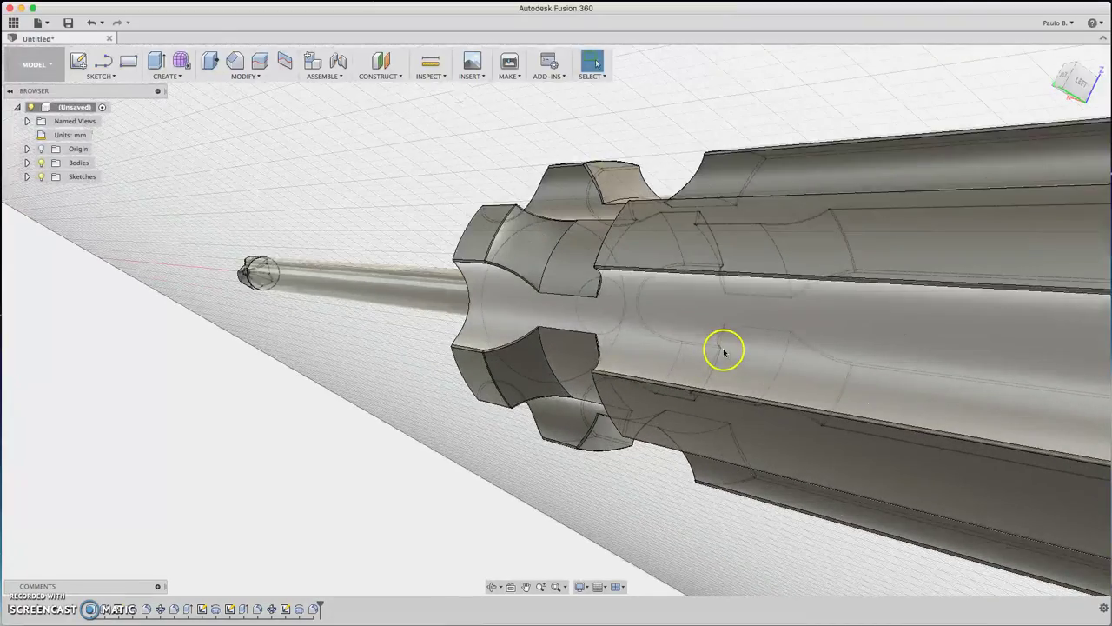
{"action": "scroll", "coordinate": [725, 351], "scroll_direction": "down", "scroll_amount": 10}
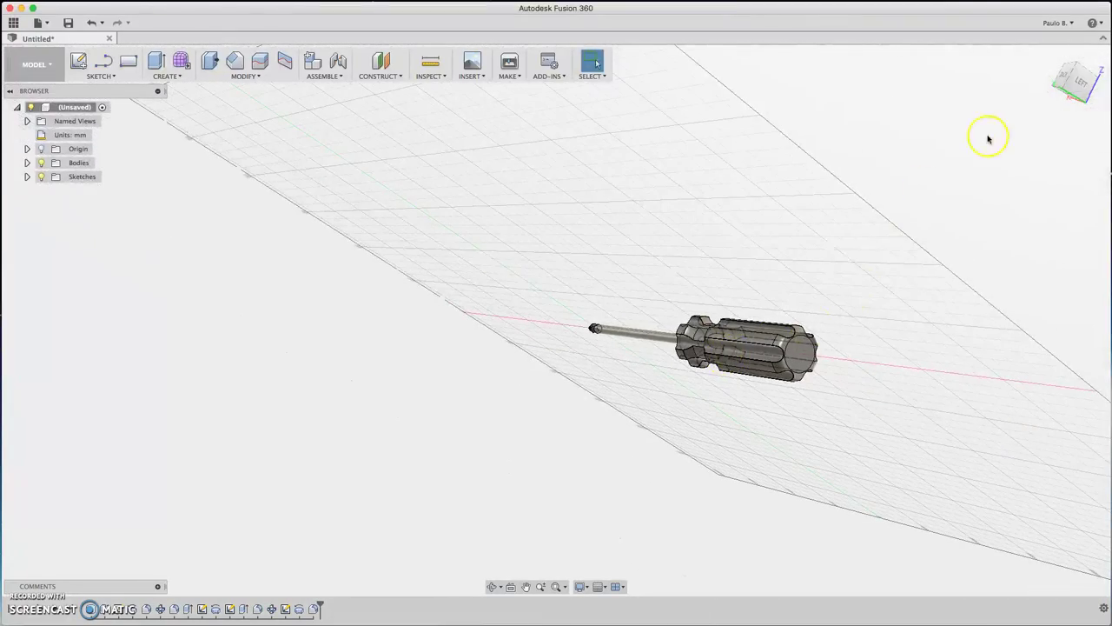
{"action": "left_click", "coordinate": [1046, 59]}
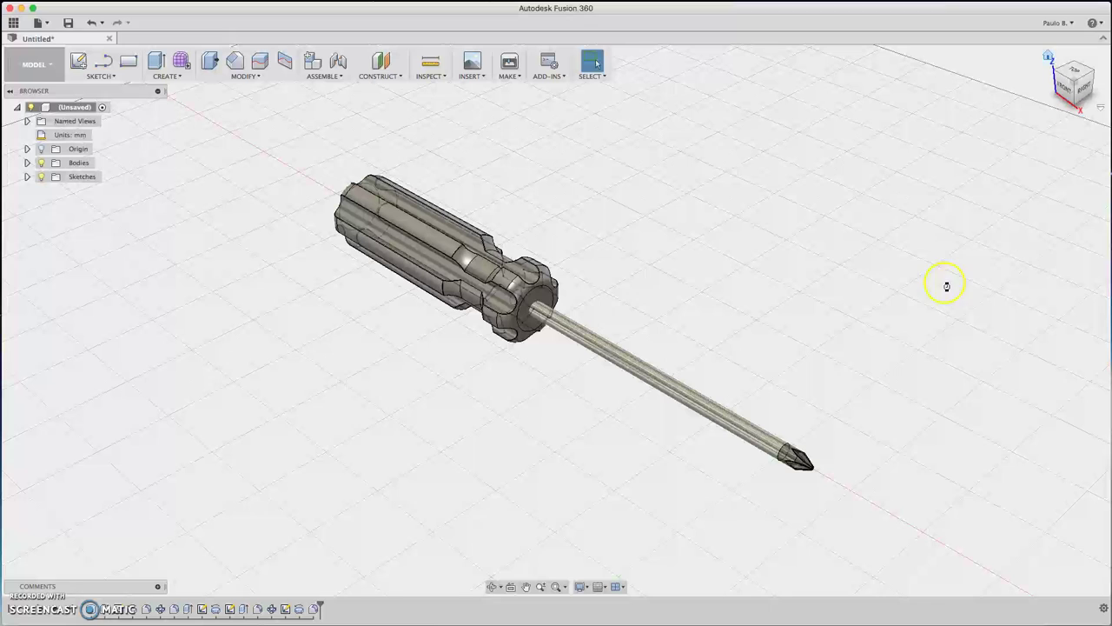
{"action": "key", "text": "a"}
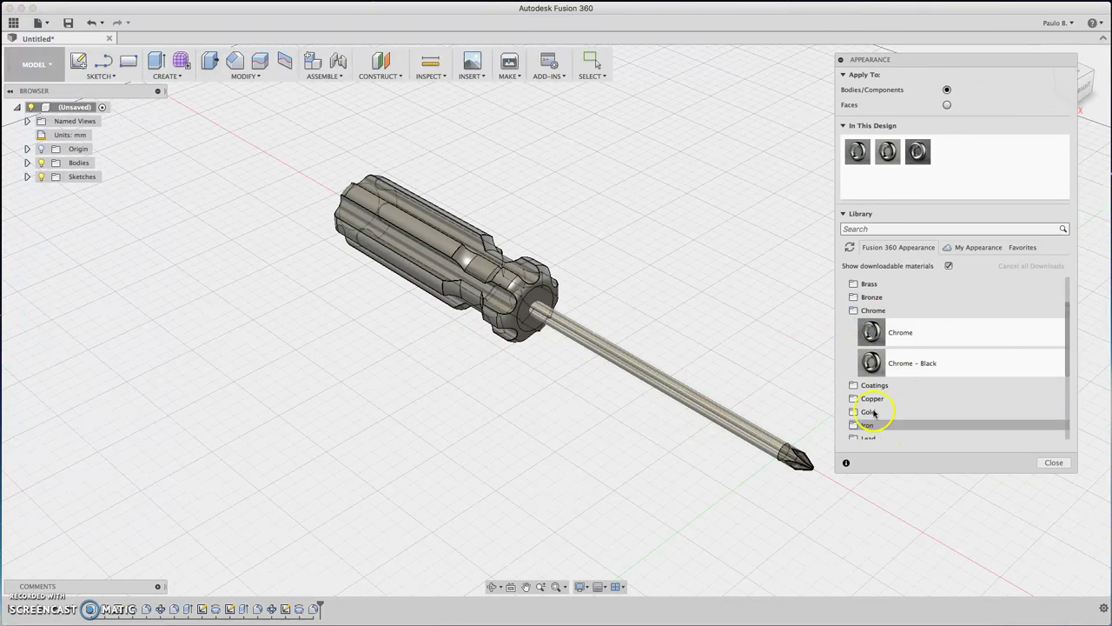
{"action": "scroll", "coordinate": [874, 413], "scroll_direction": "down", "scroll_amount": 5}
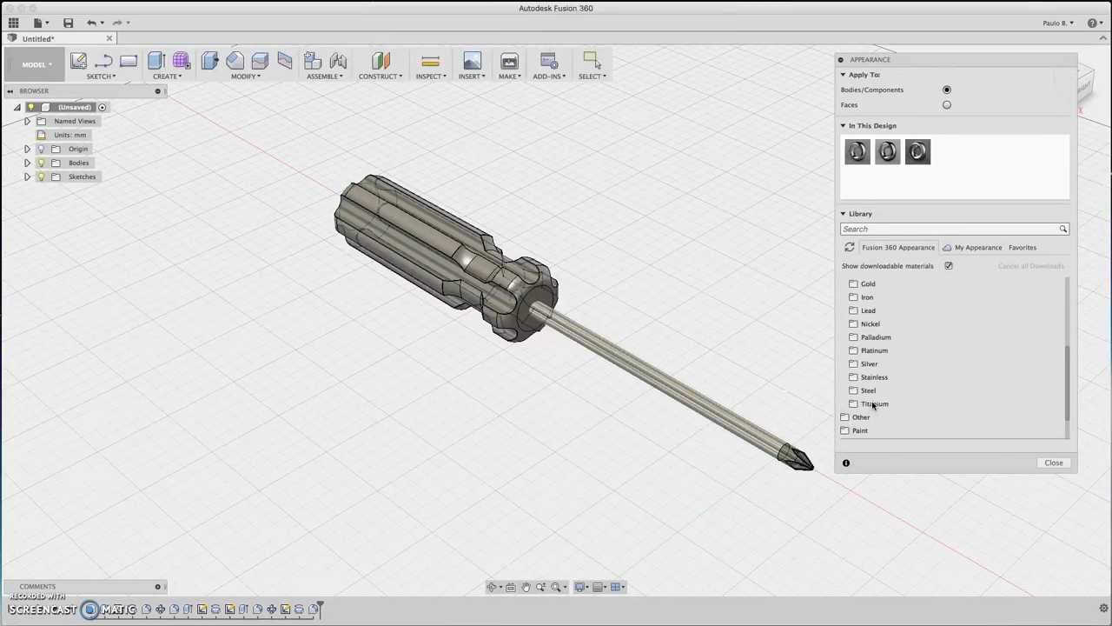
{"action": "scroll", "coordinate": [873, 406], "scroll_direction": "up", "scroll_amount": 5}
{"action": "left_click", "coordinate": [892, 385]}
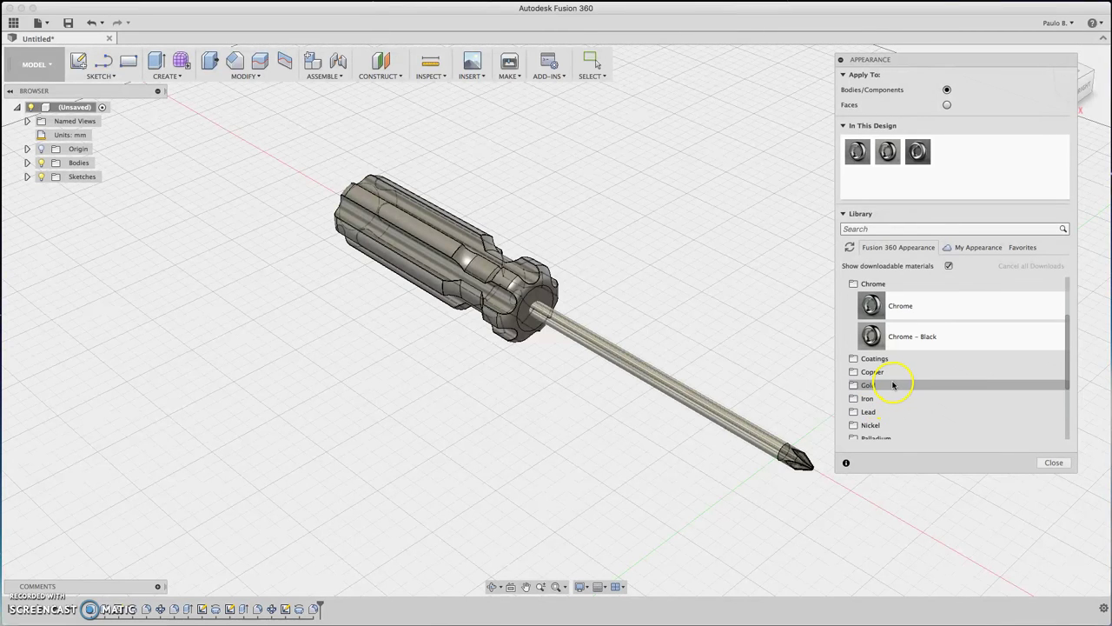
{"action": "scroll", "coordinate": [891, 391], "scroll_direction": "down", "scroll_amount": 4}
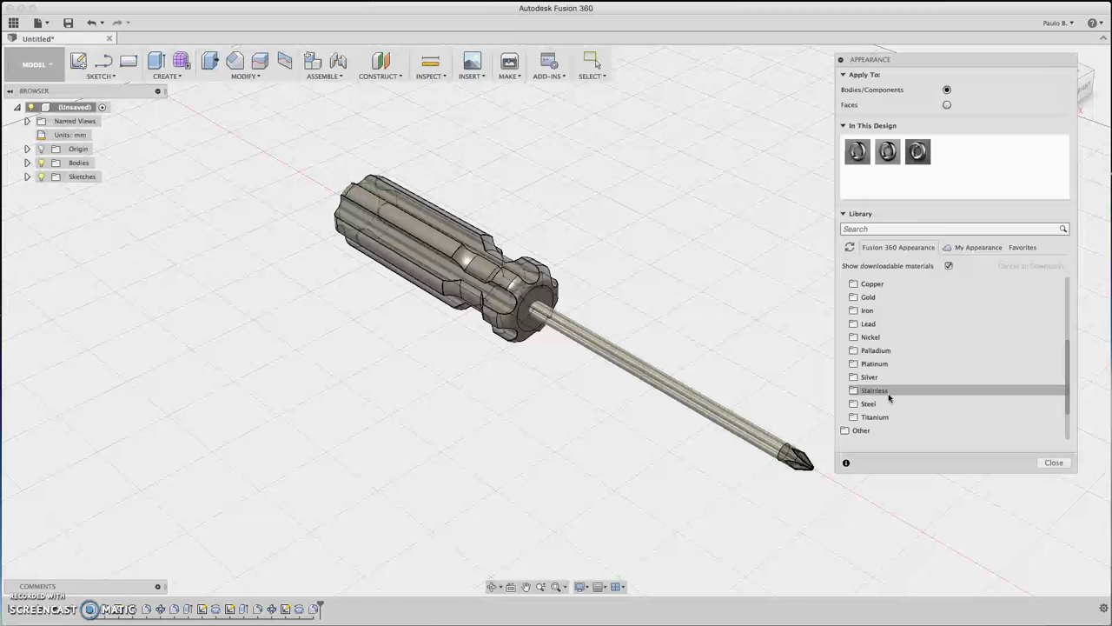
{"action": "scroll", "coordinate": [889, 397], "scroll_direction": "up", "scroll_amount": 6}
{"action": "left_click", "coordinate": [847, 313]}
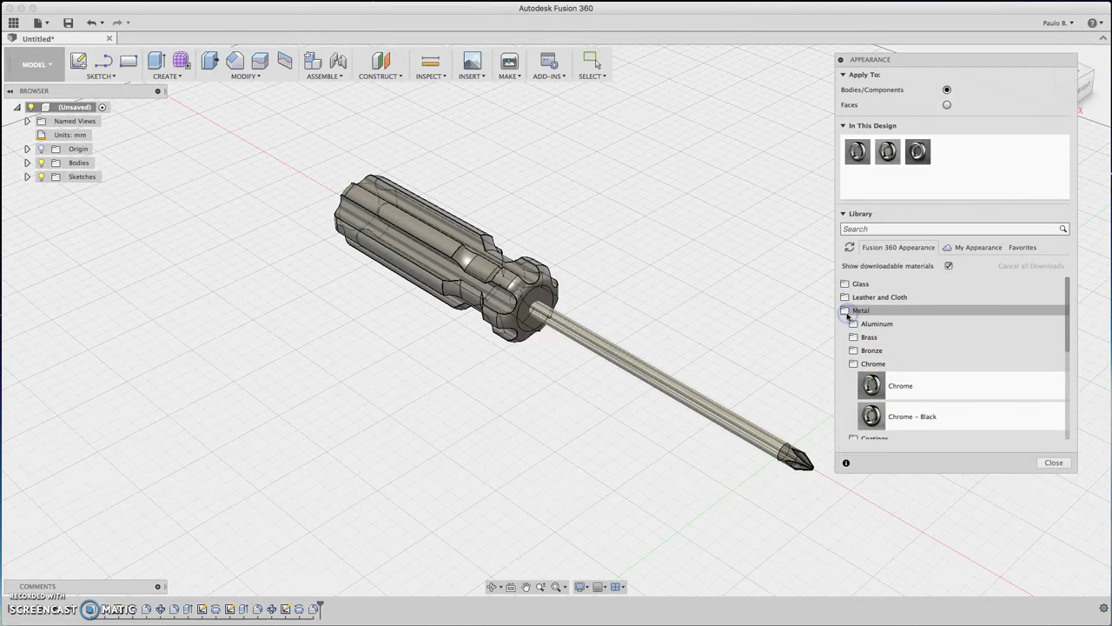
{"action": "left_click", "coordinate": [847, 312]}
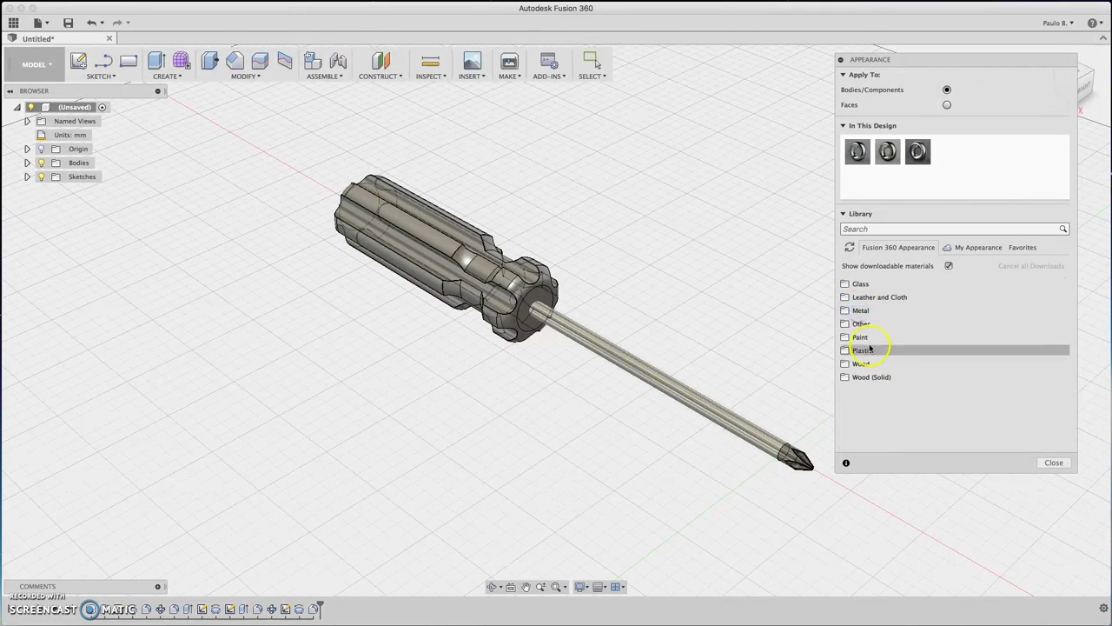
Step: Apply the transparent plastic appearance Acrylic (Red) to the handle body and close the appearance settings
{"action": "double_click", "coordinate": [871, 352]}
{"action": "left_click", "coordinate": [851, 352]}
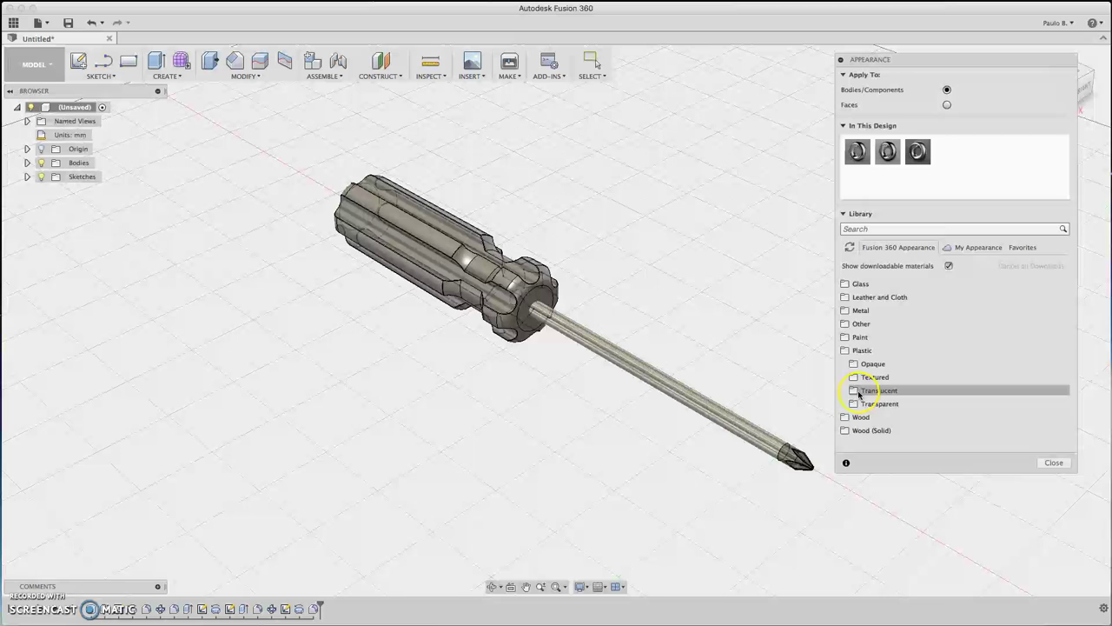
{"action": "left_click", "coordinate": [856, 404]}
{"action": "scroll", "coordinate": [870, 404], "scroll_direction": "down", "scroll_amount": 3}
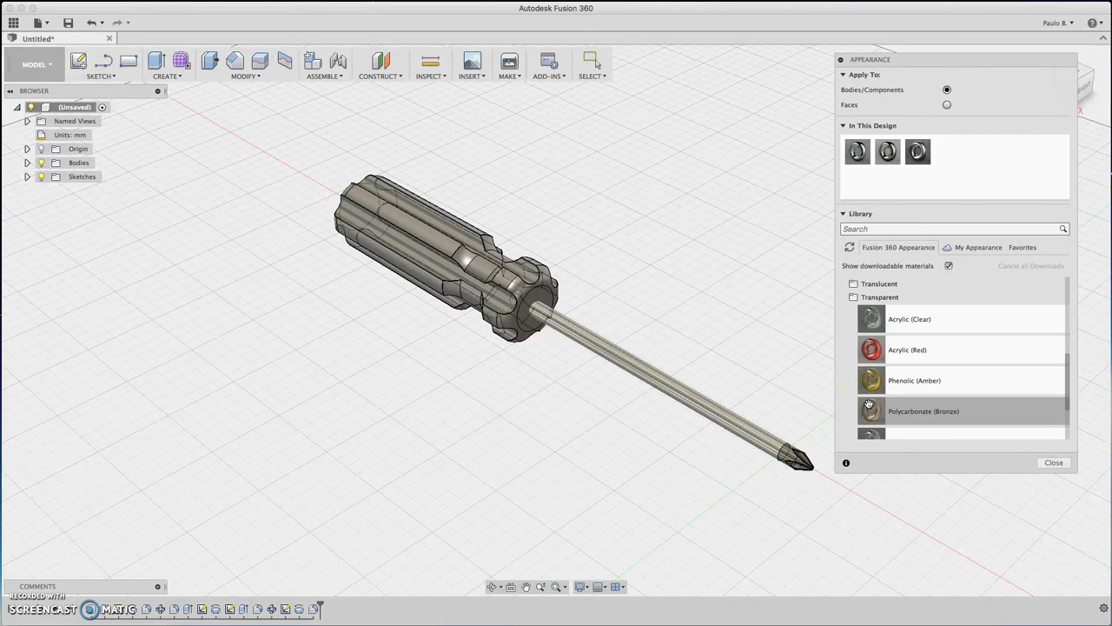
{"action": "scroll", "coordinate": [883, 359], "scroll_direction": "down", "scroll_amount": 2}
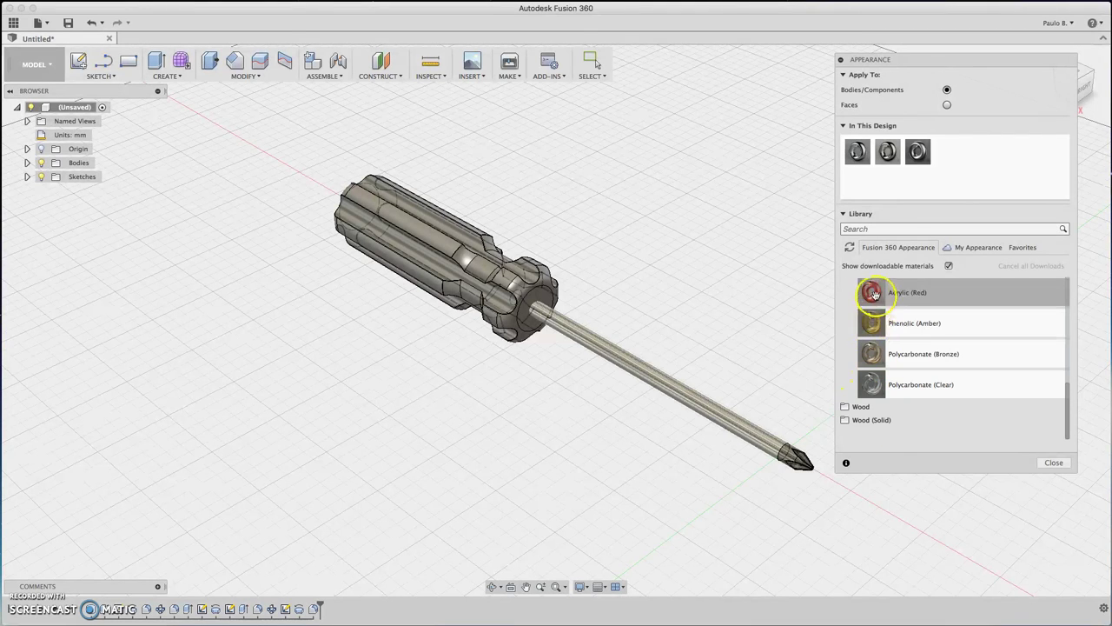
{"action": "left_click_drag", "start_coordinate": [872, 292], "coordinate": [440, 263]}
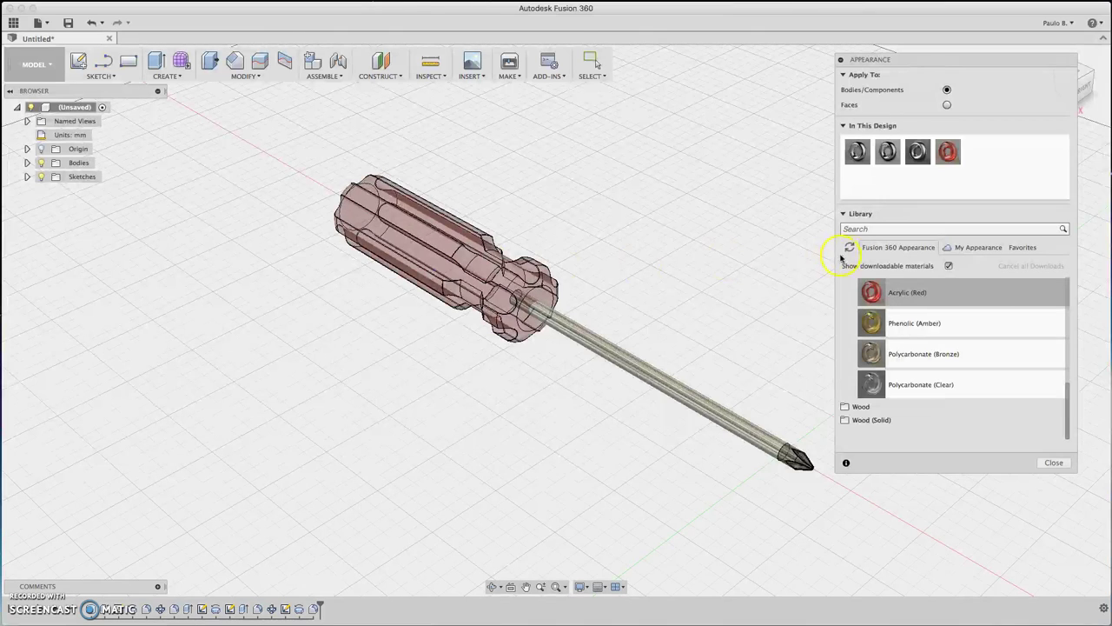
{"action": "left_click", "coordinate": [1053, 463]}
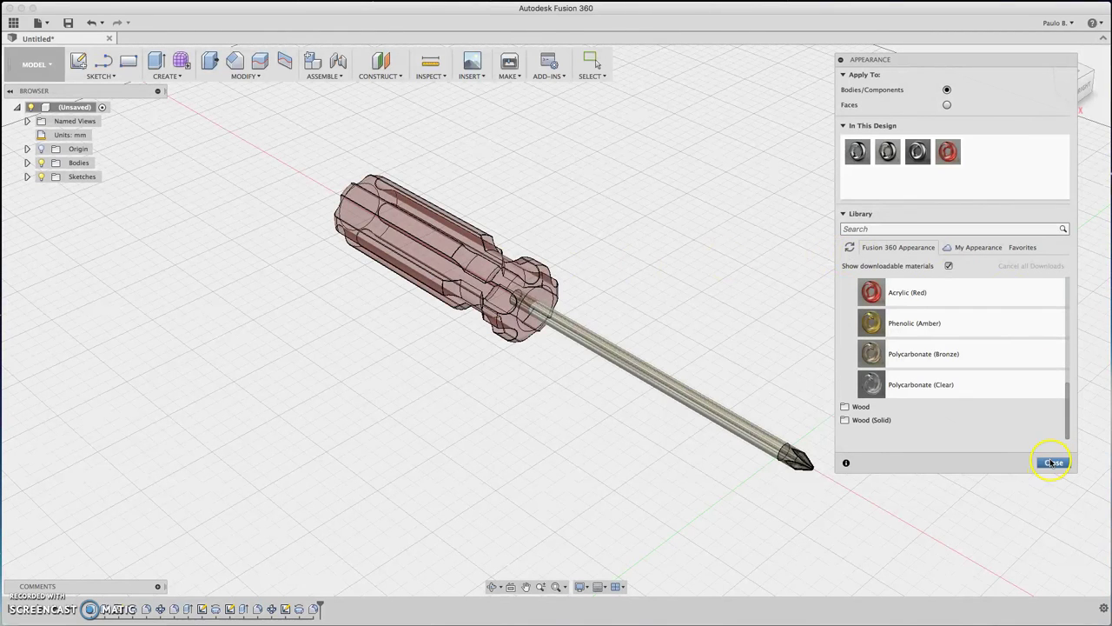
{"action": "left_click", "coordinate": [1053, 463]}
Step: Switch to the Render workspace and start an in-canvas render of the screwdriver
{"action": "left_click", "coordinate": [35, 64]}
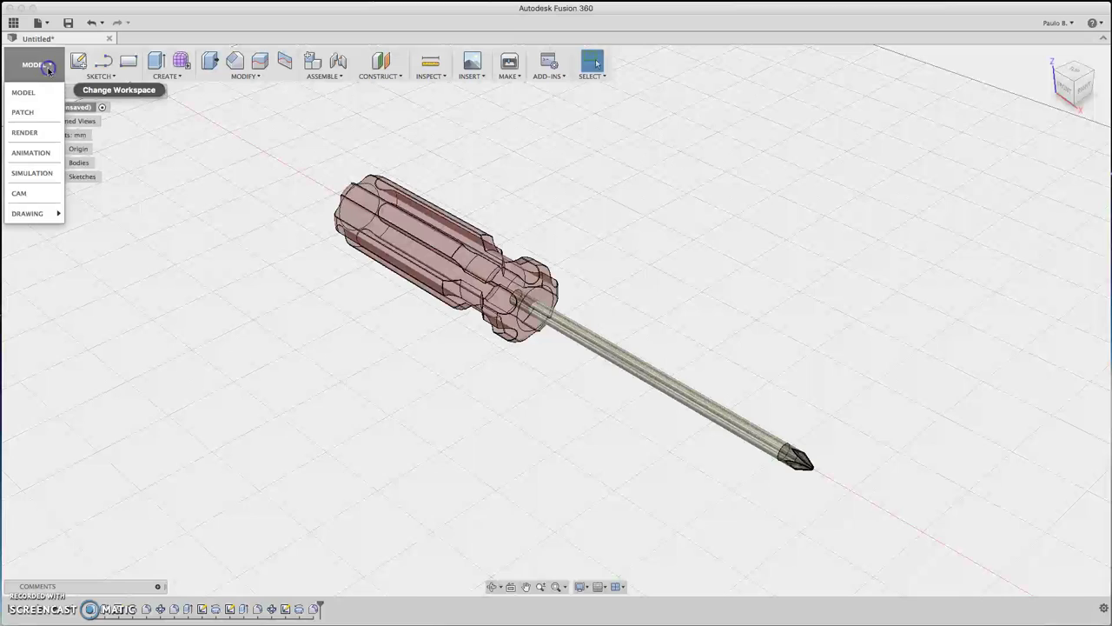
{"action": "left_click", "coordinate": [39, 135]}
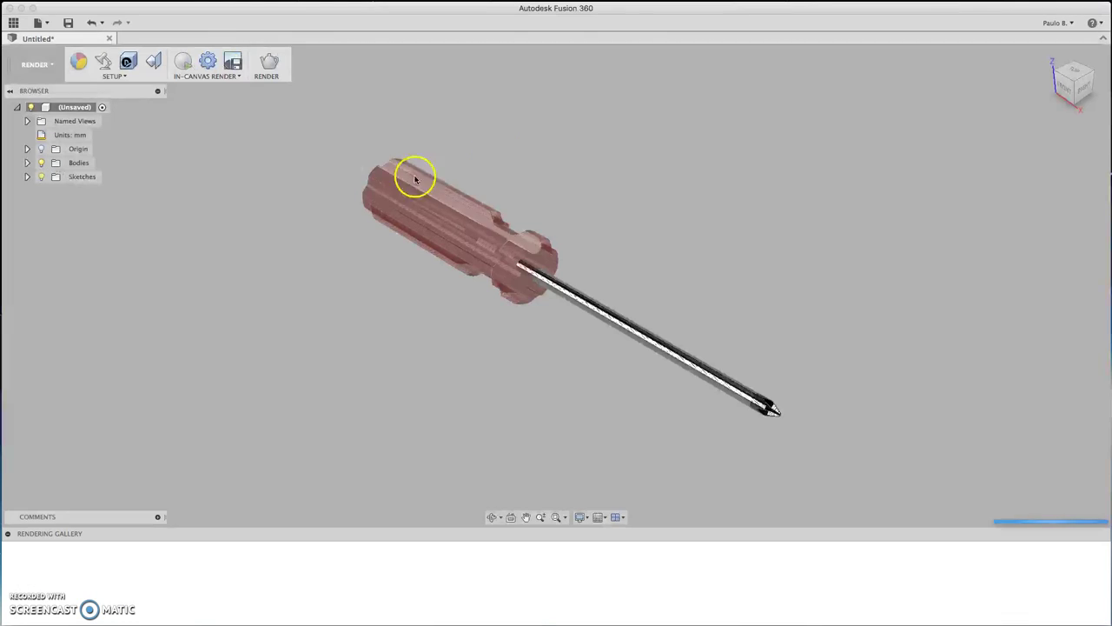
{"action": "left_click", "coordinate": [186, 64]}
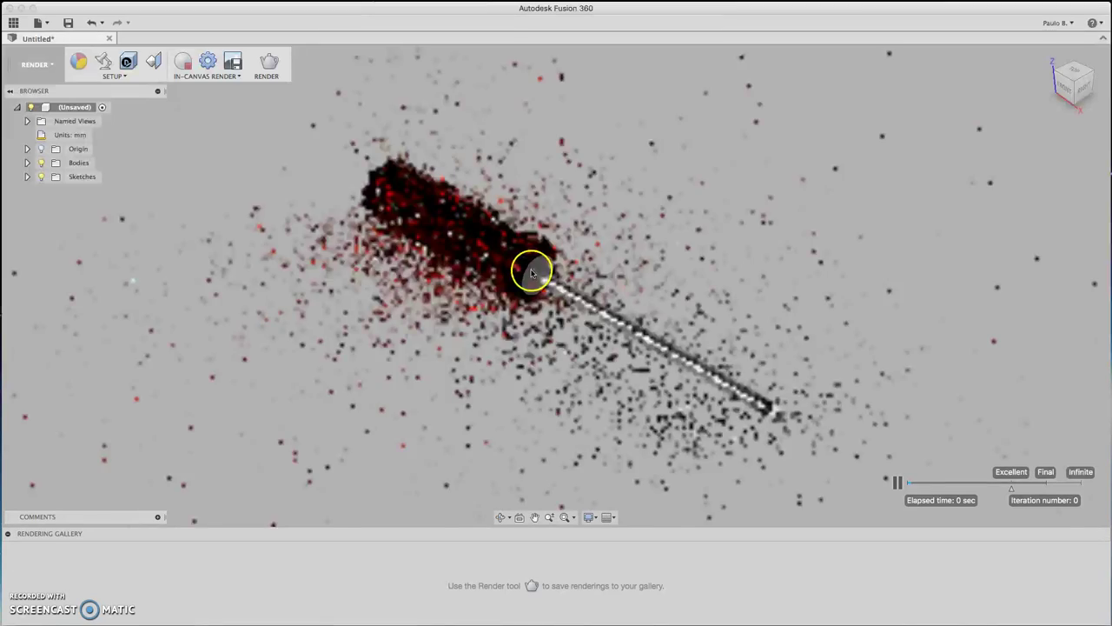